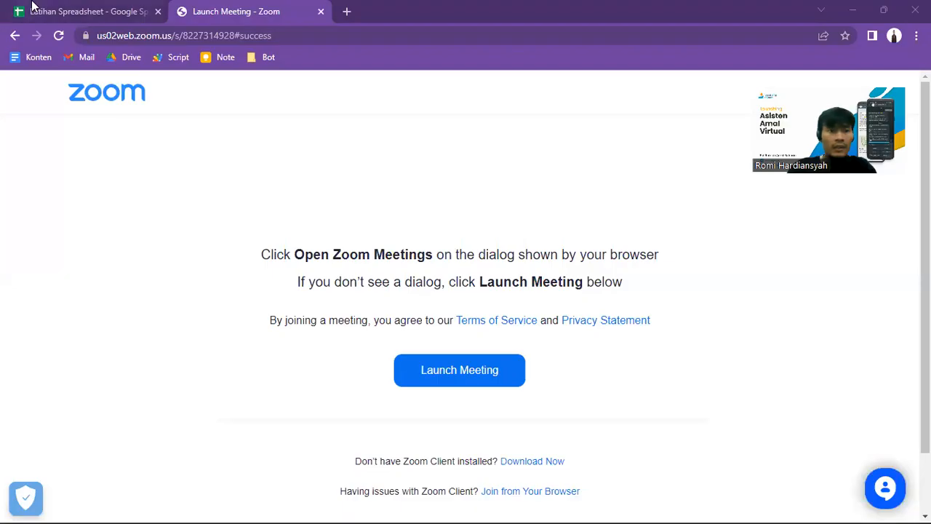
Step: Switch to the Latihan Spreadsheet in the browser and enlarge the page zoom
{"action": "left_click", "coordinate": [76, 11]}
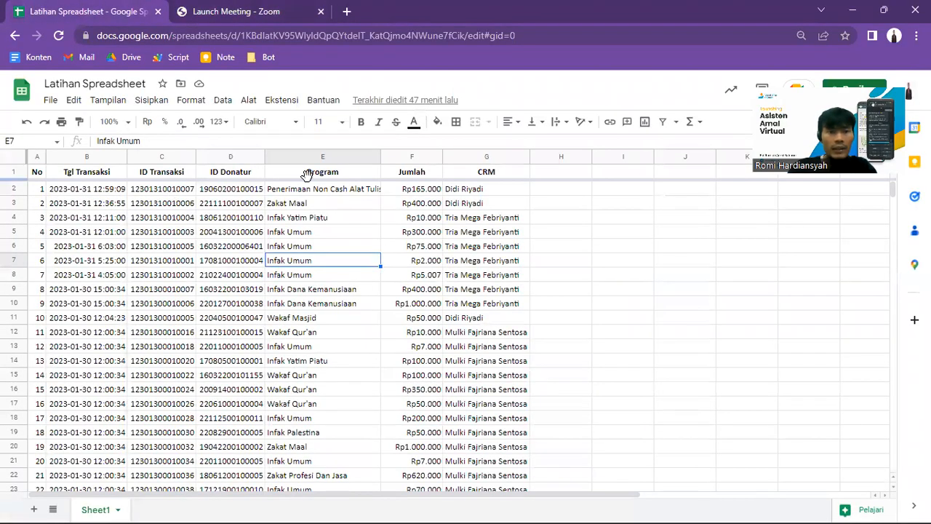
{"action": "left_click", "coordinate": [916, 36]}
{"action": "left_click", "coordinate": [881, 165]}
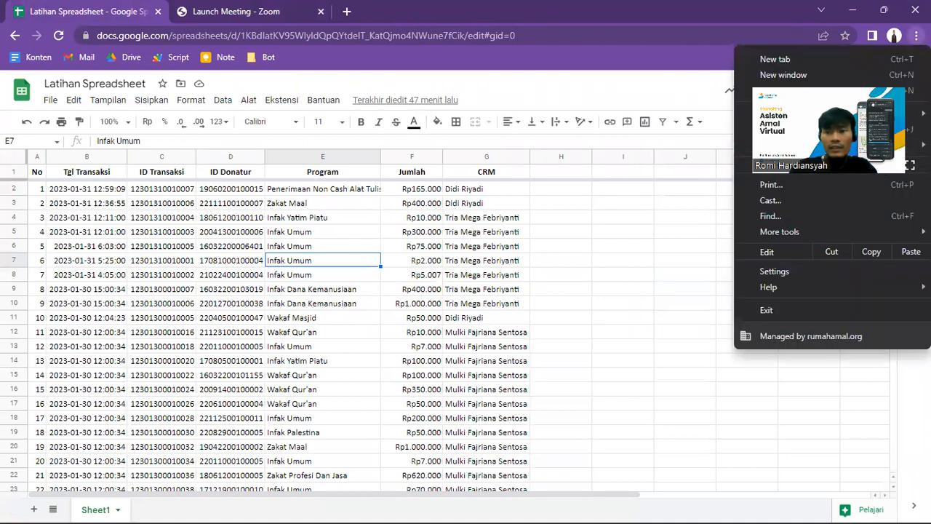
{"action": "left_click", "coordinate": [880, 165]}
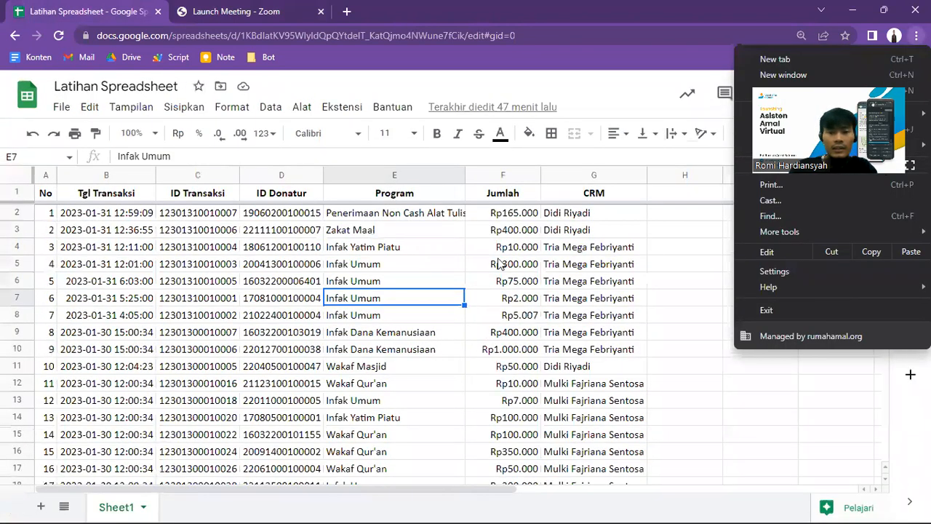
Step: Examine the first transaction rows across the No, Tgl Transaksi, ID Transaksi, ID Donatur and Program columns
{"action": "left_click", "coordinate": [393, 234]}
{"action": "key", "text": "Left"}
{"action": "key", "text": "Left"}
{"action": "key", "text": "Left"}
{"action": "key", "text": "Left"}
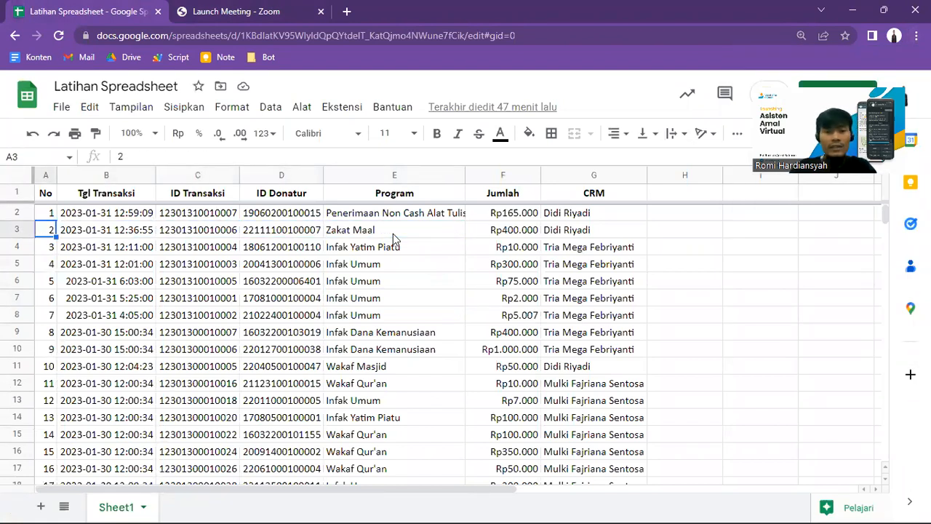
{"action": "key", "text": "Right"}
{"action": "key", "text": "Right"}
{"action": "key", "text": "Right"}
{"action": "key", "text": "Right"}
{"action": "key", "text": "Right"}
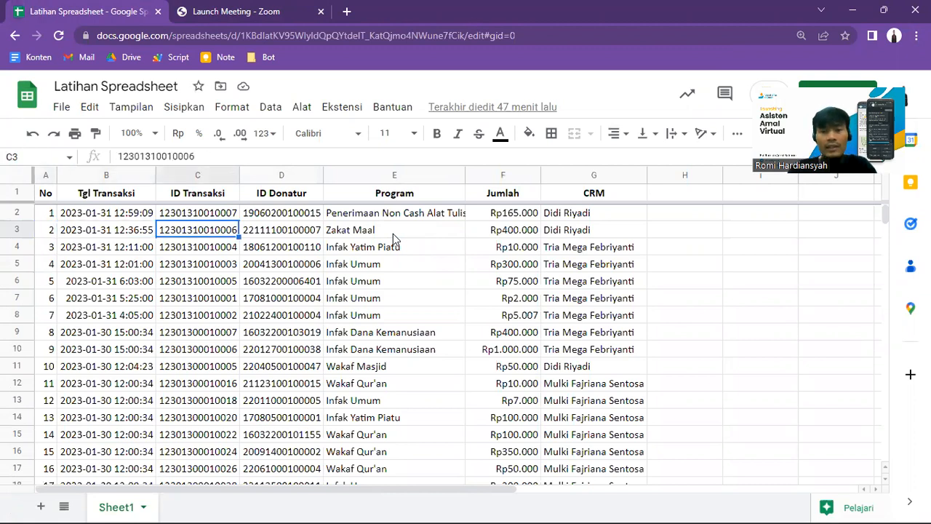
{"action": "key", "text": "Left"}
{"action": "key", "text": "Left"}
{"action": "key", "text": "Left"}
{"action": "key", "text": "Left"}
{"action": "key", "text": "Left"}
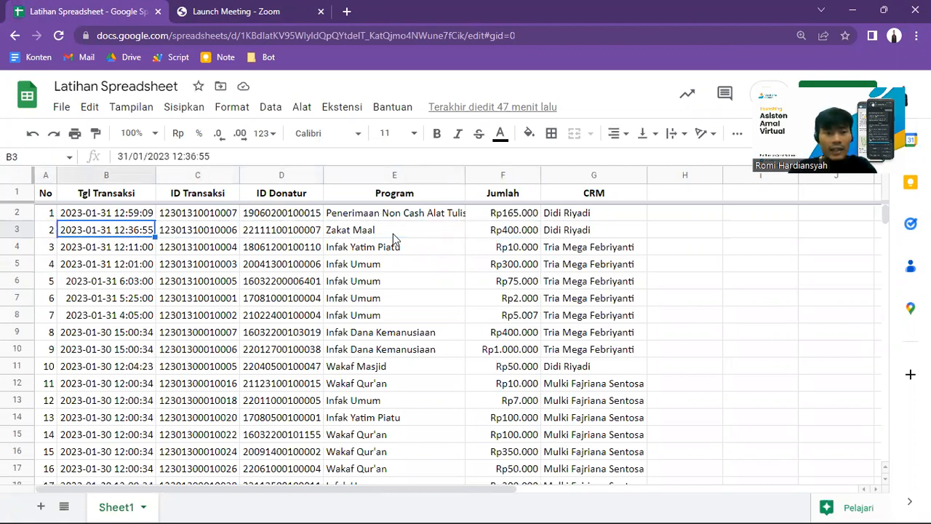
{"action": "key", "text": "Up"}
{"action": "key", "text": "Right"}
{"action": "key", "text": "Right"}
{"action": "key", "text": "Right"}
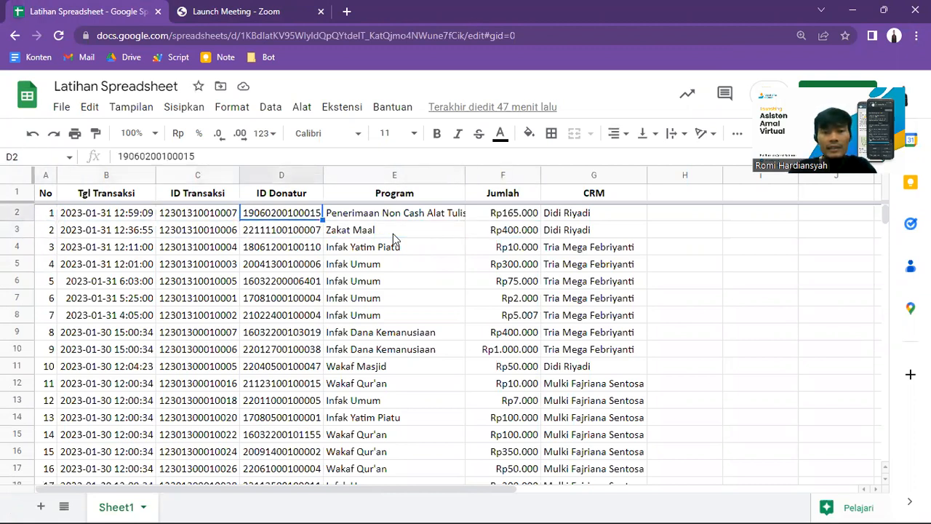
Step: Examine the Jumlah column and the entries in the CRM column down the first transaction rows
{"action": "key", "text": "Right"}
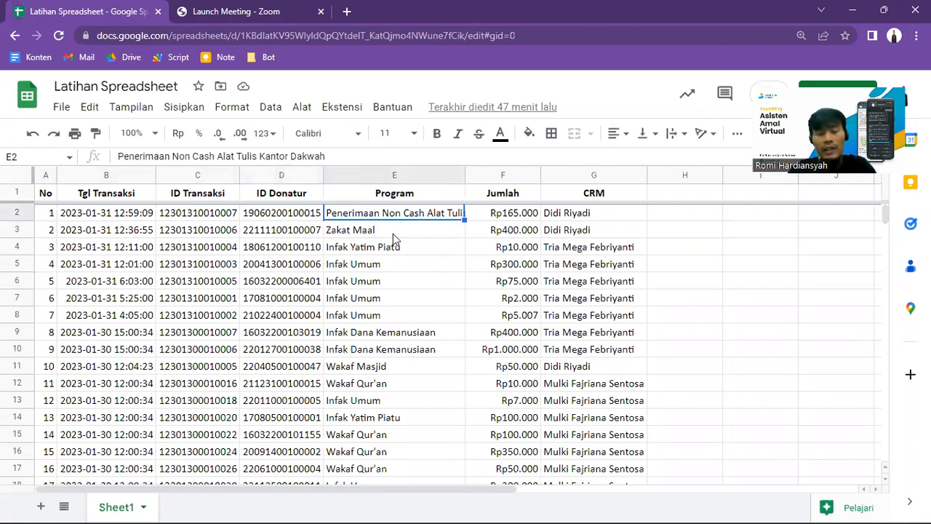
{"action": "key", "text": "Up"}
{"action": "key", "text": "Right"}
{"action": "key", "text": "Down"}
{"action": "key", "text": "Up"}
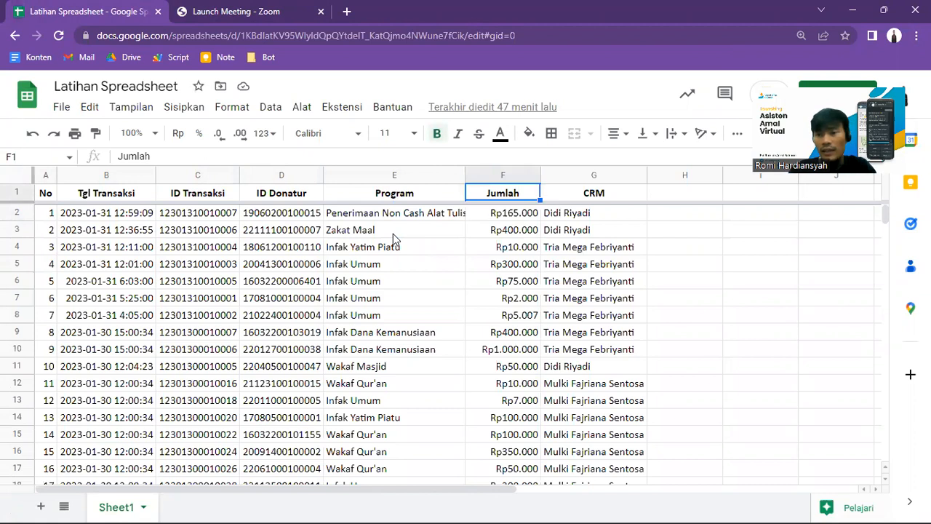
{"action": "key", "text": "Right"}
{"action": "key", "text": "Down"}
{"action": "key", "text": "Down"}
{"action": "key", "text": "Down"}
{"action": "key", "text": "Down"}
{"action": "key", "text": "Down"}
{"action": "key", "text": "Up"}
{"action": "key", "text": "Up"}
{"action": "key", "text": "Up"}
{"action": "key", "text": "Up"}
{"action": "key", "text": "Down"}
{"action": "key", "text": "Down"}
{"action": "key", "text": "Down"}
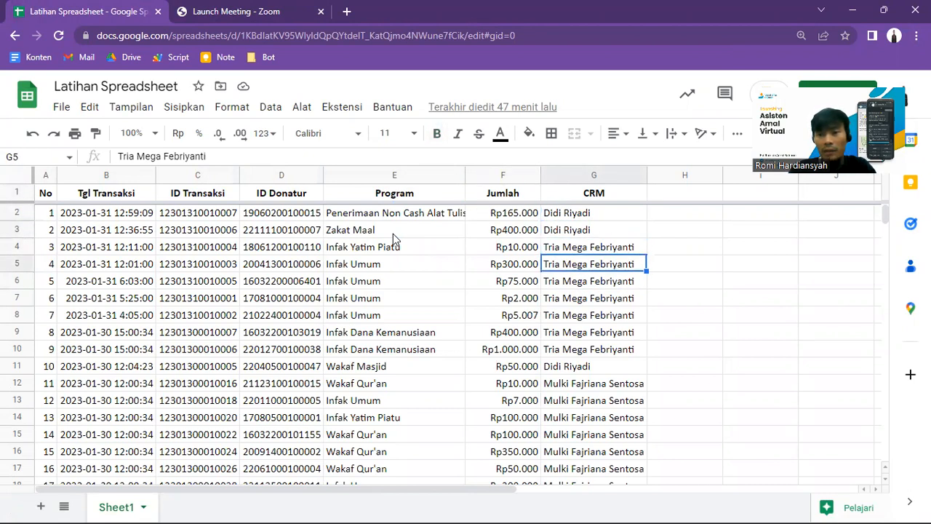
{"action": "key", "text": "Down"}
{"action": "key", "text": "Down"}
{"action": "key", "text": "Down"}
{"action": "key", "text": "Down"}
{"action": "key", "text": "Down"}
{"action": "key", "text": "Down"}
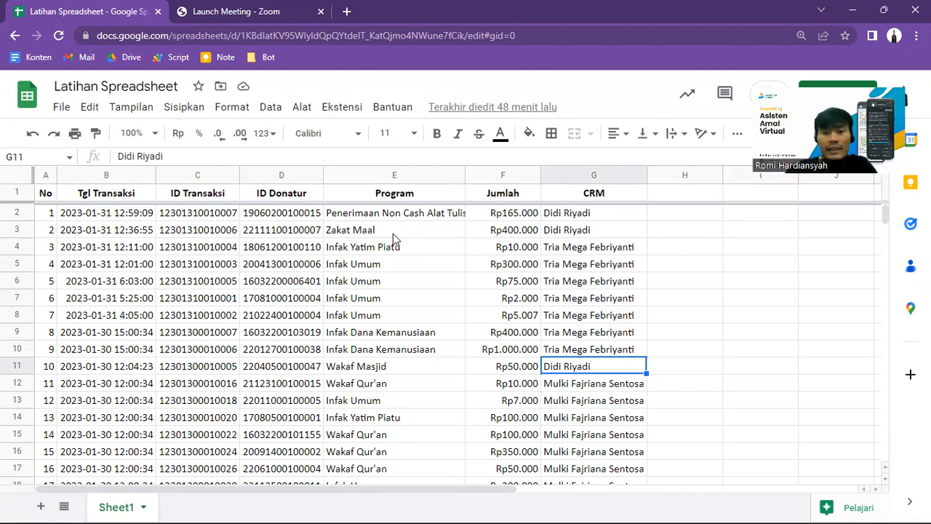
Step: Review the header row cells for ID Donatur, Program, Jumlah and CRM
{"action": "left_click", "coordinate": [667, 217]}
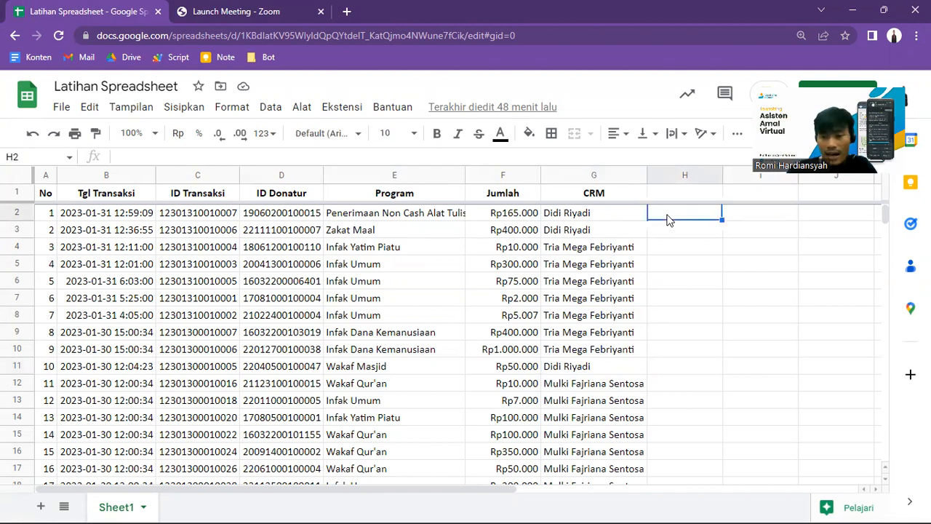
{"action": "key", "text": "Up"}
{"action": "key", "text": "Left"}
{"action": "key", "text": "Left"}
{"action": "key", "text": "Left"}
{"action": "key", "text": "Left"}
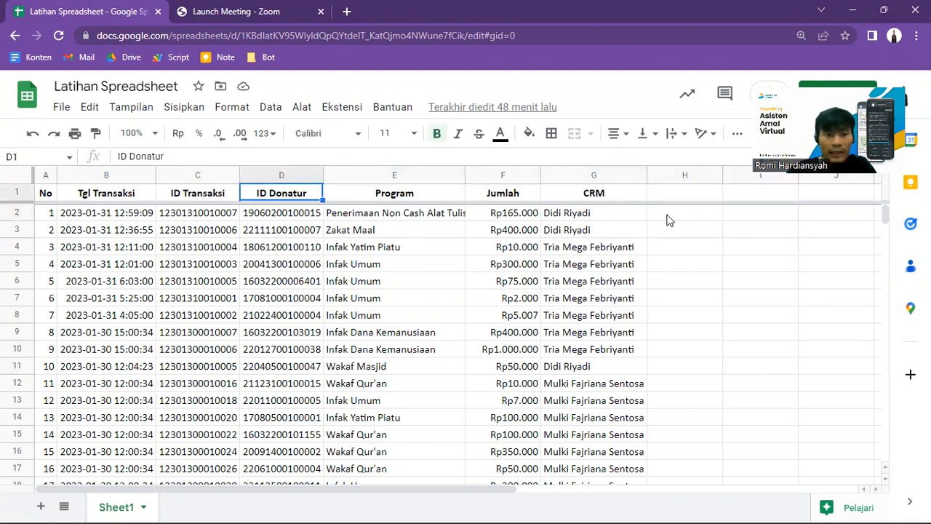
{"action": "key", "text": "Right"}
{"action": "key", "text": "Right"}
{"action": "key", "text": "Right"}
{"action": "key", "text": "Left"}
{"action": "key", "text": "Down"}
{"action": "key", "text": "Up"}
{"action": "key", "text": "Left"}
{"action": "key", "text": "Left"}
{"action": "key", "text": "Left"}
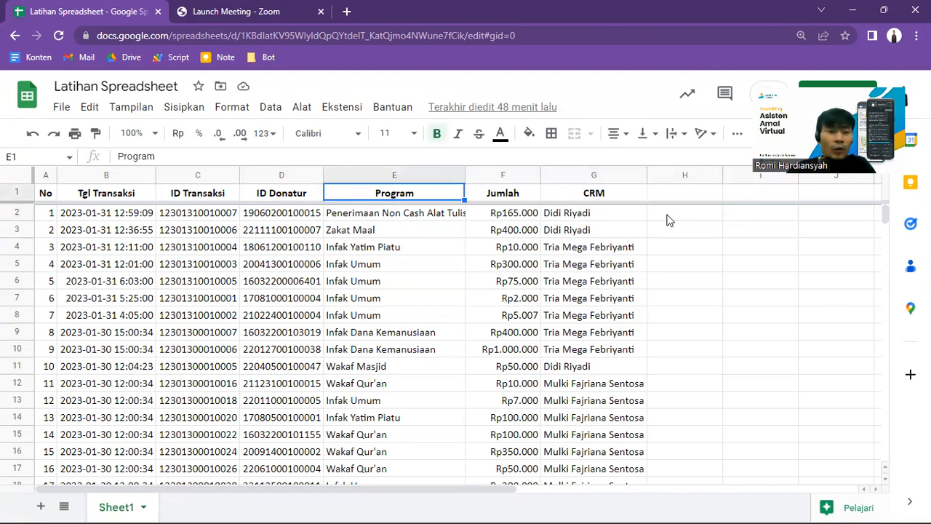
Step: Check the range of transaction dates in the Tgl Transaksi column down to the last data row
{"action": "key", "text": "Down"}
{"action": "key", "text": "Left"}
{"action": "key", "text": "Down"}
{"action": "key", "text": "Up"}
{"action": "key", "text": "Down"}
{"action": "key", "text": "Down"}
{"action": "key", "text": "Down"}
{"action": "key", "text": "Down"}
{"action": "key", "text": "Down"}
{"action": "key", "text": "Down"}
{"action": "key", "text": "Down"}
{"action": "key", "text": "Down"}
{"action": "key", "text": "Down"}
{"action": "key", "text": "Down"}
{"action": "key", "text": "Down"}
{"action": "key", "text": "Down"}
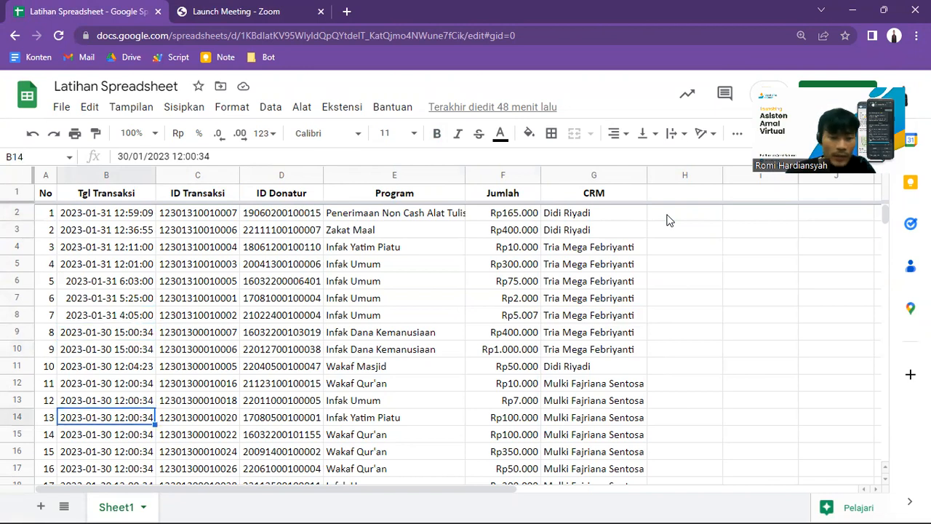
{"action": "key", "text": "ctrl+shift+Down"}
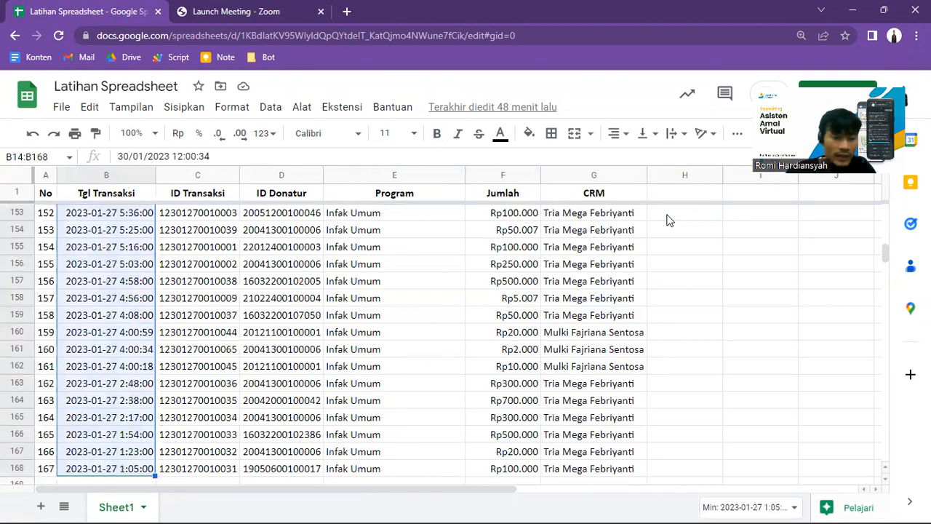
{"action": "left_click", "coordinate": [117, 471]}
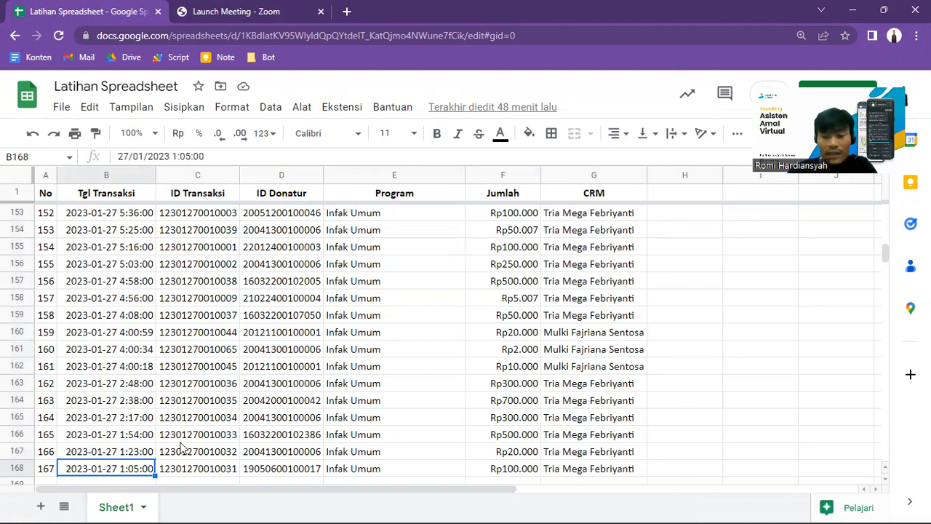
{"action": "key", "text": "Up"}
{"action": "key", "text": "ctrl+shift+Up"}
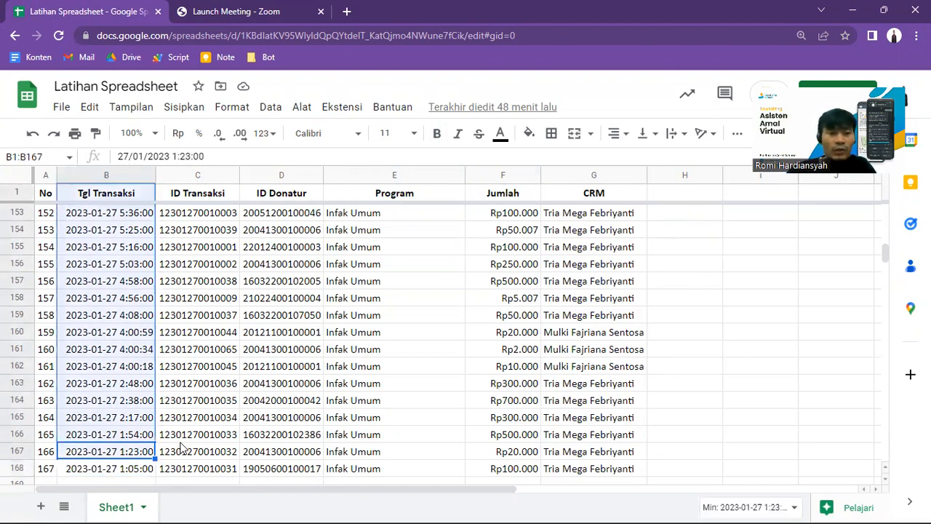
{"action": "left_click", "coordinate": [124, 200]}
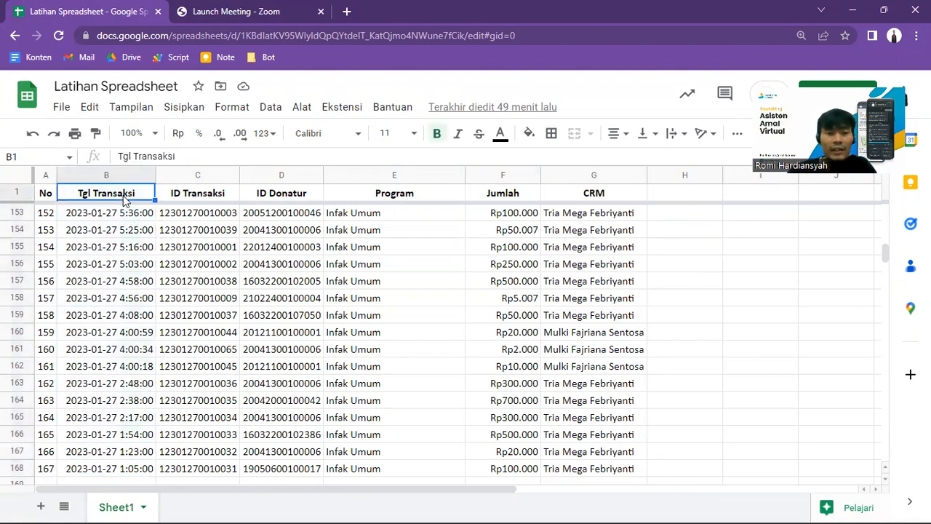
Step: Enter the label "Donasi Total" in cell I1
{"action": "key", "text": "Down"}
{"action": "key", "text": "Right"}
{"action": "key", "text": "Right"}
{"action": "key", "text": "Right"}
{"action": "key", "text": "Right"}
{"action": "key", "text": "Right"}
{"action": "key", "text": "Right"}
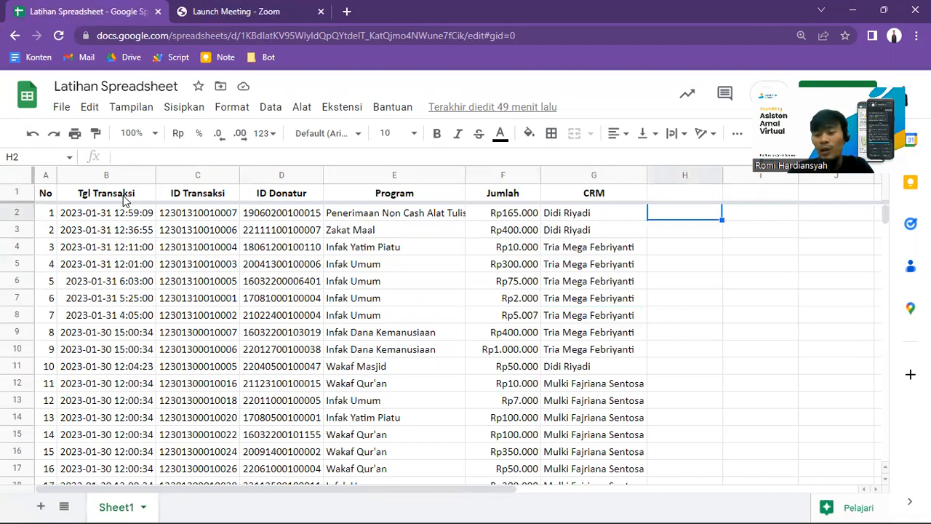
{"action": "key", "text": "Right"}
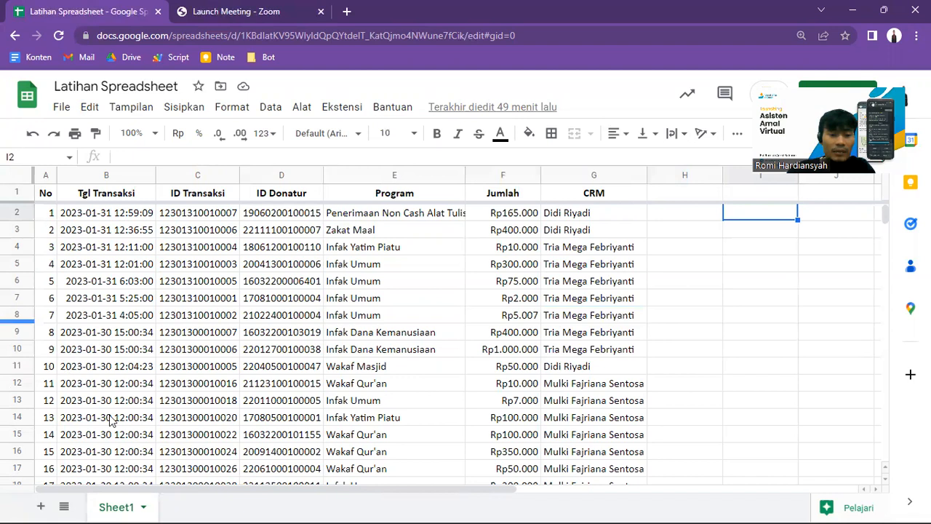
{"action": "key", "text": "Up"}
{"action": "type", "text": "Jum"}
{"action": "key", "text": "BackSpace"}
{"action": "key", "text": "BackSpace"}
{"action": "key", "text": "BackSpace"}
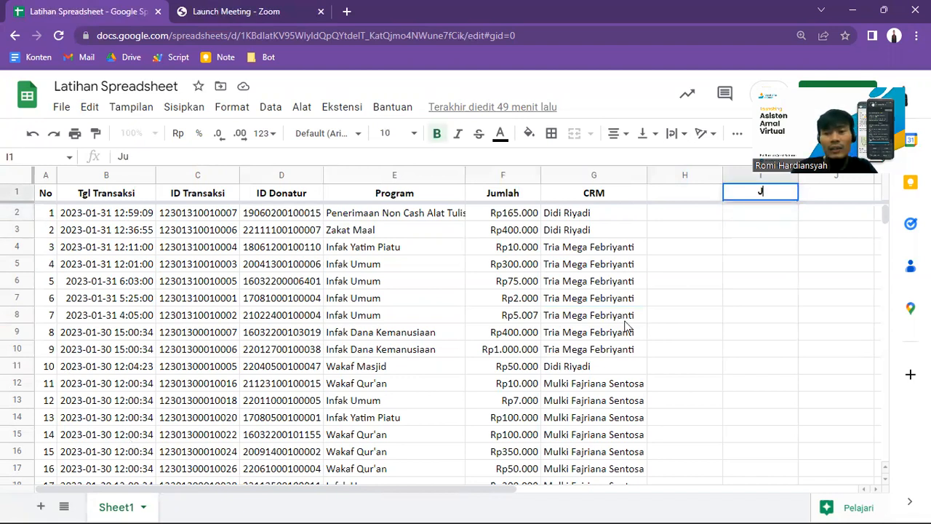
{"action": "type", "text": "Donasi Total"}
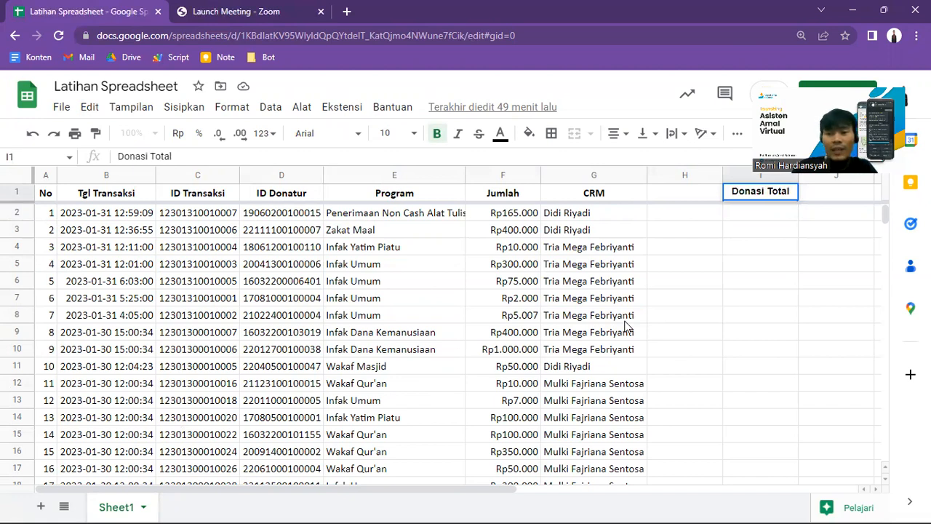
{"action": "key", "text": "Tab"}
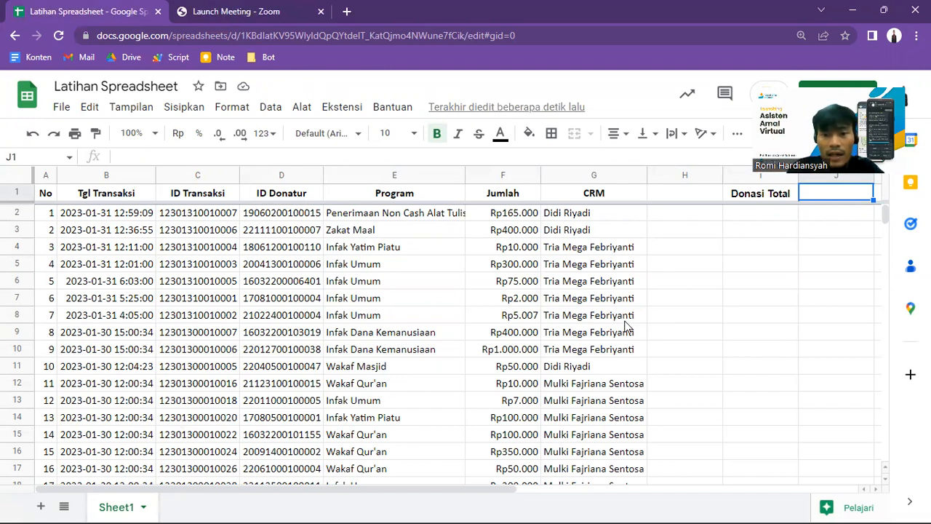
Step: Total the whole Jumlah column in cell J1 with the formula =SUM(F:F)
{"action": "type", "text": "=sum"}
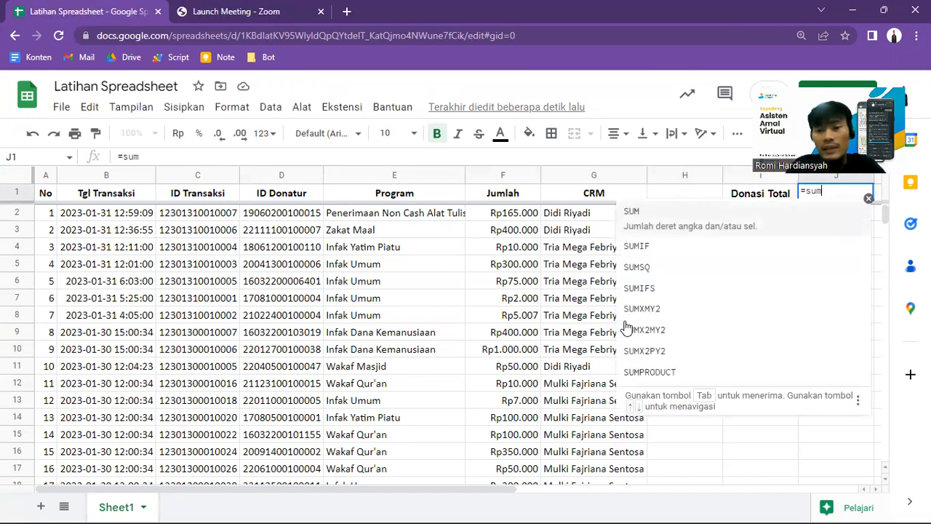
{"action": "key", "text": "Tab"}
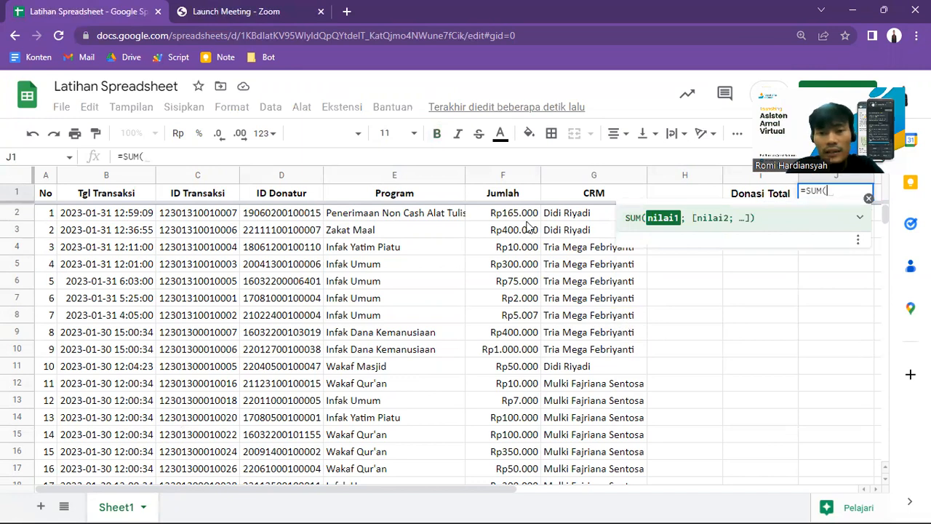
{"action": "left_click", "coordinate": [507, 178]}
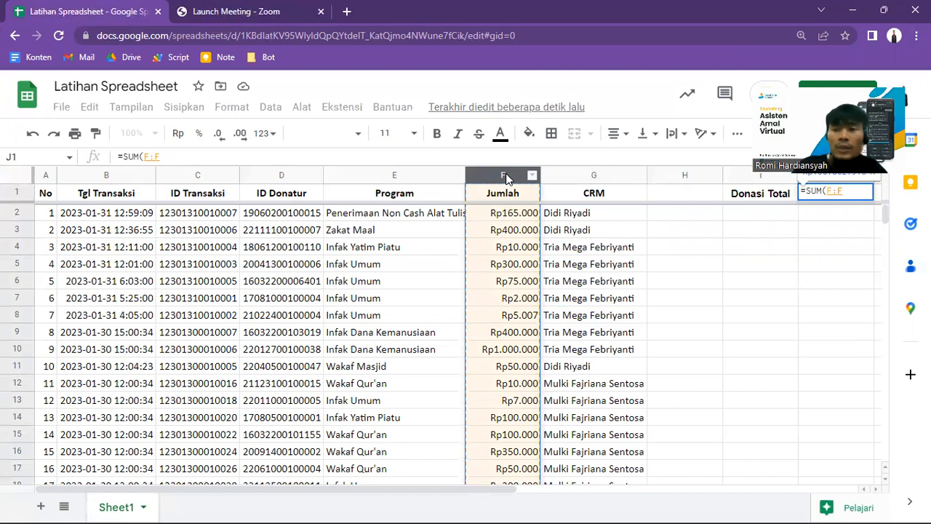
{"action": "type", "text": ")"}
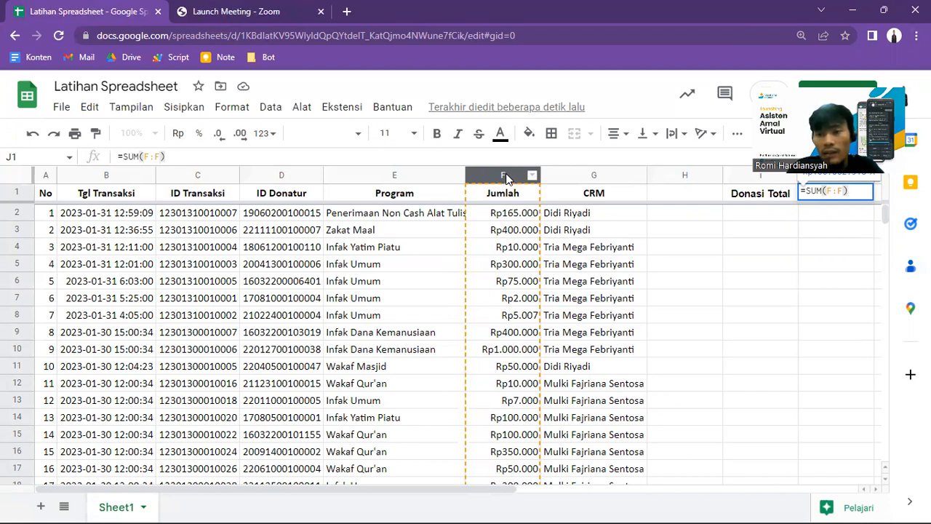
{"action": "key", "text": "Return"}
{"action": "scroll", "coordinate": [507, 178], "scroll_direction": "right", "scroll_amount": 5}
{"action": "key", "text": "Up"}
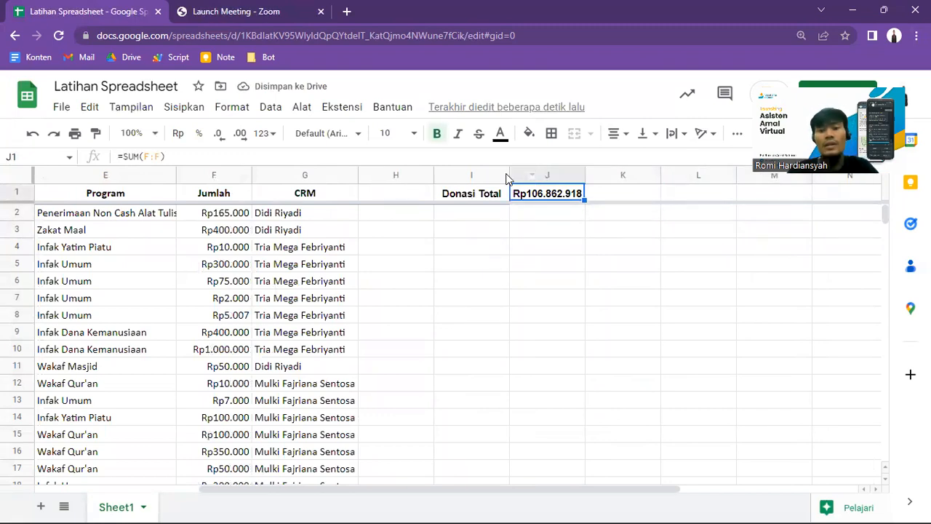
Step: Compare the Jumlah column heading with the Donasi Total formula cell in J1
{"action": "key", "text": "Left"}
{"action": "key", "text": "Left"}
{"action": "key", "text": "Left"}
{"action": "key", "text": "Left"}
{"action": "key", "text": "Left"}
{"action": "key", "text": "Left"}
{"action": "key", "text": "Left"}
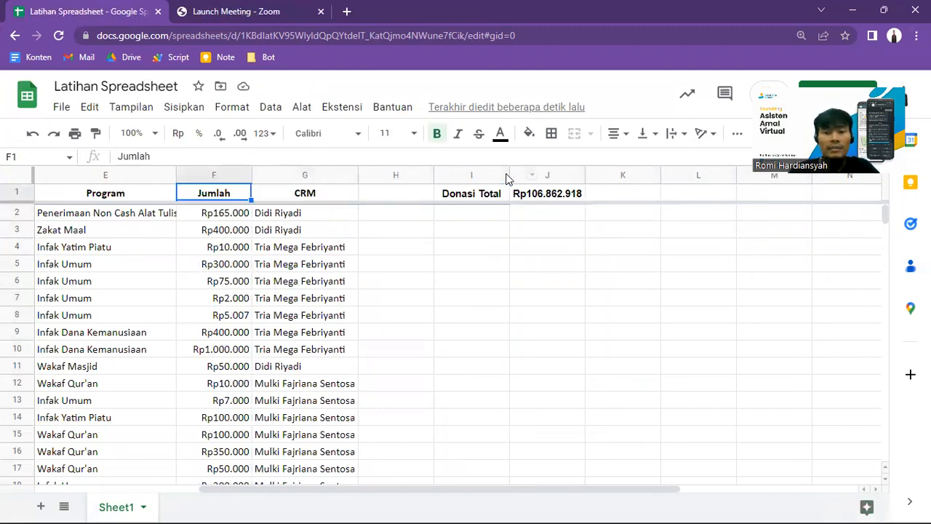
{"action": "key", "text": "Right"}
{"action": "key", "text": "Right"}
{"action": "key", "text": "Right"}
{"action": "key", "text": "Right"}
{"action": "key", "text": "Right"}
{"action": "key", "text": "Right"}
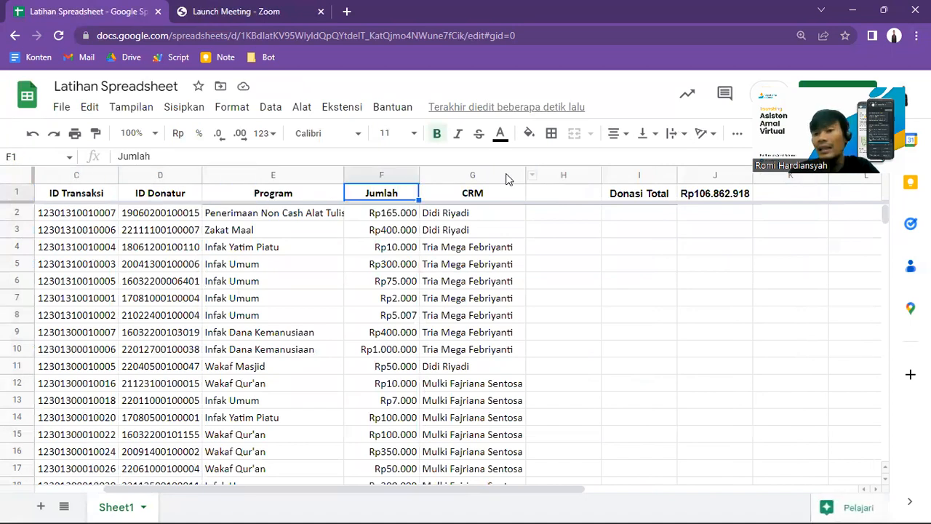
{"action": "key", "text": "Right"}
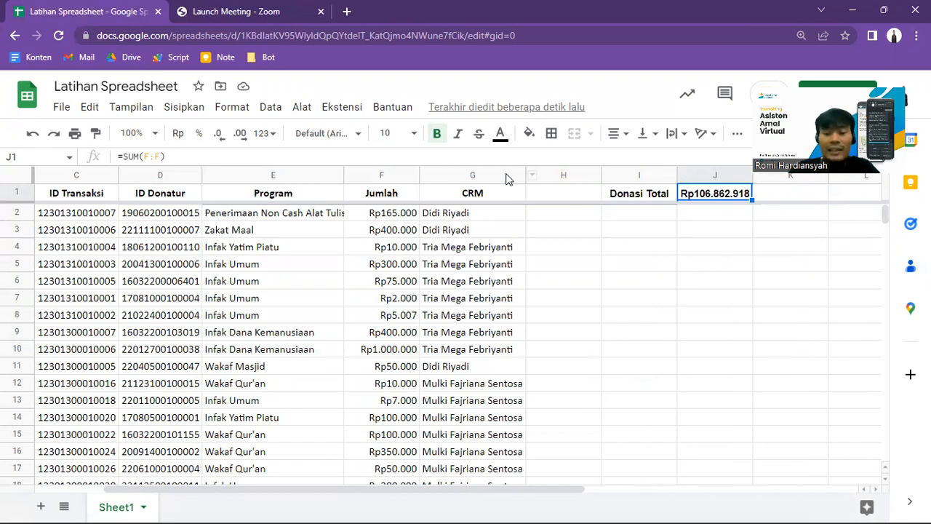
Step: Return to cell A1 and narrow the empty column H between the CRM data and Donasi Total
{"action": "key", "text": "Left"}
{"action": "key", "text": "Left"}
{"action": "key", "text": "Left"}
{"action": "key", "text": "Left"}
{"action": "key", "text": "Left"}
{"action": "key", "text": "Left"}
{"action": "key", "text": "Left"}
{"action": "key", "text": "Left"}
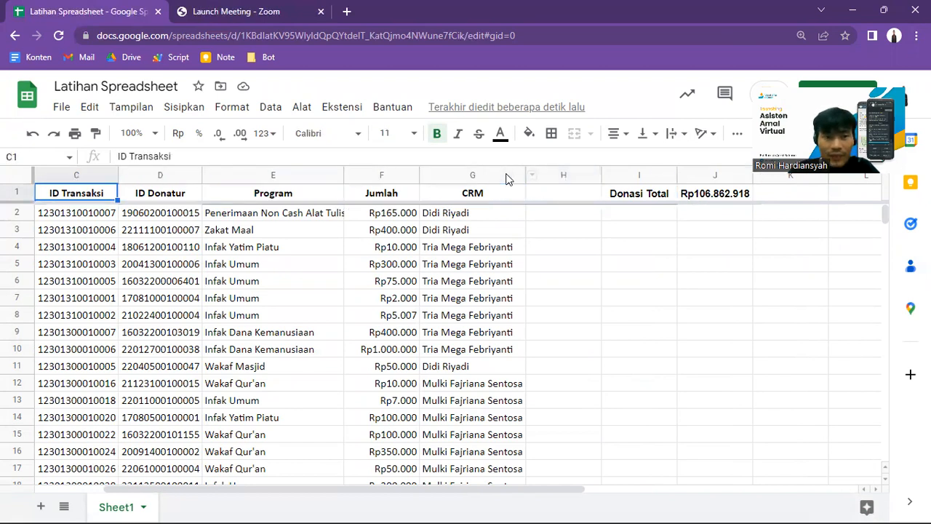
{"action": "key", "text": "Left"}
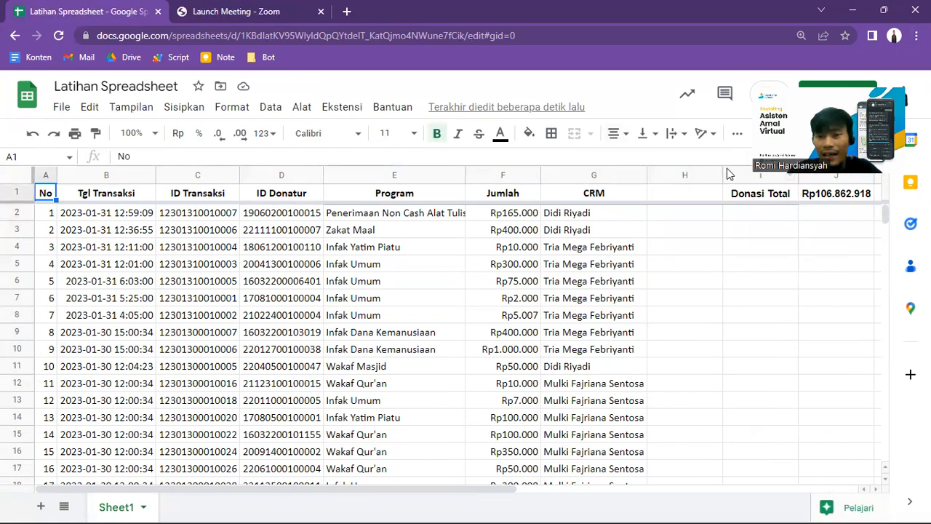
{"action": "left_click_drag", "start_coordinate": [722, 173], "coordinate": [691, 172]}
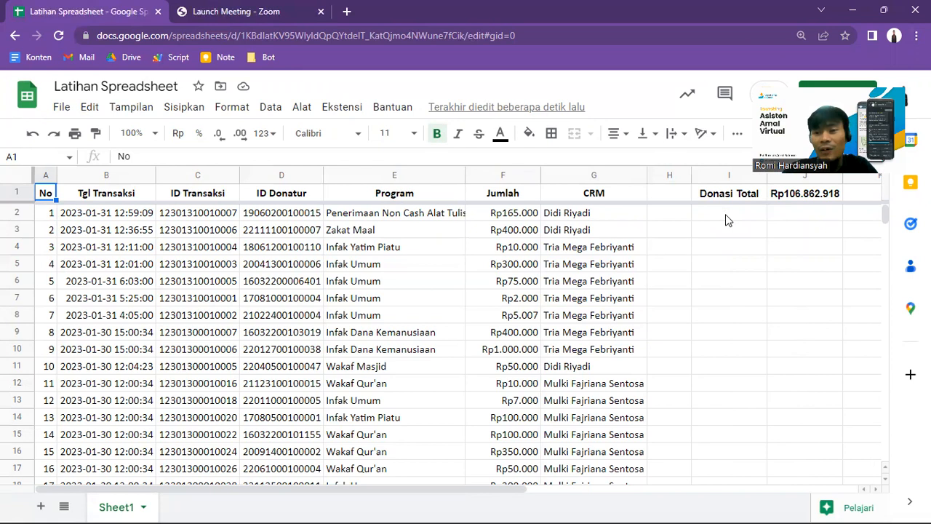
Step: Examine the Jumlah and CRM columns and the Donasi Total formula in J1 to plan a total per CRM
{"action": "left_click", "coordinate": [631, 214]}
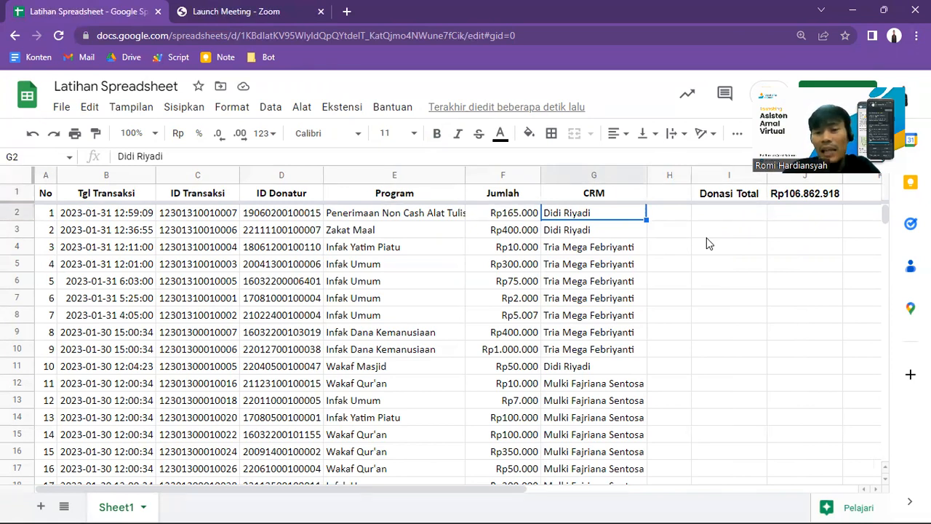
{"action": "left_click", "coordinate": [500, 175]}
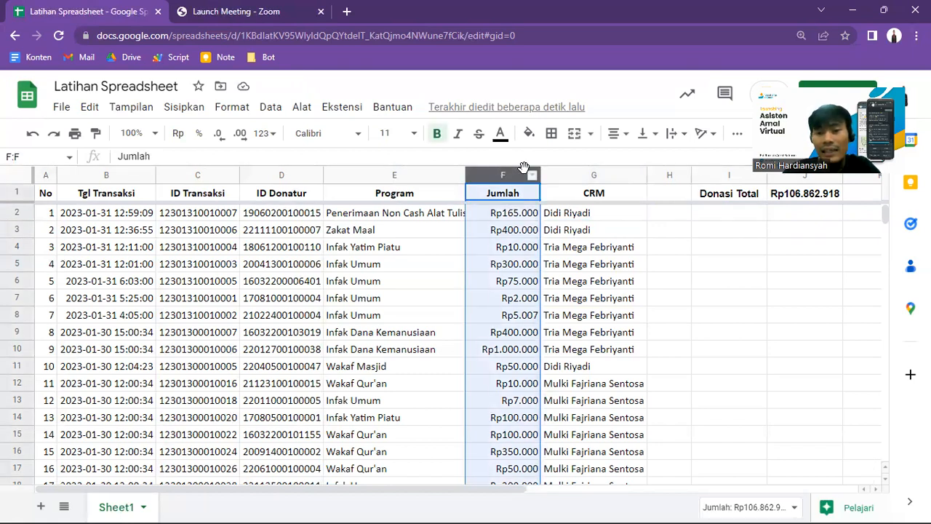
{"action": "left_click", "coordinate": [583, 215]}
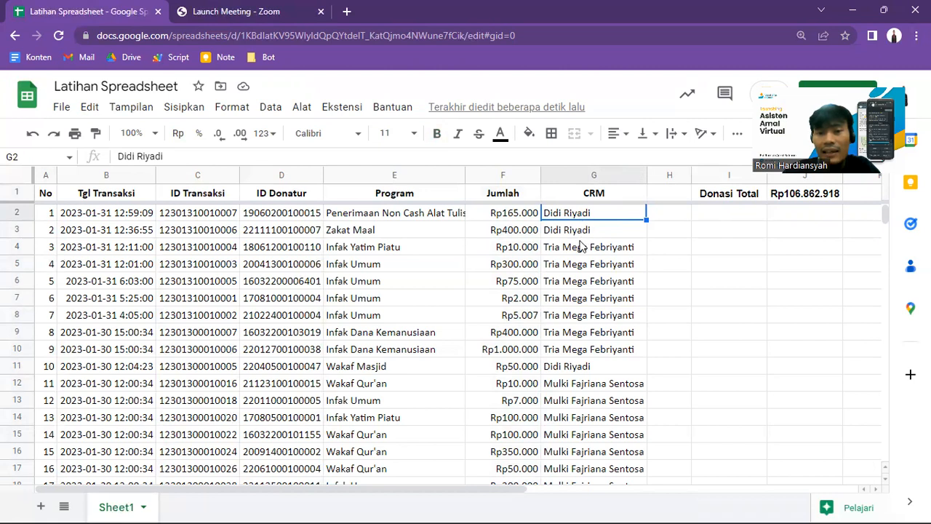
{"action": "left_click", "coordinate": [595, 193]}
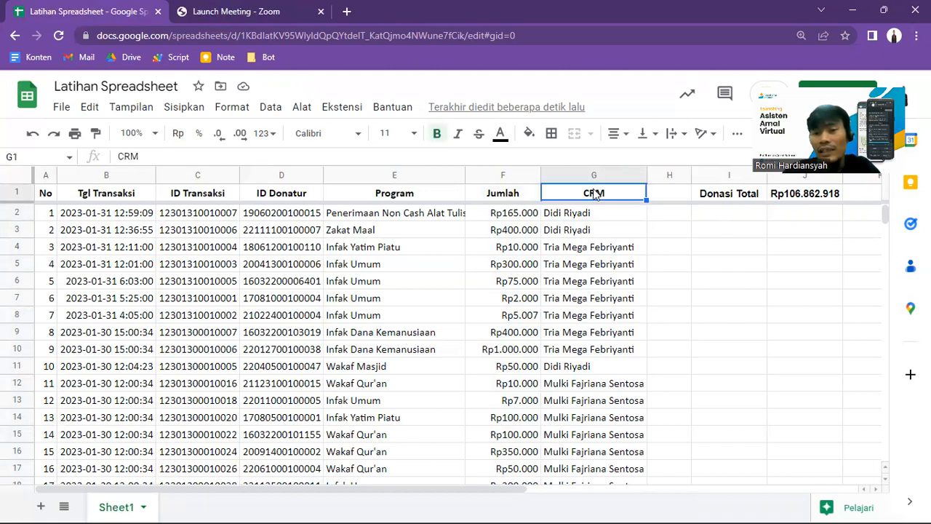
{"action": "left_click", "coordinate": [594, 170]}
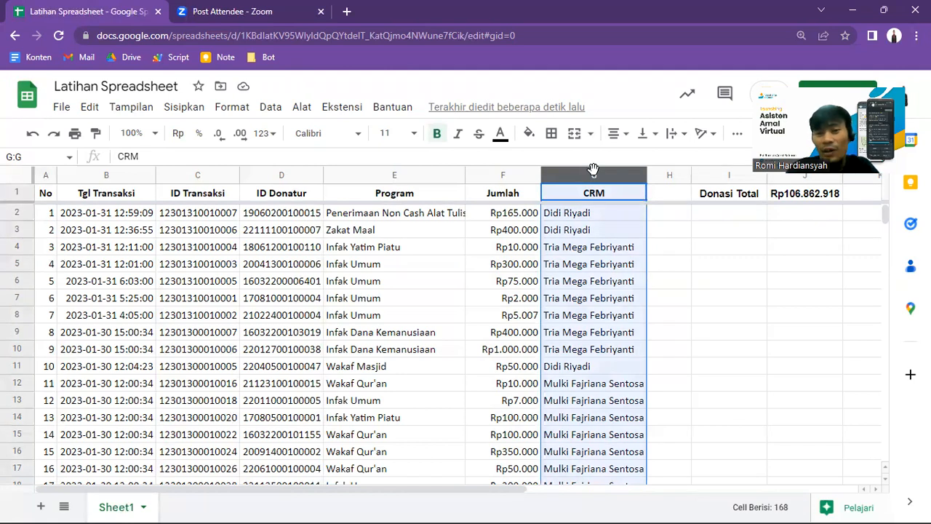
{"action": "left_click", "coordinate": [484, 176]}
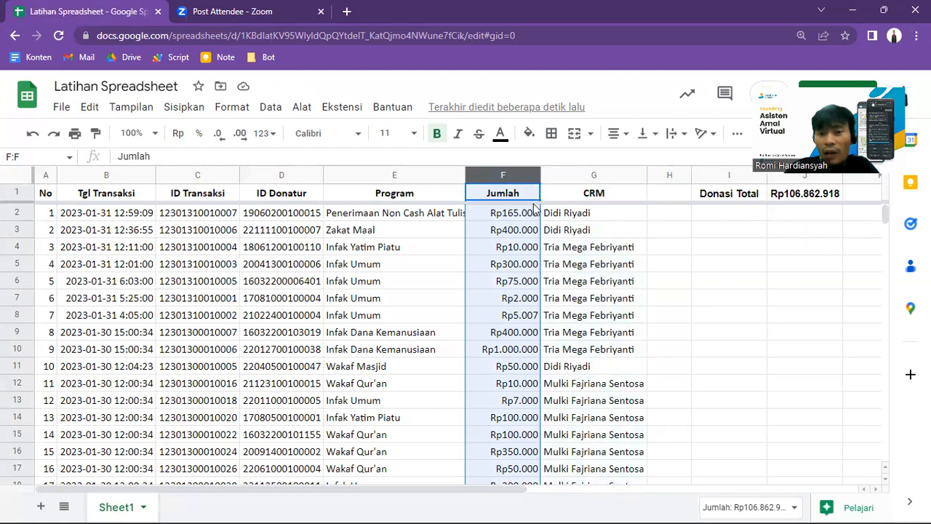
{"action": "left_click", "coordinate": [588, 175]}
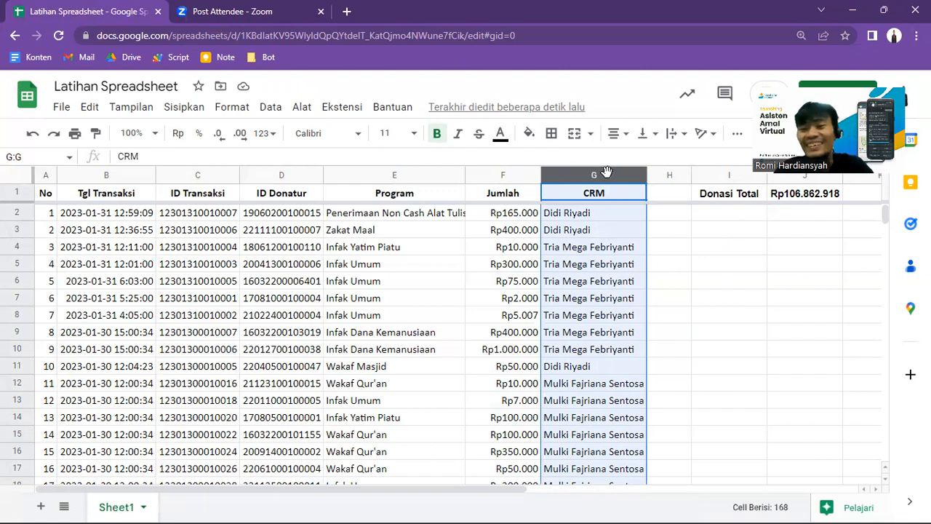
{"action": "left_click", "coordinate": [795, 198]}
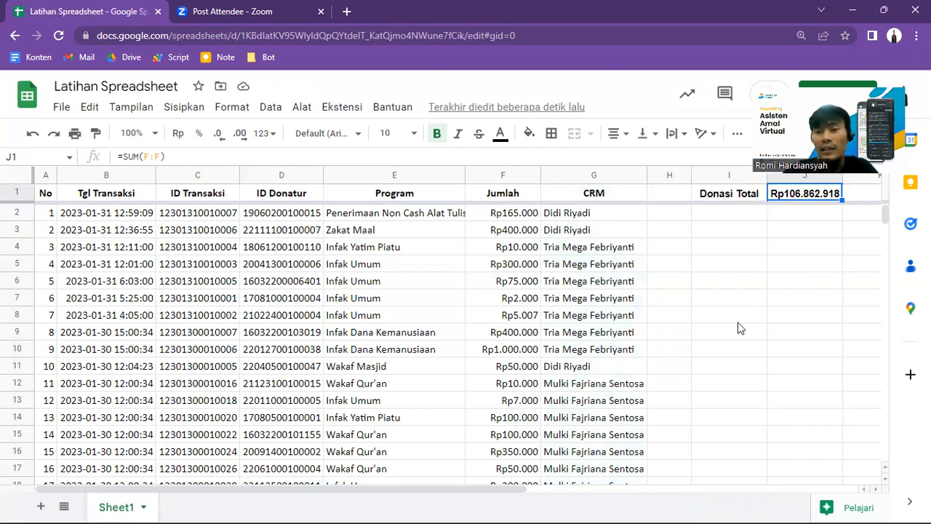
Step: Label cell I2 with "Oleh" followed by the full name of the CRM in G2, and make it bold
{"action": "key", "text": "Down"}
{"action": "key", "text": "Left"}
{"action": "key", "text": "Left"}
{"action": "key", "text": "Right"}
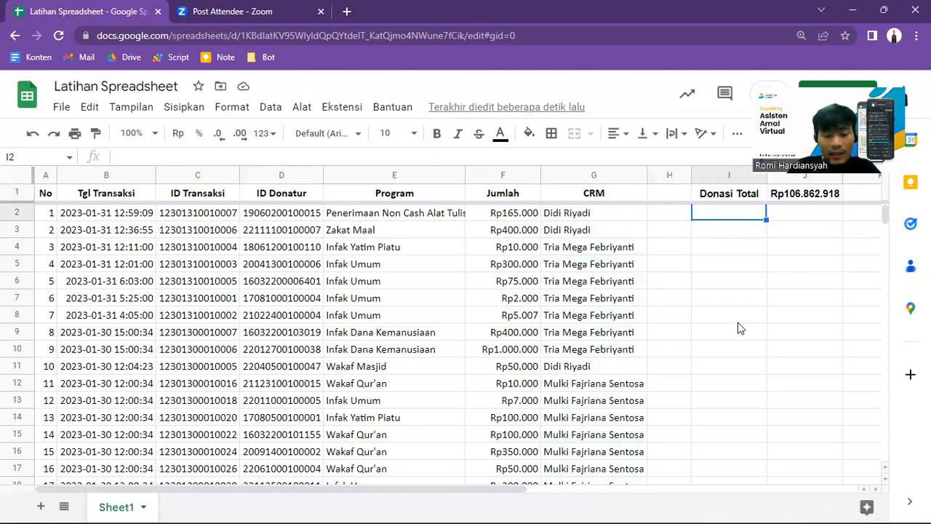
{"action": "type", "text": "Dari "}
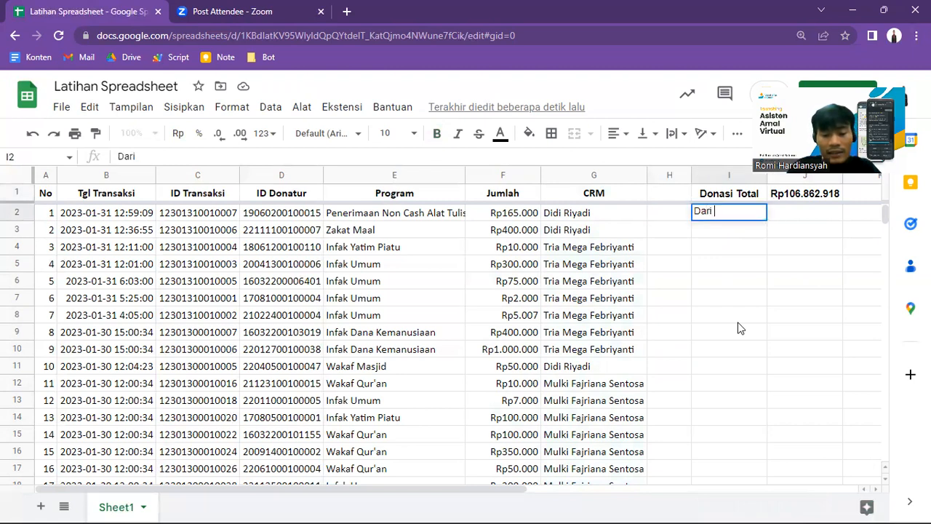
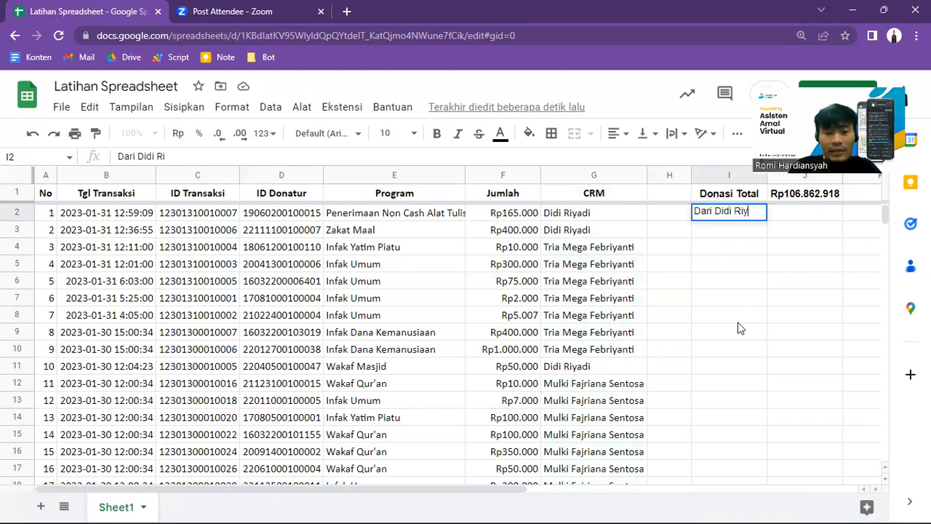
{"action": "double_click", "coordinate": [129, 156]}
{"action": "type", "text": "Oleh"}
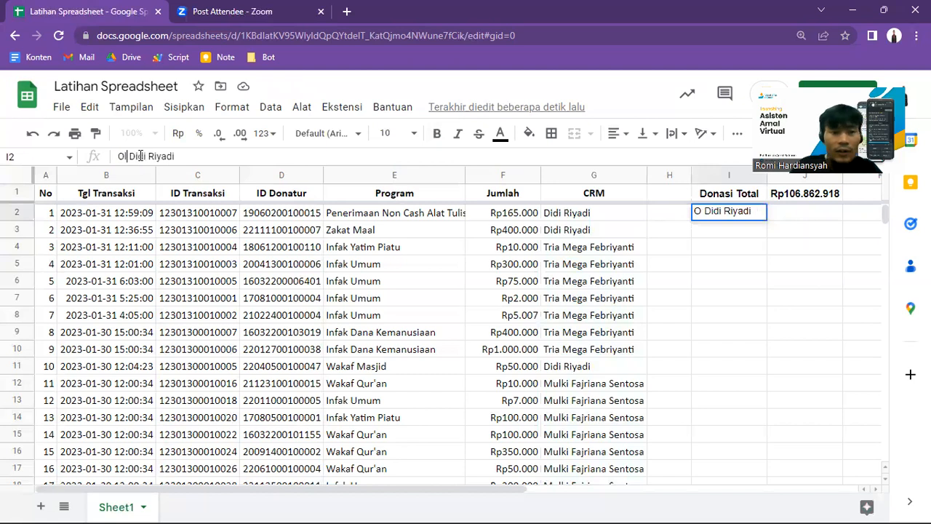
{"action": "key", "text": "Return"}
{"action": "key", "text": "Up"}
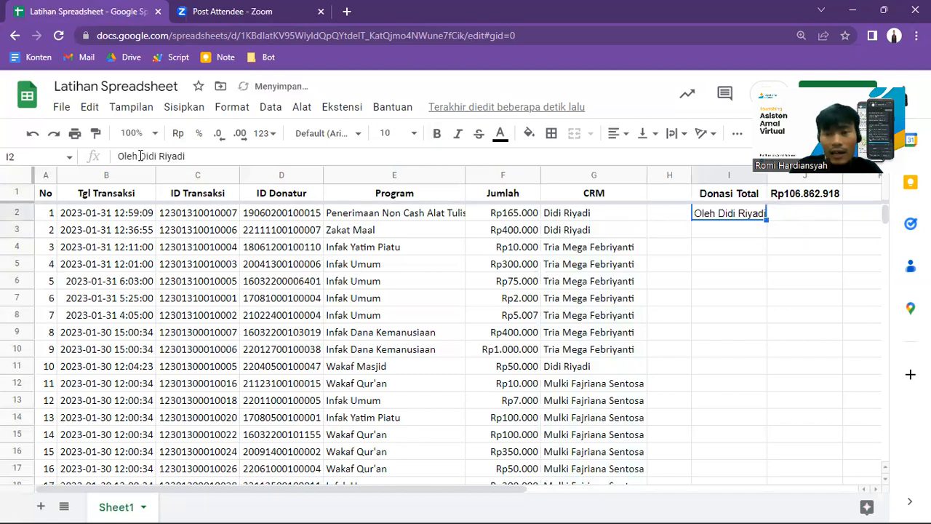
{"action": "key", "text": "ctrl+b"}
Step: Narrow the empty column H slightly and widen column I to fit the new bold label
{"action": "key", "text": "Right"}
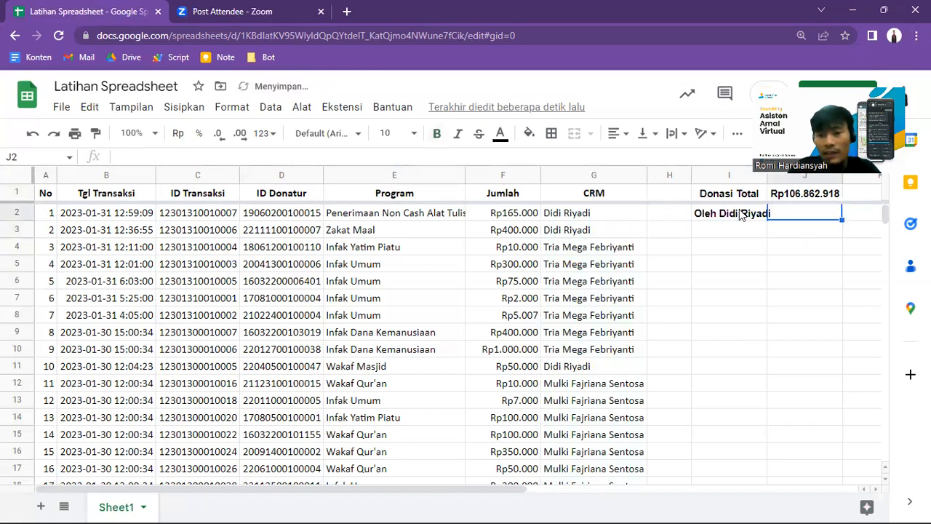
{"action": "left_click_drag", "start_coordinate": [691, 175], "coordinate": [682, 175]}
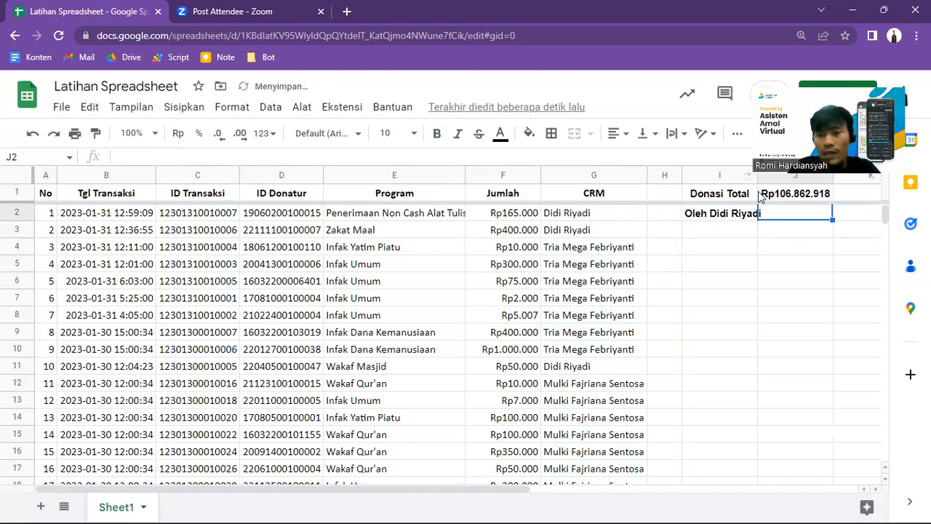
{"action": "left_click_drag", "start_coordinate": [756, 173], "coordinate": [779, 219]}
Step: Start a SUMIF formula in cell J2 and review its rentang and kriteria arguments in the function help
{"action": "type", "text": "=sumif"}
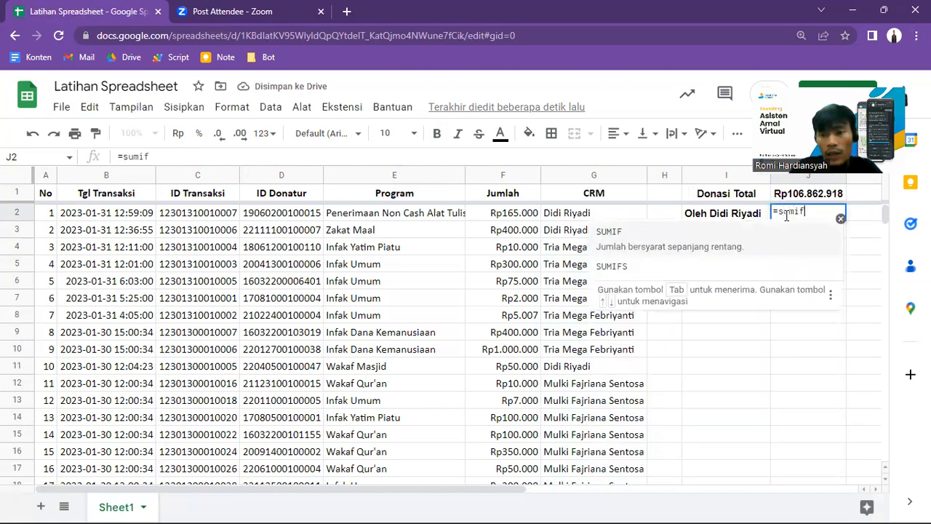
{"action": "left_click", "coordinate": [756, 248]}
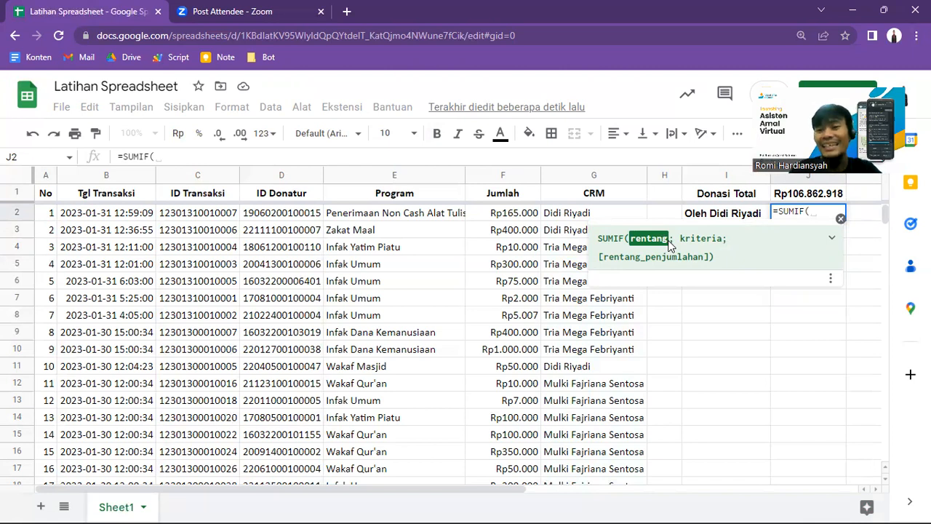
{"action": "left_click_drag", "start_coordinate": [679, 238], "coordinate": [723, 238]}
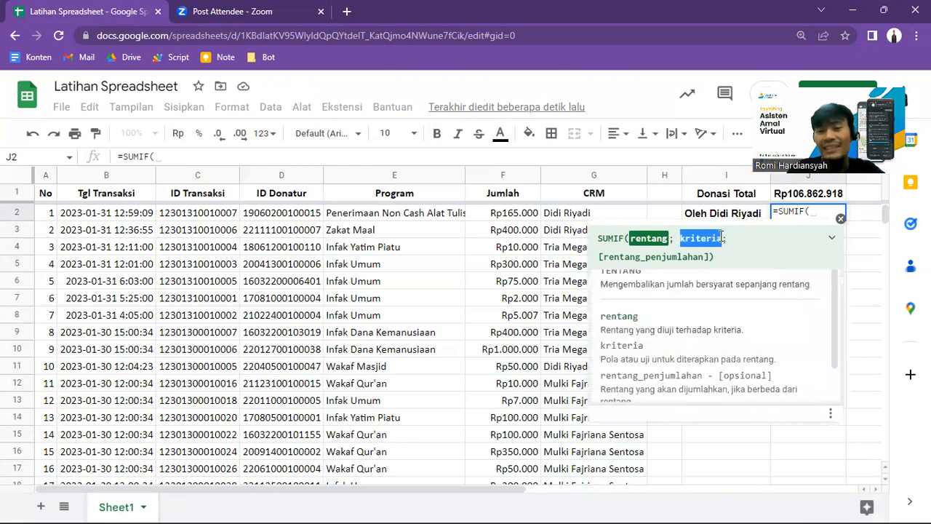
{"action": "double_click", "coordinate": [640, 245]}
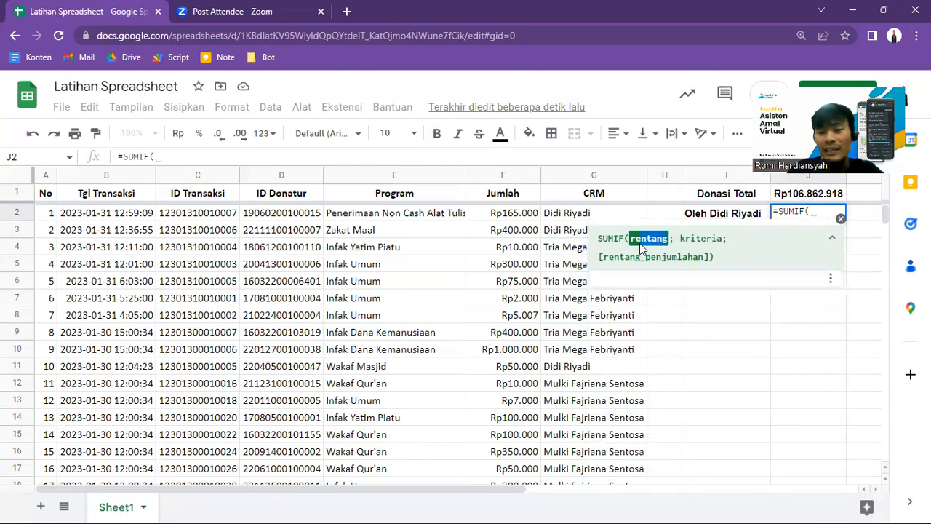
{"action": "left_click", "coordinate": [641, 238]}
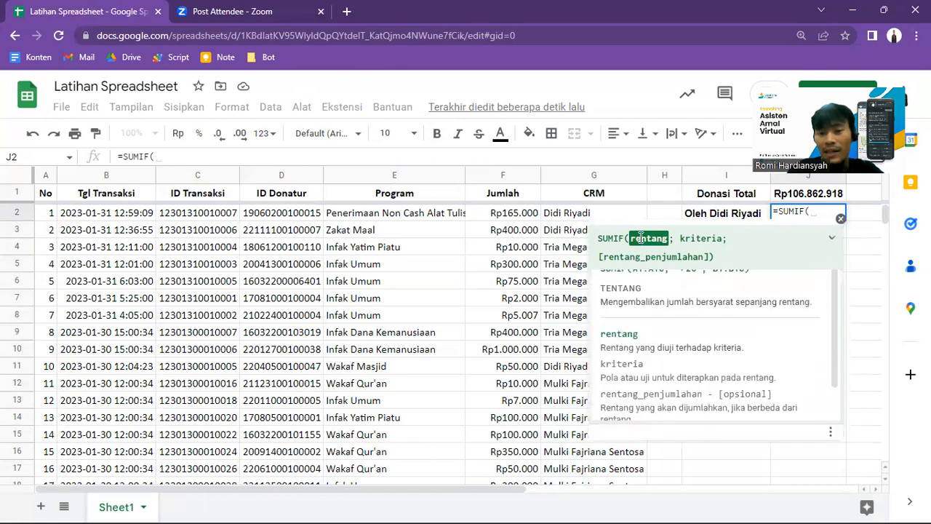
{"action": "left_click", "coordinate": [586, 176]}
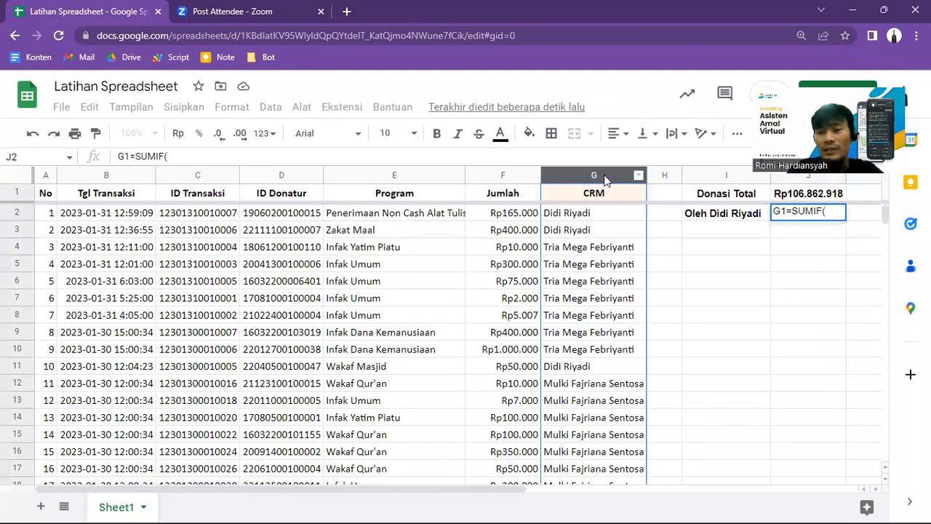
{"action": "left_click", "coordinate": [134, 155]}
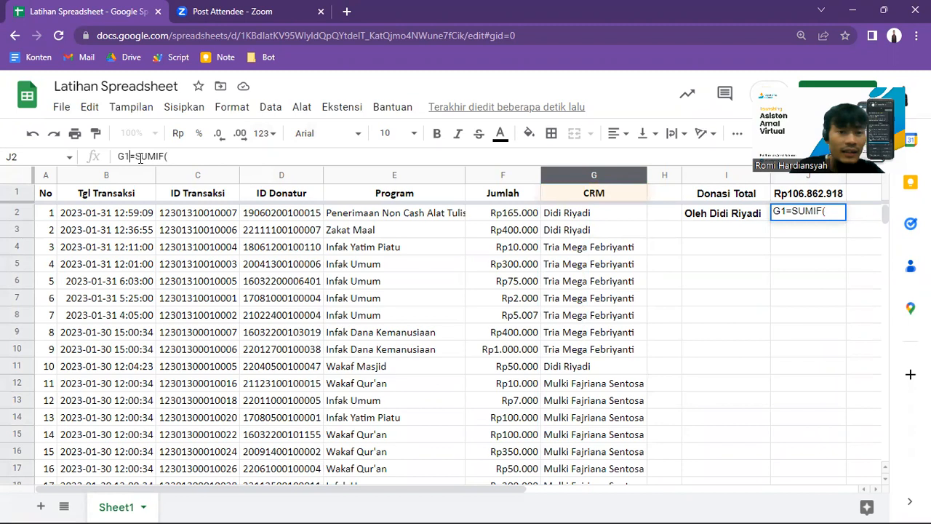
{"action": "key", "text": "BackSpace"}
{"action": "key", "text": "BackSpace"}
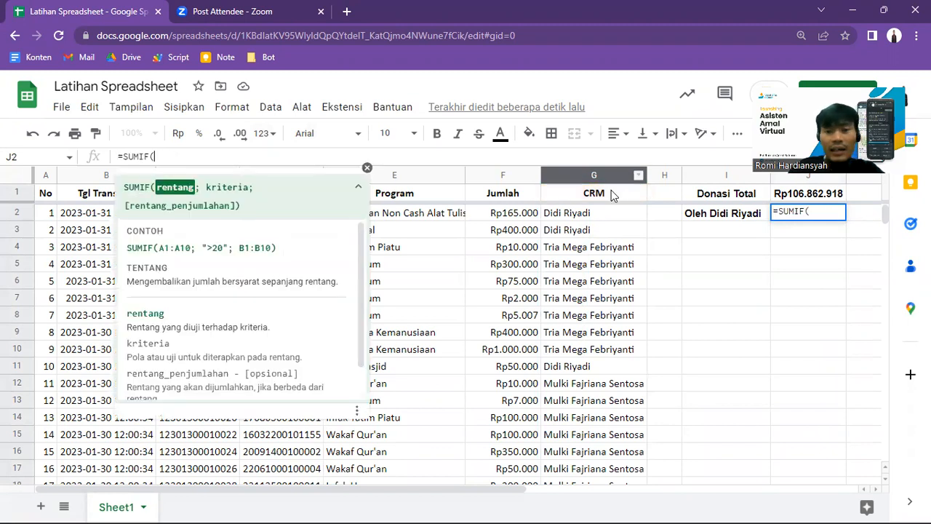
Step: Complete the SUMIF in J2 with range G:G, the CRM's full name in quotation marks as criterion, and sum range F:F
{"action": "left_click", "coordinate": [584, 176]}
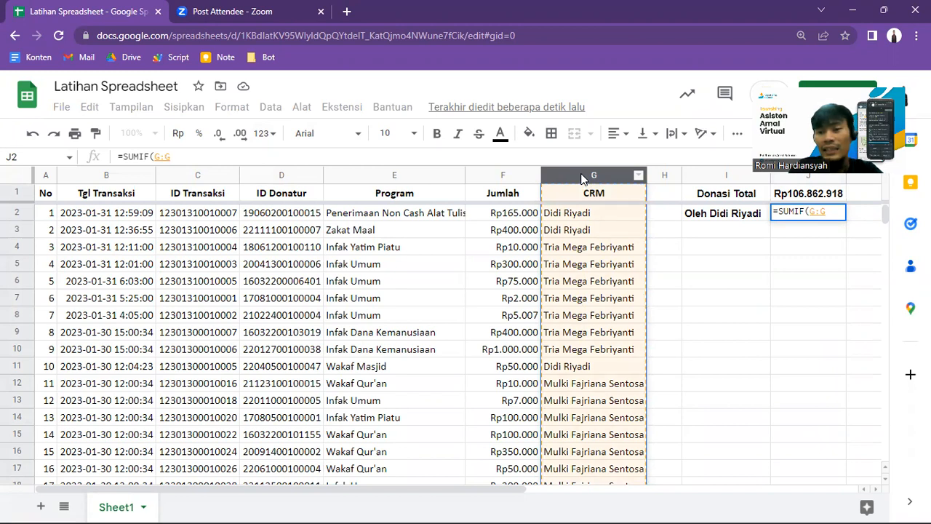
{"action": "type", "text": ";"}
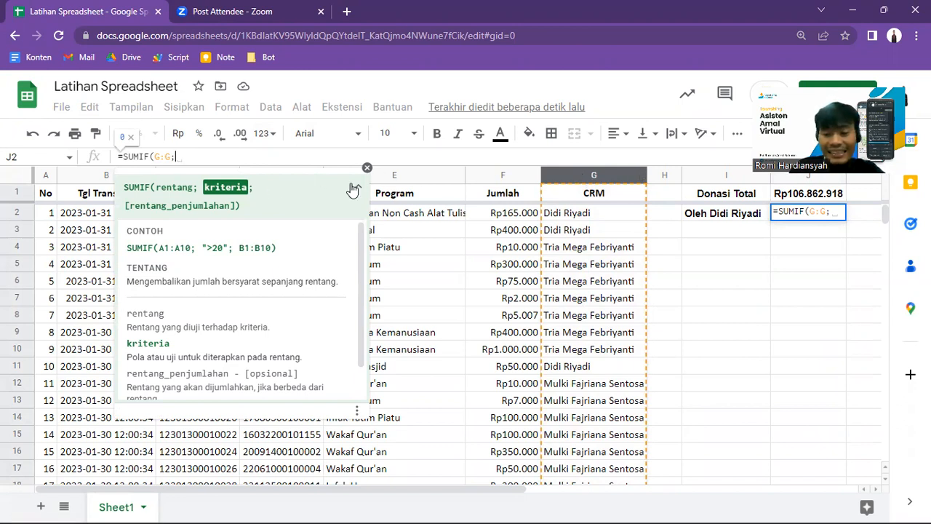
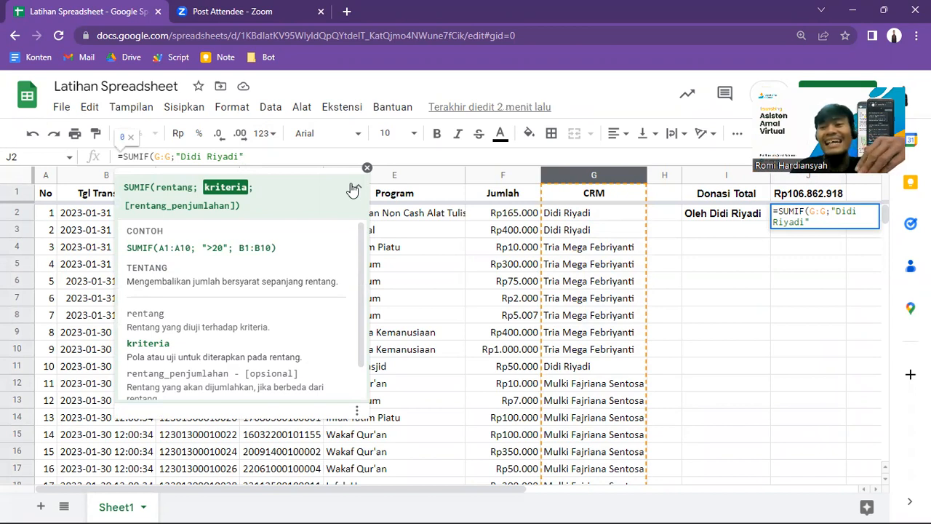
{"action": "type", "text": ";"}
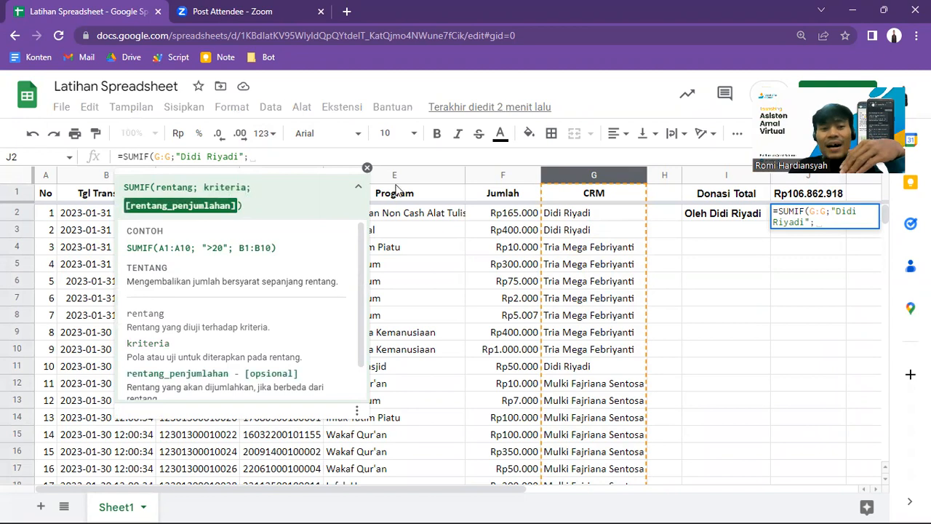
{"action": "left_click", "coordinate": [505, 178]}
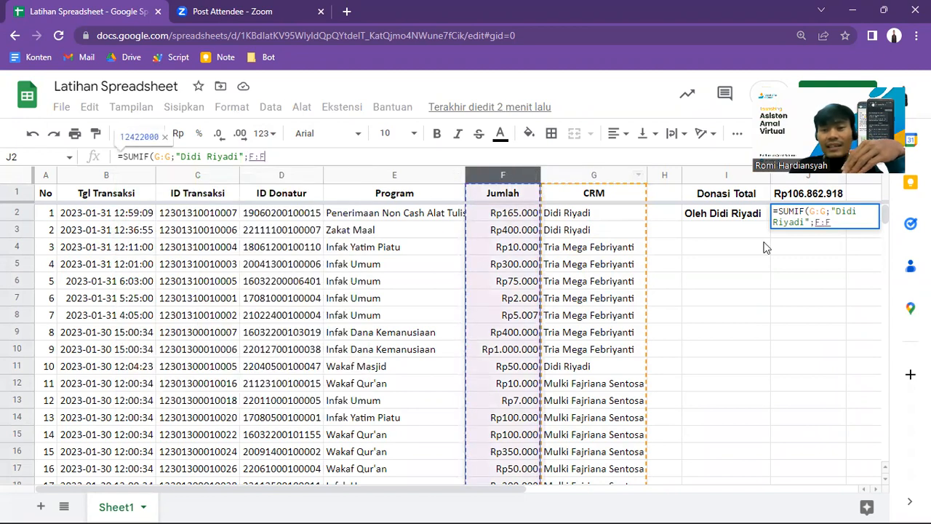
{"action": "left_click", "coordinate": [503, 175]}
{"action": "type", "text": ")"}
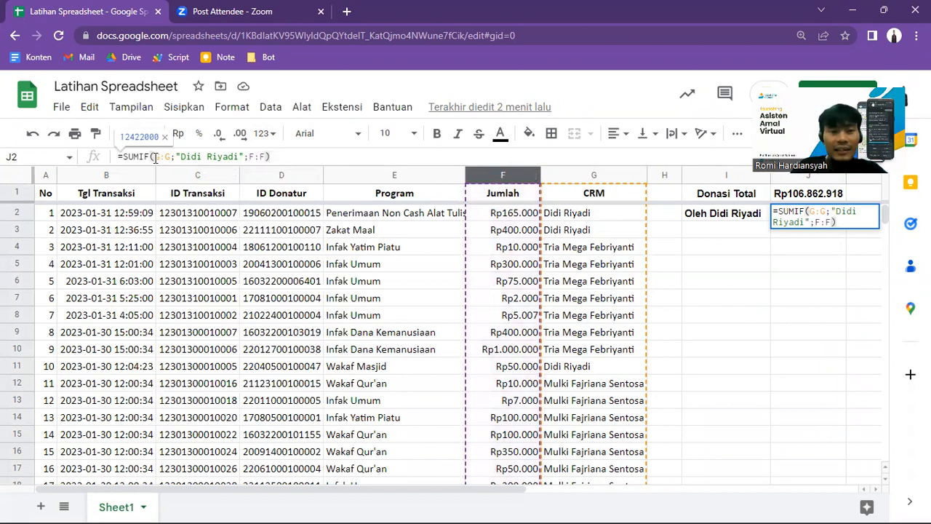
Step: Check the range and criterion arguments of the J2 formula, commit it, and keep J2 selected
{"action": "left_click_drag", "start_coordinate": [155, 157], "coordinate": [174, 156]}
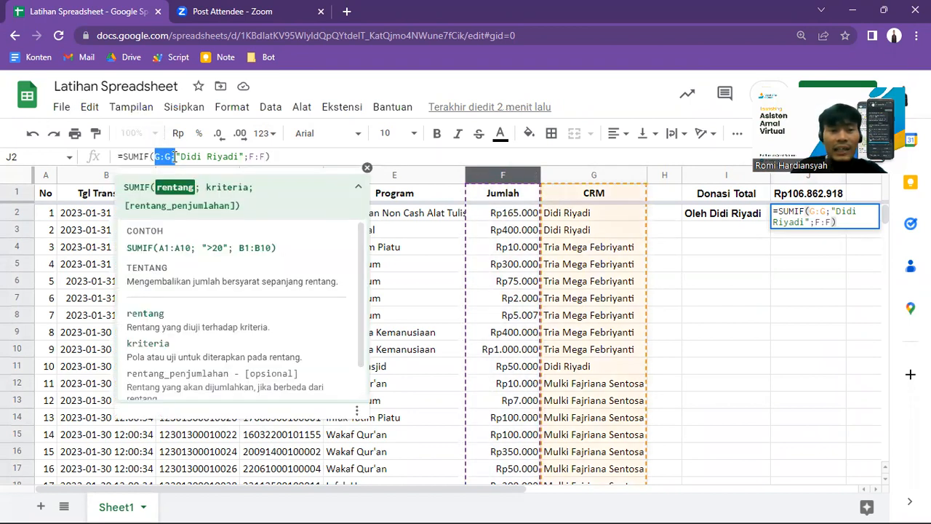
{"action": "left_click", "coordinate": [187, 157]}
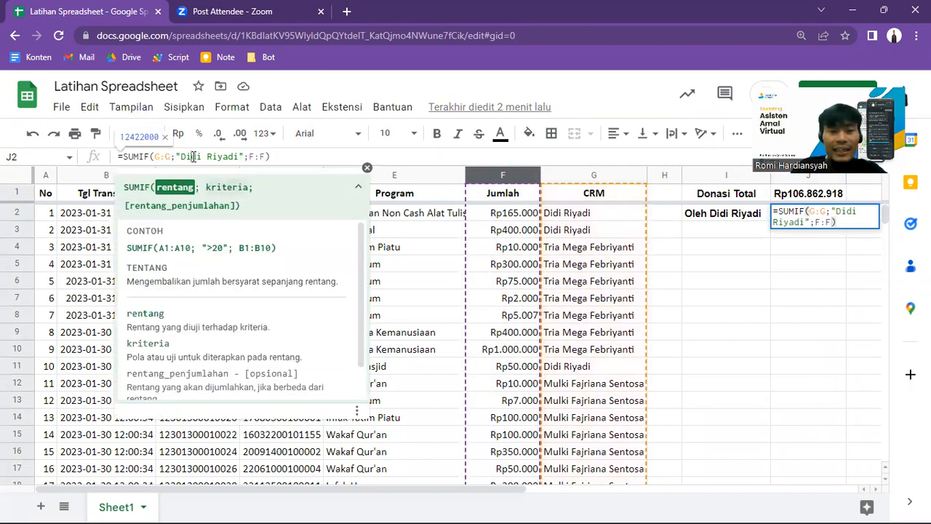
{"action": "left_click", "coordinate": [286, 154]}
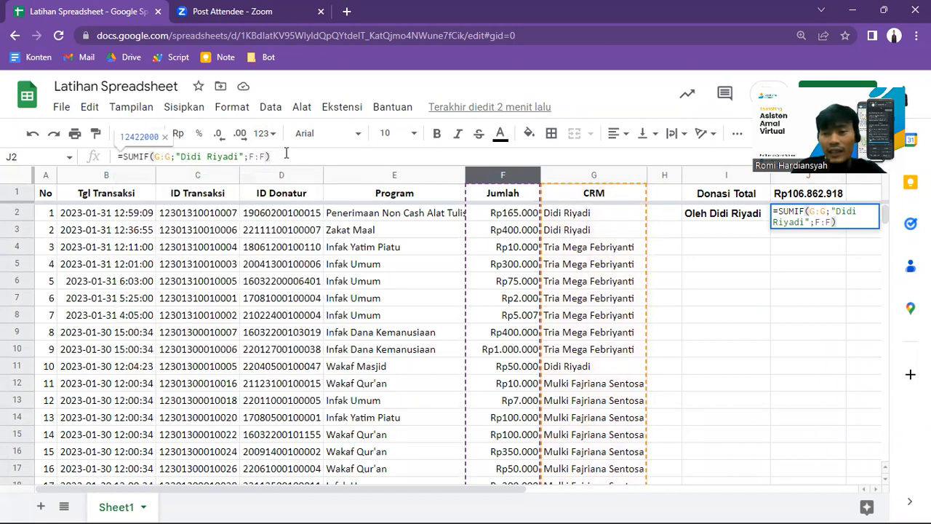
{"action": "key", "text": "Return"}
{"action": "key", "text": "Up"}
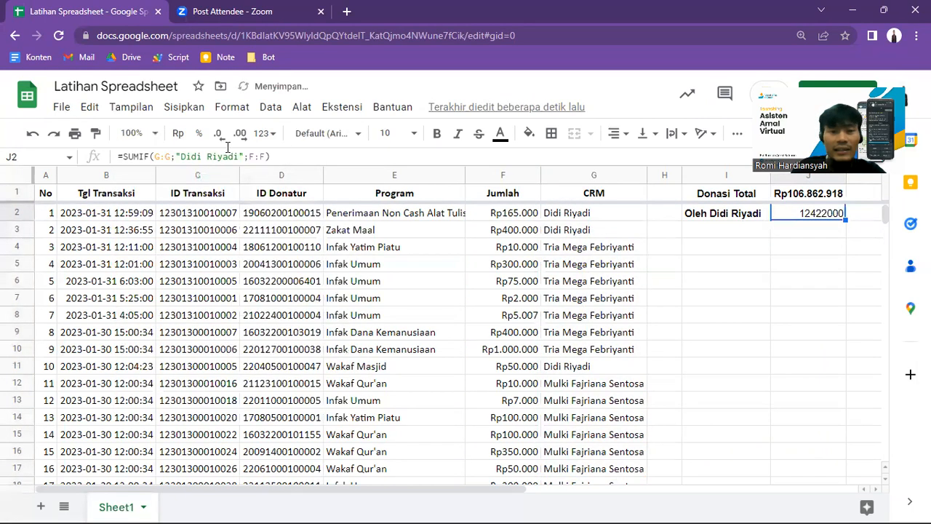
Step: Format the SUMIF result in J2 as rounded currency (Mata uang dibulatkan)
{"action": "left_click", "coordinate": [271, 137]}
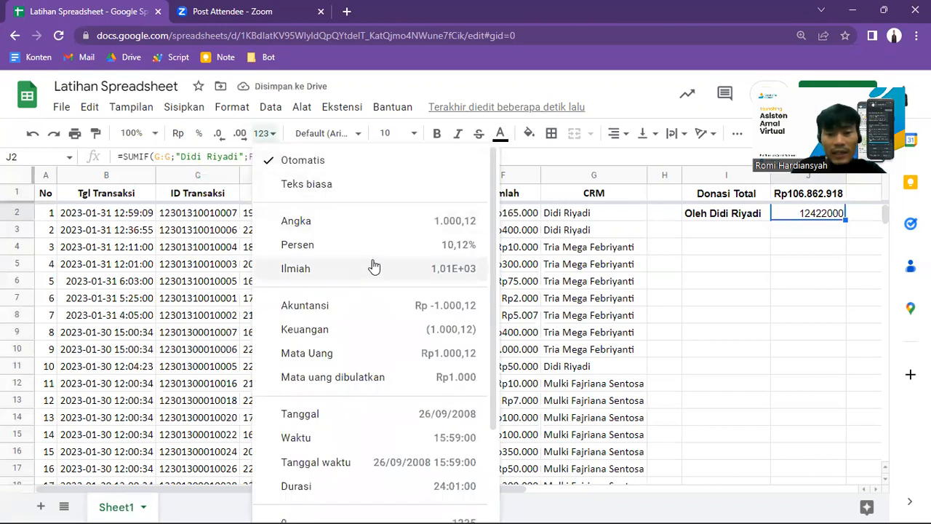
{"action": "left_click", "coordinate": [391, 376]}
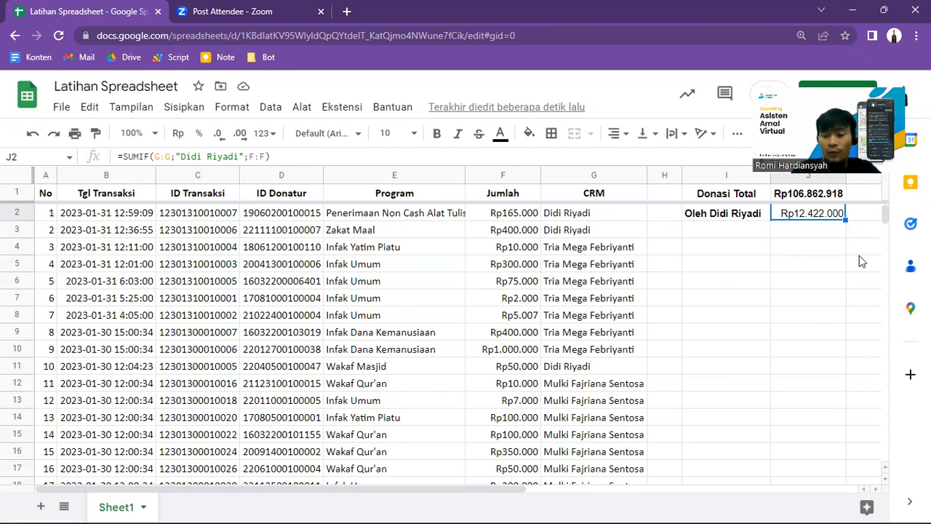
{"action": "key", "text": "Left"}
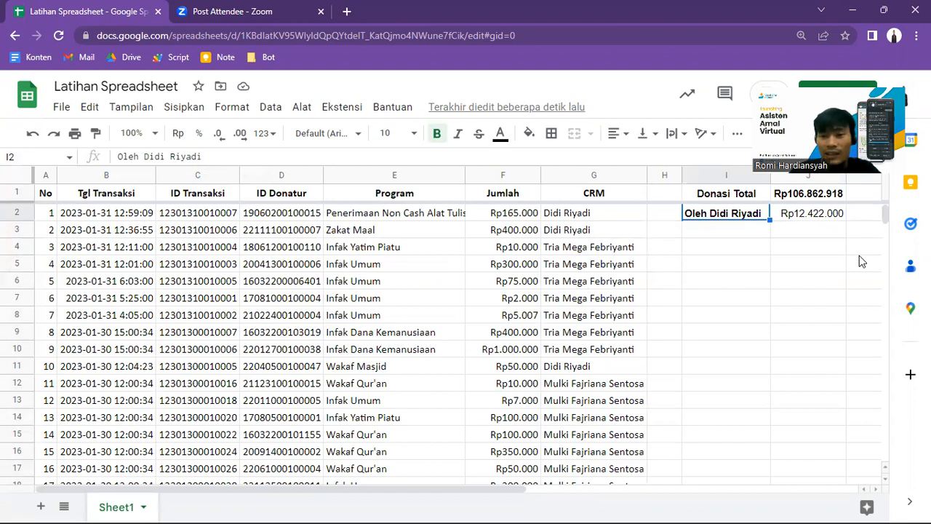
{"action": "key", "text": "Right"}
{"action": "key", "text": "Down"}
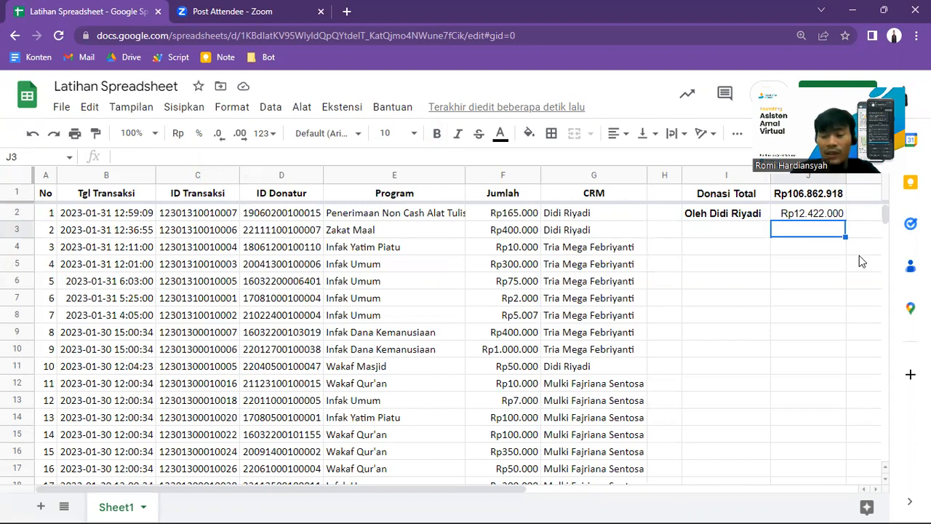
{"action": "key", "text": "Left"}
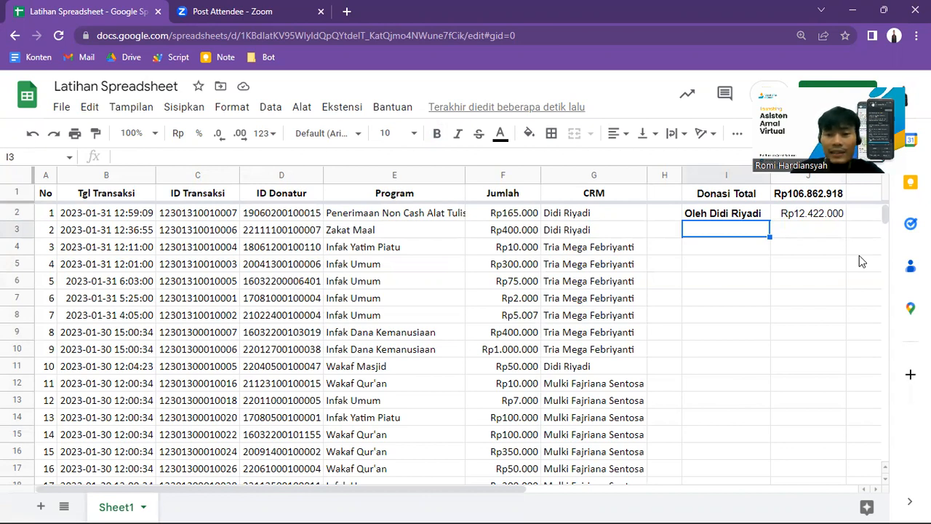
{"action": "key", "text": "Left"}
{"action": "key", "text": "Down"}
{"action": "key", "text": "Right"}
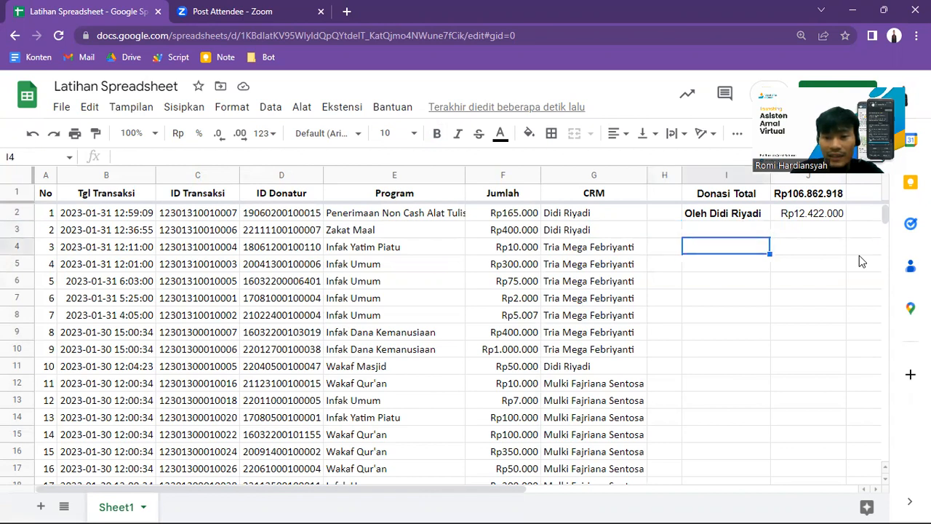
{"action": "key", "text": "Down"}
{"action": "key", "text": "Up"}
{"action": "key", "text": "Up"}
{"action": "key", "text": "Down"}
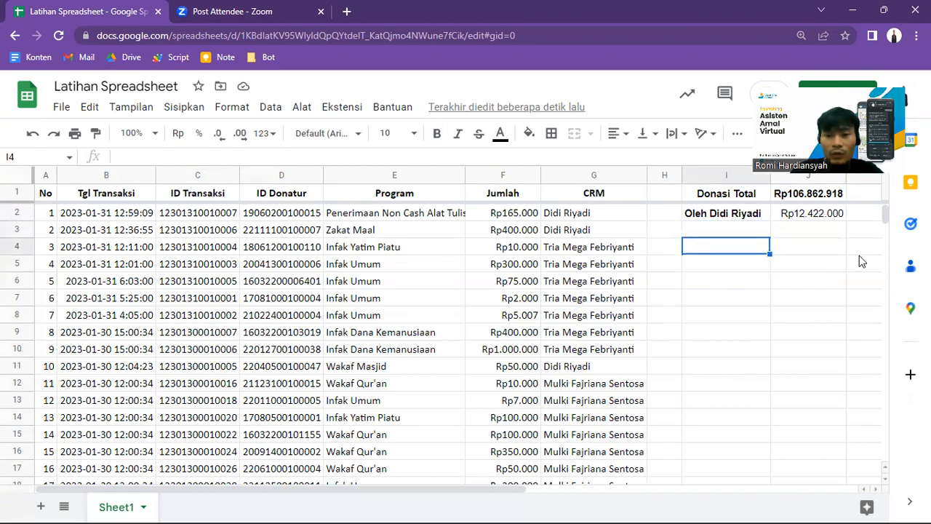
{"action": "key", "text": "Left"}
{"action": "key", "text": "Left"}
{"action": "key", "text": "Right"}
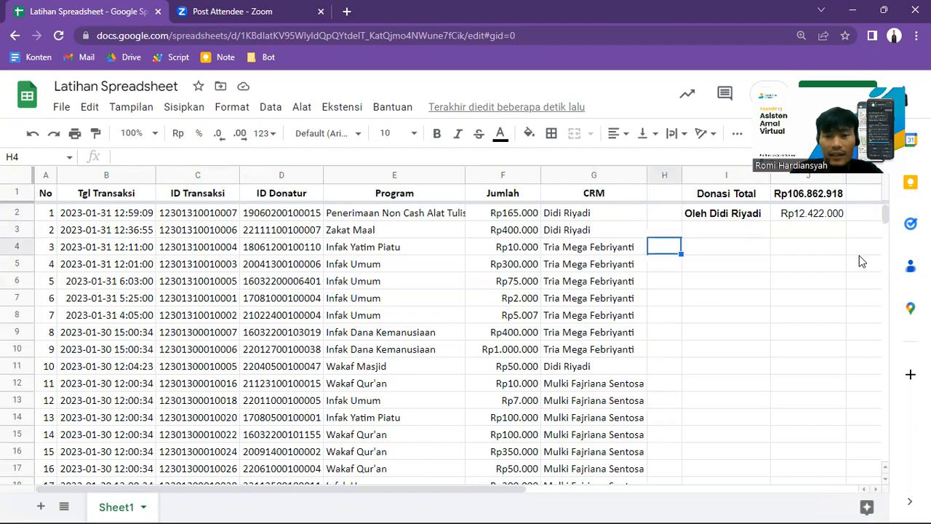
Step: Label cell I3 with "Oleh", the first two names of the CRM listed in G4, and "berupa Infak Umum"
{"action": "key", "text": "Right"}
{"action": "key", "text": "Up"}
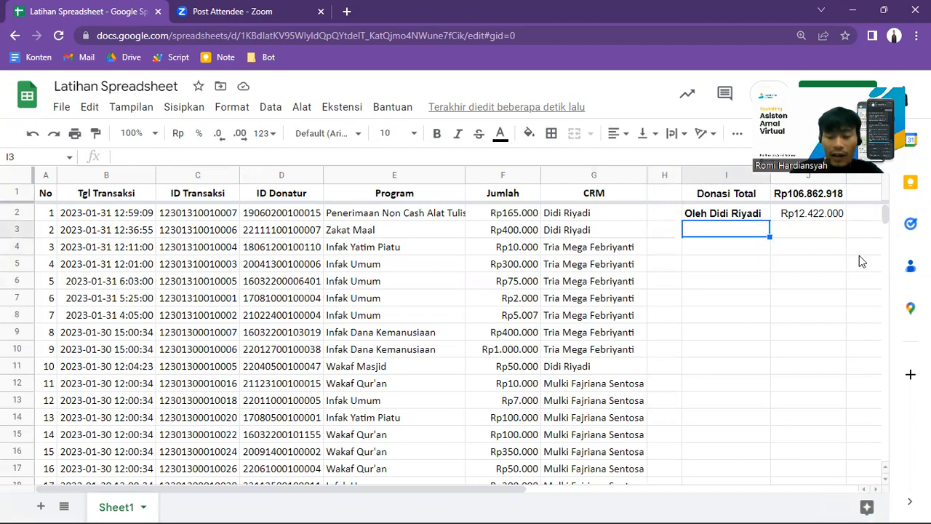
{"action": "type", "text": "O"}
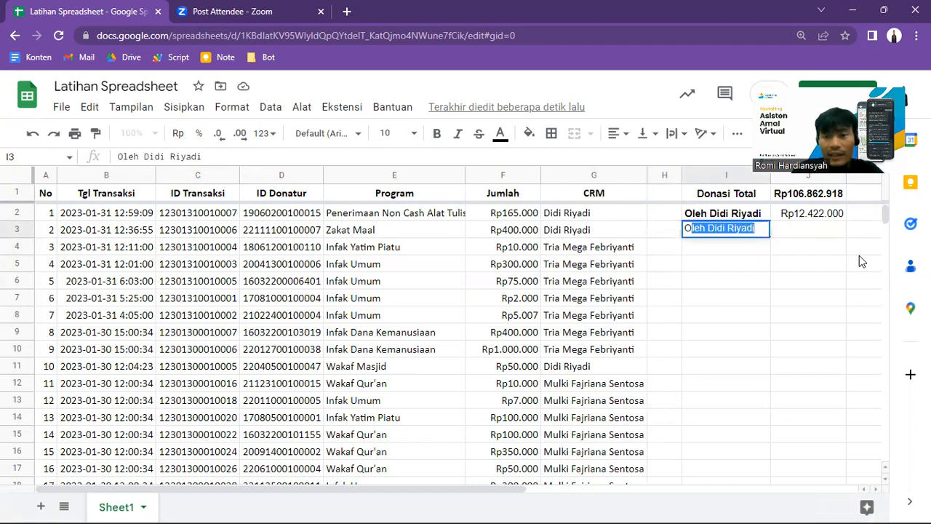
{"action": "type", "text": "leh "}
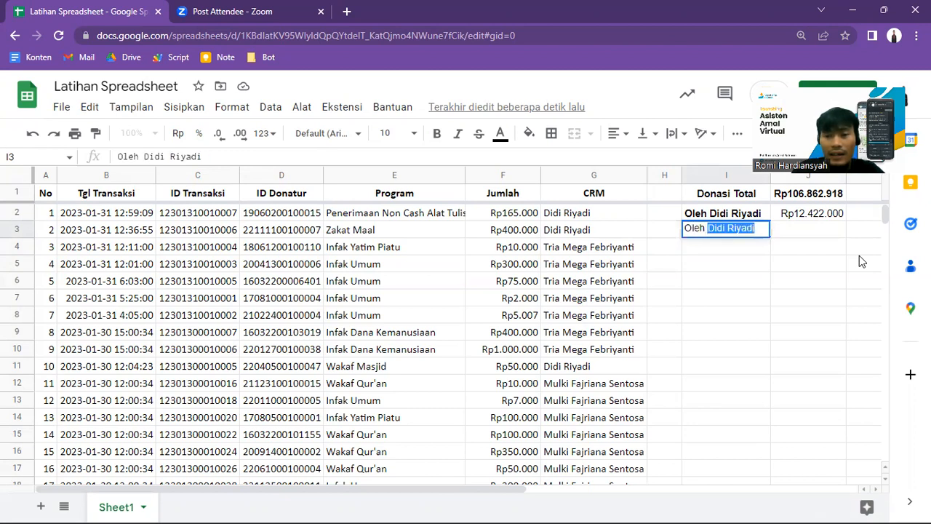
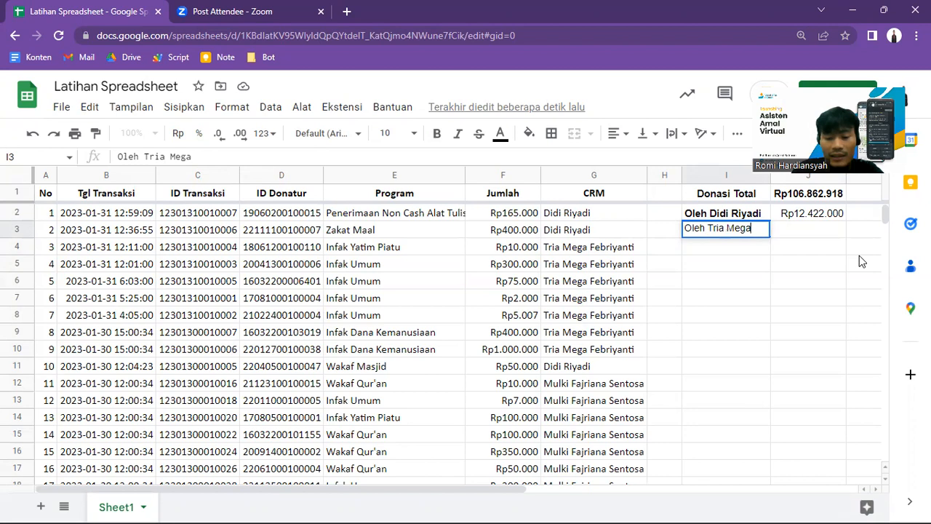
{"action": "type", "text": " be"}
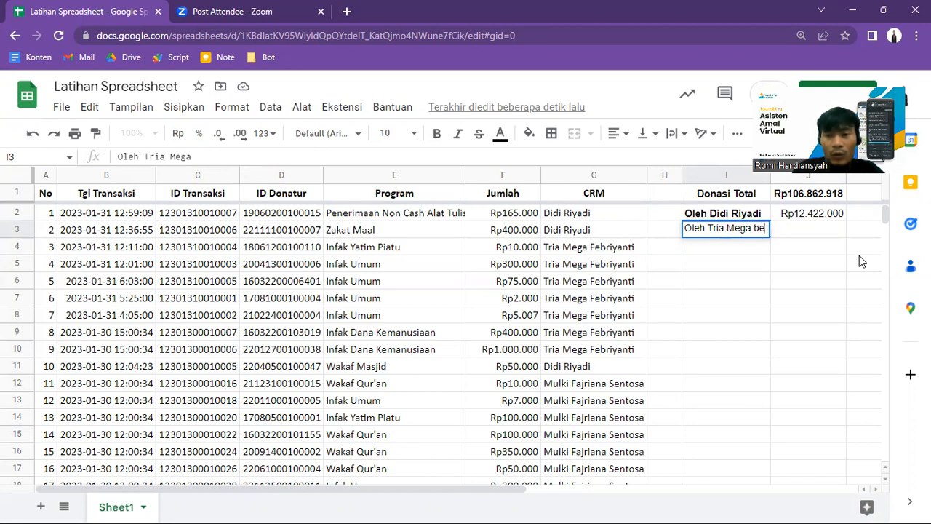
{"action": "type", "text": "rupa In"}
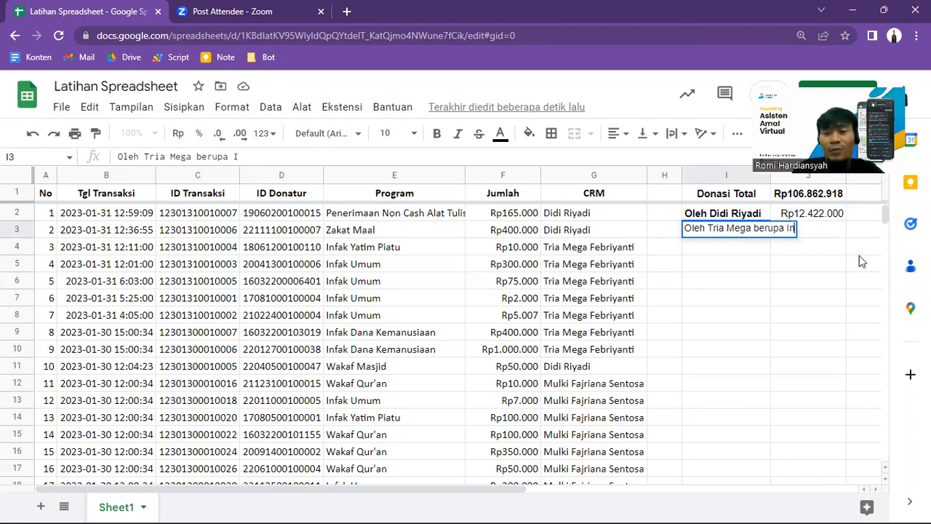
{"action": "type", "text": "fak Umuu"}
{"action": "key", "text": "BackSpace"}
{"action": "key", "text": "BackSpace"}
{"action": "type", "text": "m"}
{"action": "key", "text": "BackSpace"}
{"action": "type", "text": "um"}
{"action": "key", "text": "Return"}
{"action": "key", "text": "Up"}
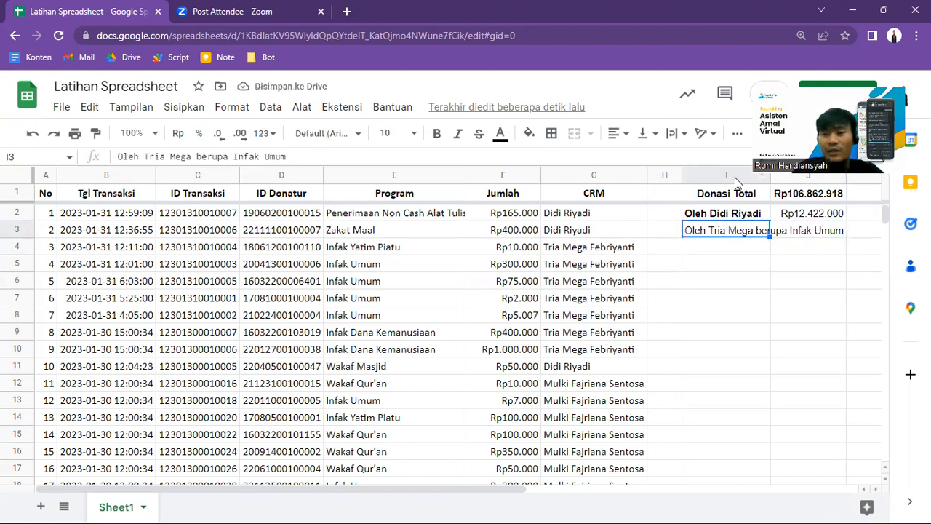
Step: Wrap the text in column I and select the empty cell J3 beside the new label
{"action": "left_click", "coordinate": [733, 177]}
{"action": "left_click", "coordinate": [675, 133]}
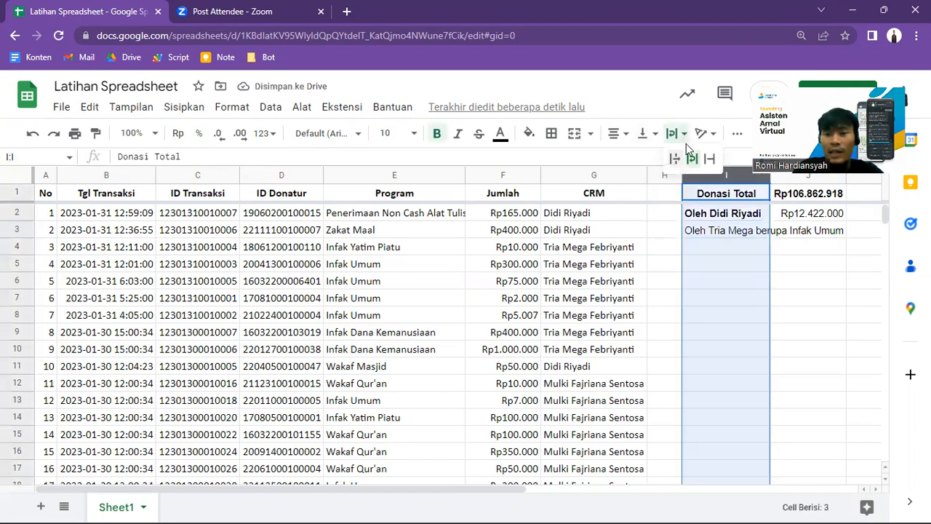
{"action": "left_click", "coordinate": [693, 159]}
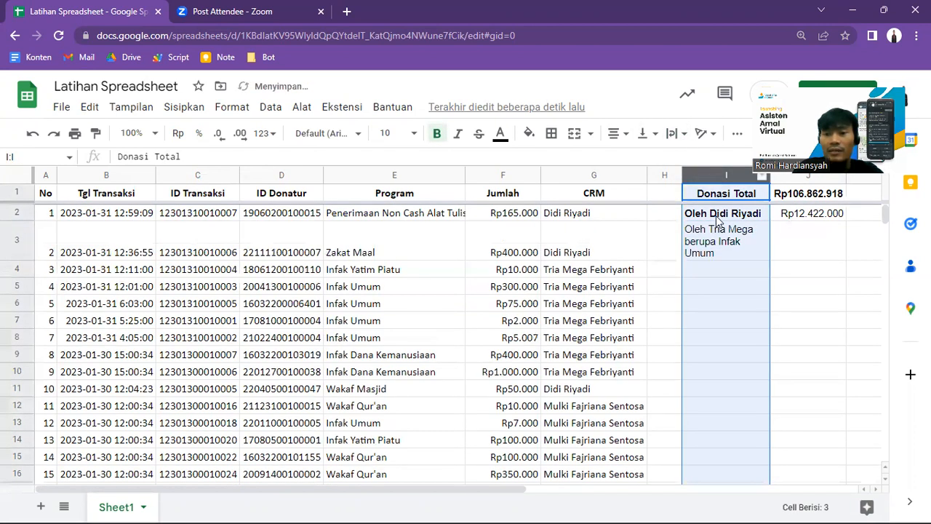
{"action": "left_click", "coordinate": [784, 251]}
{"action": "key", "text": "Up"}
{"action": "key", "text": "Up"}
{"action": "left_click", "coordinate": [784, 251]}
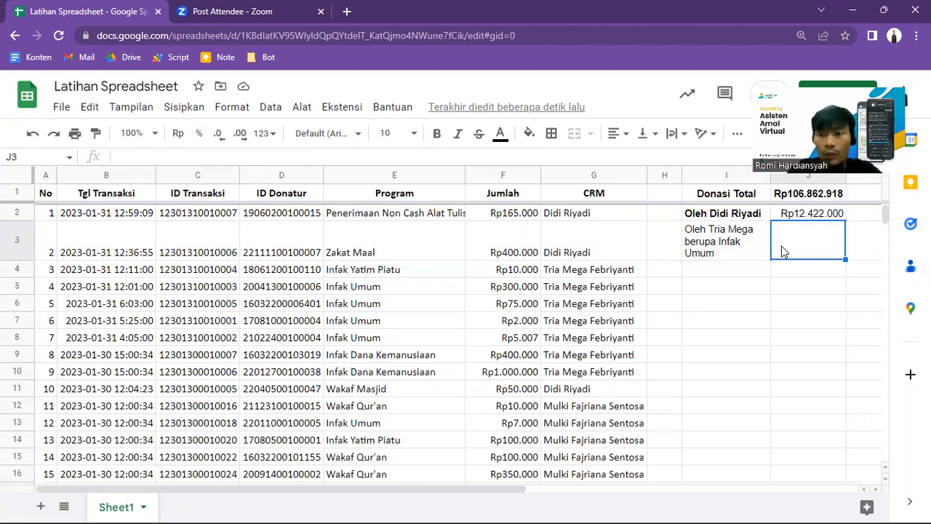
Step: Inspect the CRM name stored in G2, the first data row of the CRM column
{"action": "key", "text": "Left"}
{"action": "key", "text": "Left"}
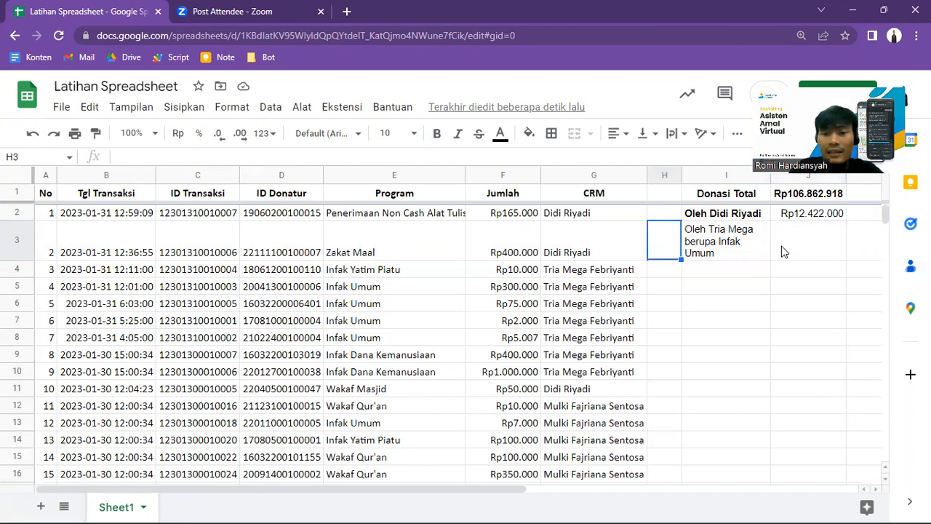
{"action": "key", "text": "Left"}
{"action": "key", "text": "Up"}
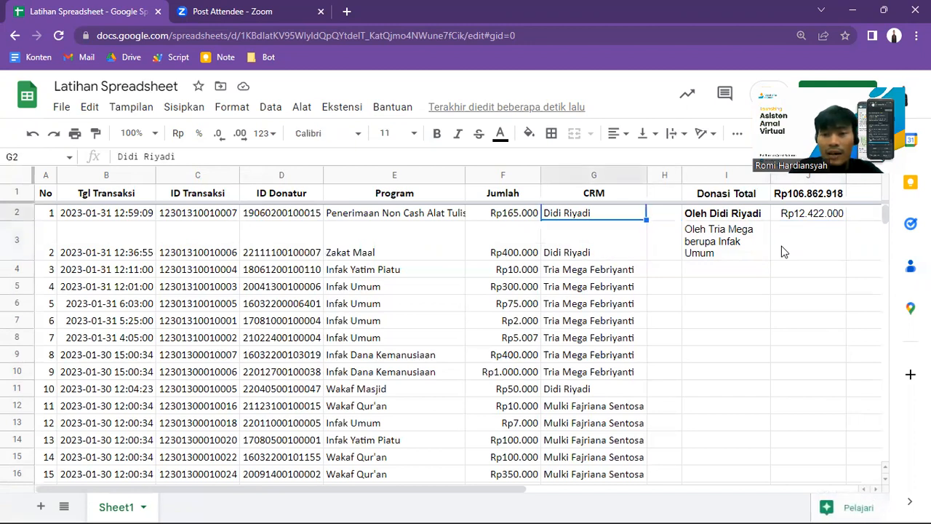
{"action": "key", "text": "Right"}
{"action": "key", "text": "Right"}
{"action": "key", "text": "Left"}
{"action": "key", "text": "Left"}
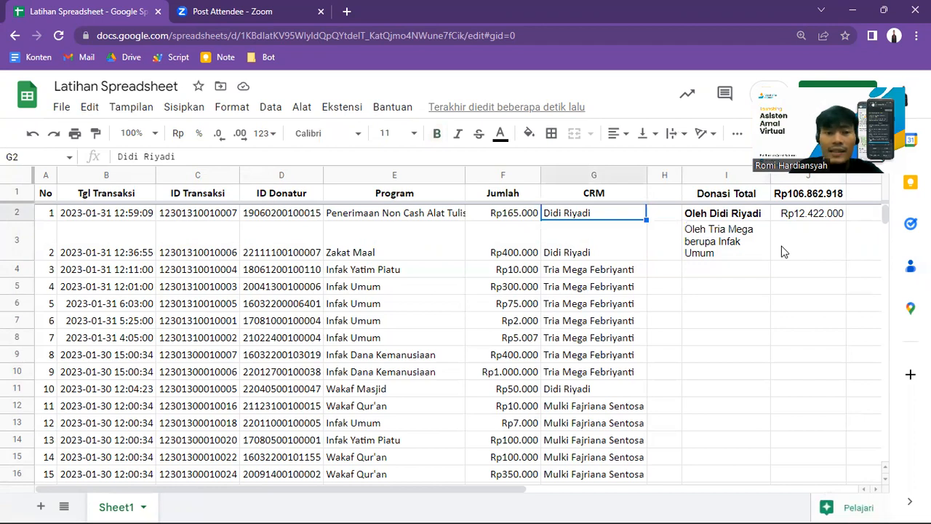
Step: Compare the quoted criterion in the J2 SUMIF formula with the spelling of the names in G3 and G2
{"action": "key", "text": "Right"}
{"action": "key", "text": "Right"}
{"action": "key", "text": "Right"}
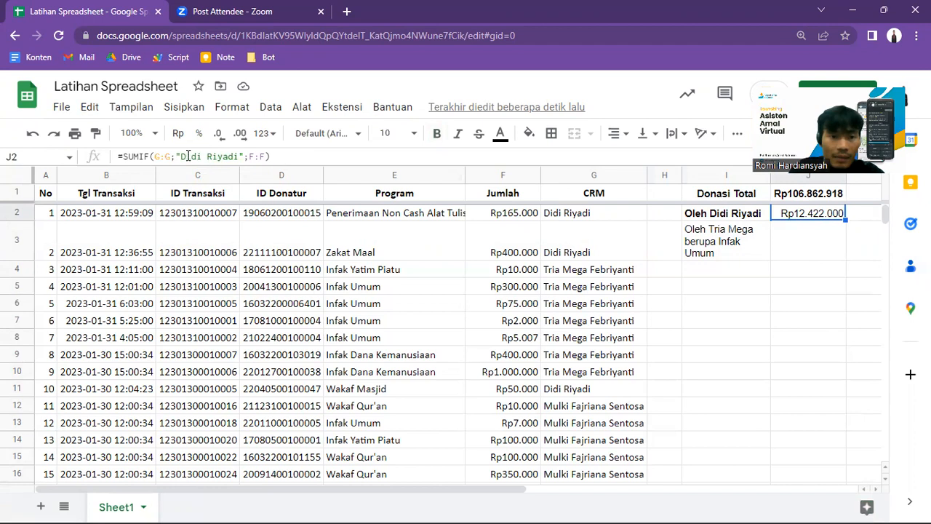
{"action": "left_click_drag", "start_coordinate": [181, 157], "coordinate": [240, 156]}
{"action": "key", "text": "Return"}
{"action": "key", "text": "Left"}
{"action": "key", "text": "Left"}
{"action": "key", "text": "Left"}
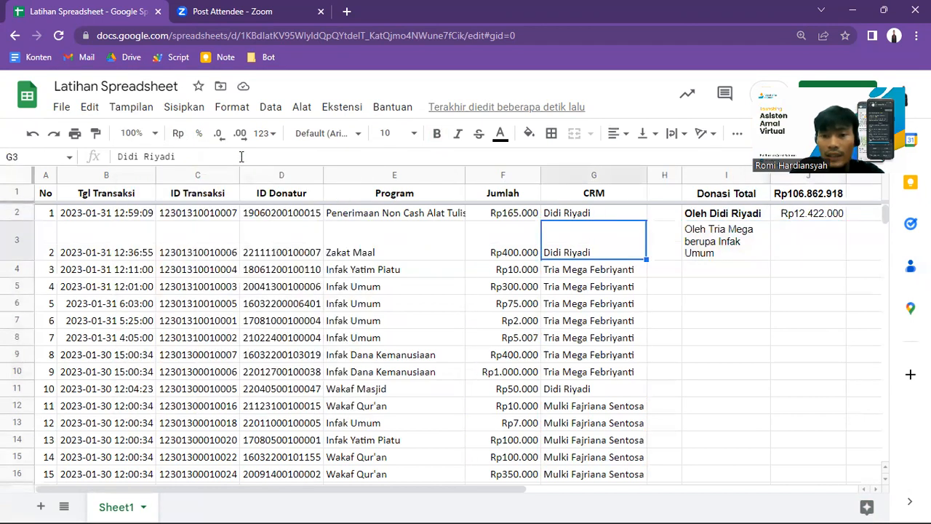
{"action": "key", "text": "Up"}
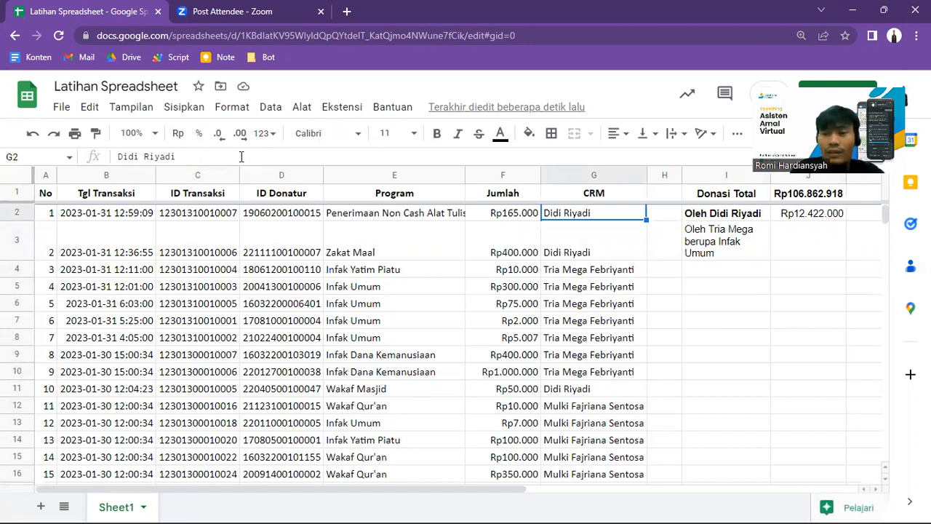
Step: Review the names in the CRM column down to around row 80 and return to its first rows
{"action": "left_click", "coordinate": [583, 311]}
{"action": "key", "text": "Page_Down"}
{"action": "key", "text": "Page_Down"}
{"action": "key", "text": "Page_Down"}
{"action": "key", "text": "Page_Down"}
{"action": "key", "text": "Page_Down"}
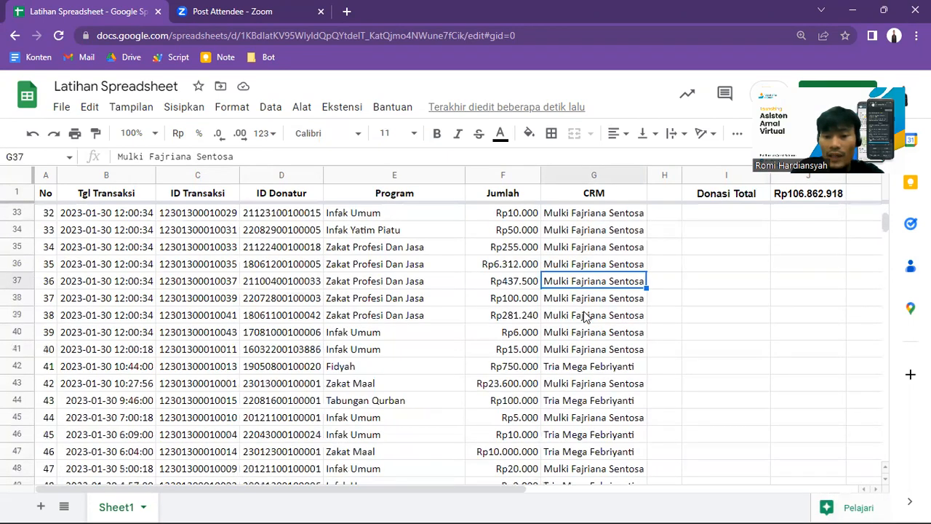
{"action": "key", "text": "Page_Down"}
{"action": "key", "text": "Page_Up"}
{"action": "key", "text": "Page_Up"}
{"action": "key", "text": "Page_Up"}
{"action": "key", "text": "Page_Up"}
{"action": "key", "text": "Page_Up"}
{"action": "key", "text": "Page_Up"}
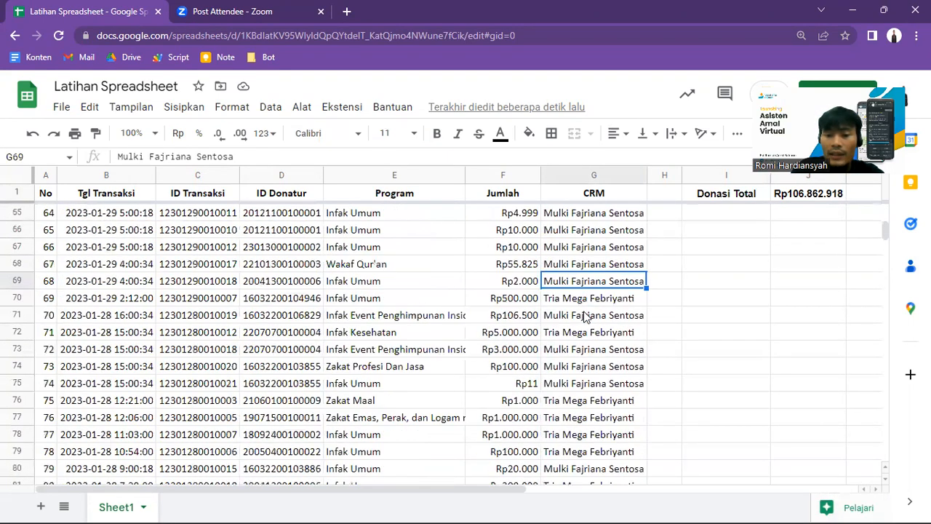
{"action": "key", "text": "Up"}
{"action": "key", "text": "Up"}
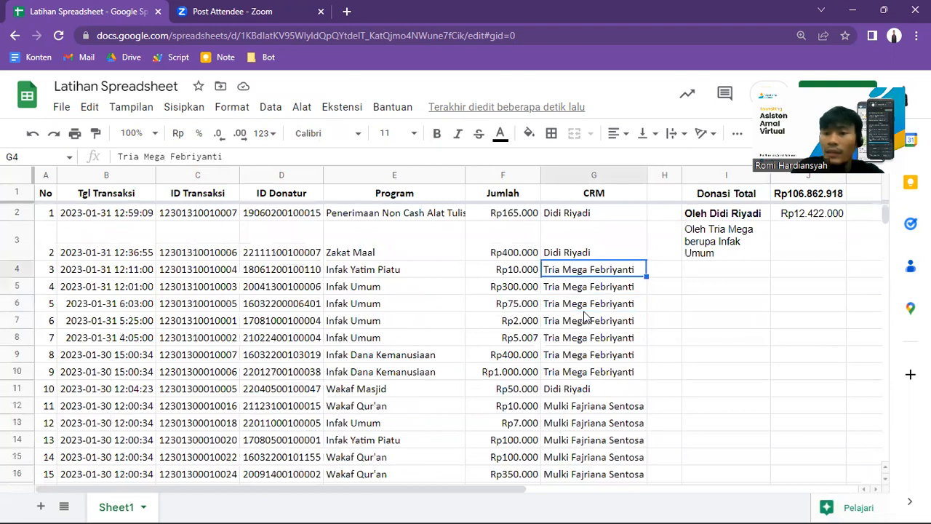
{"action": "key", "text": "Up"}
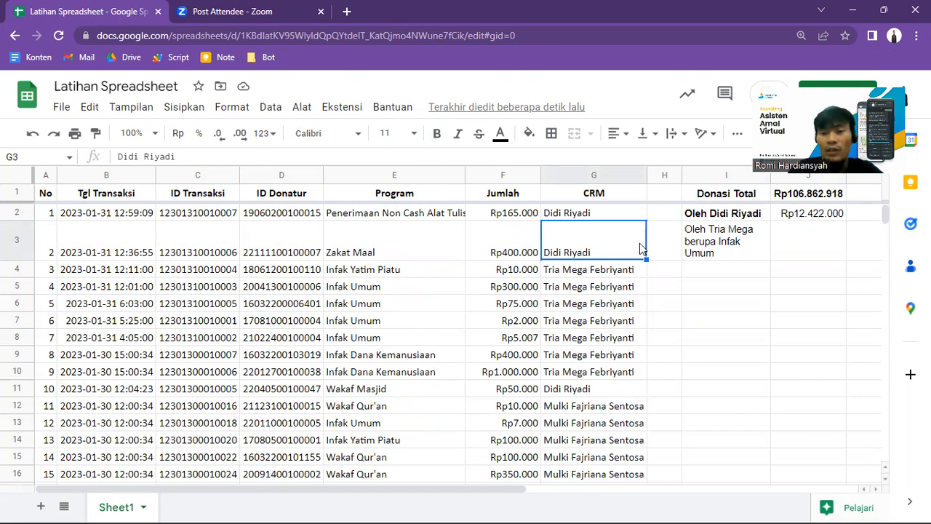
Step: Remove the letter "y" from the CRM's surname in G2 to test how the SUMIF total reacts to a misspelling
{"action": "left_click", "coordinate": [588, 216]}
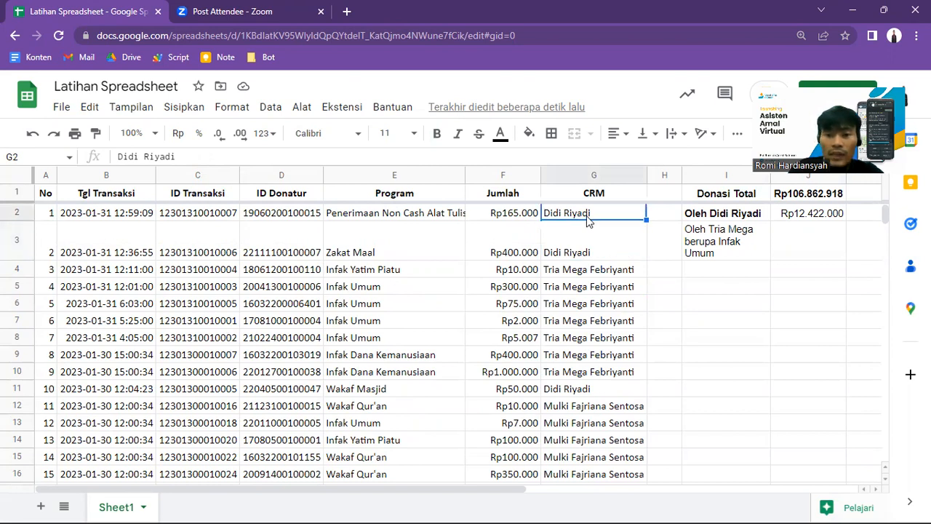
{"action": "left_click", "coordinate": [184, 156]}
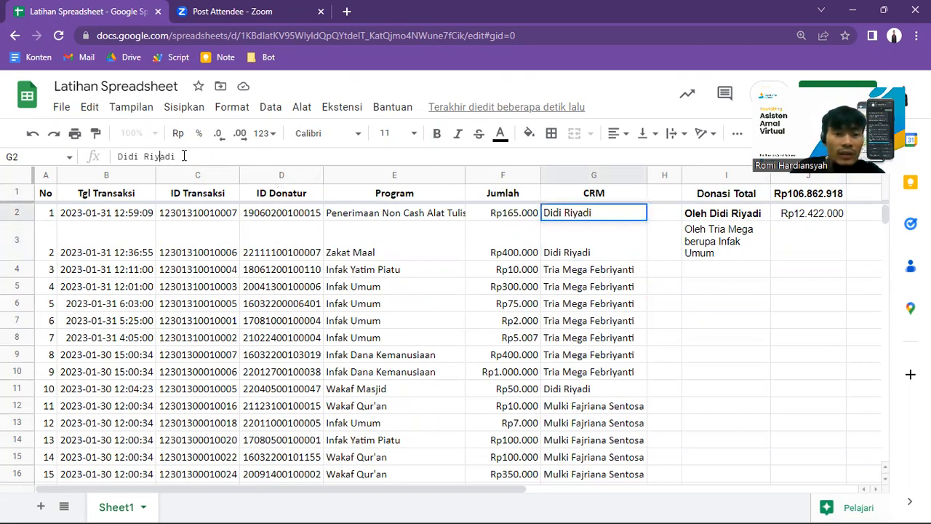
{"action": "key", "text": "BackSpace"}
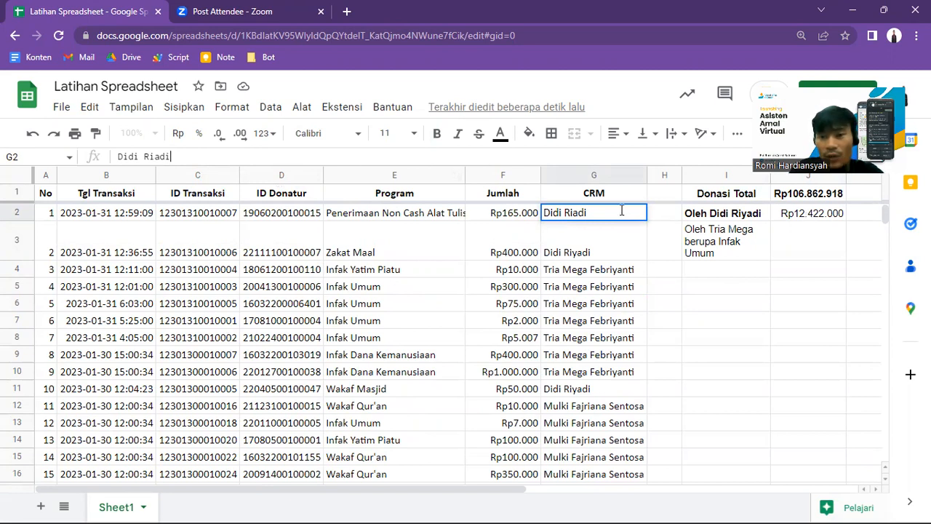
{"action": "key", "text": "Return"}
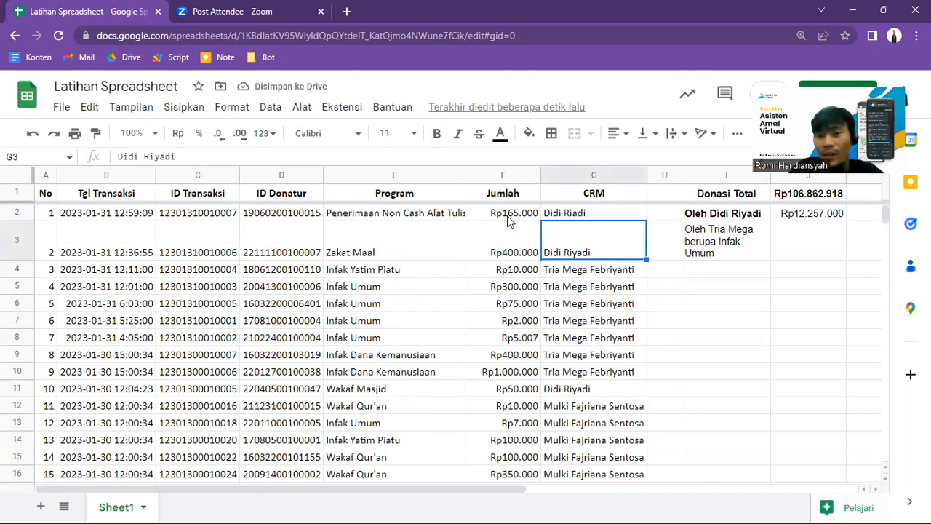
Step: Restore the missing "y" in the CRM's surname in G2 so it matches the spelling in G3
{"action": "left_click", "coordinate": [580, 218]}
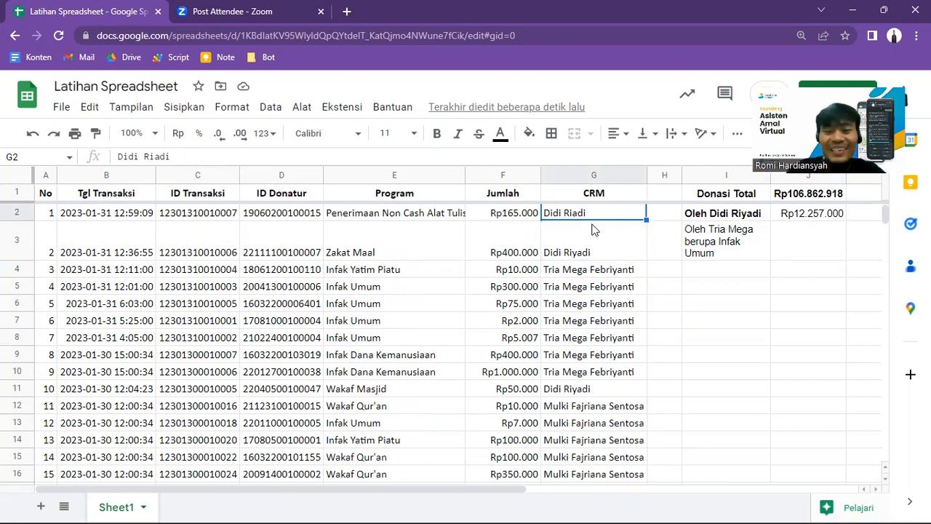
{"action": "left_click", "coordinate": [156, 156]}
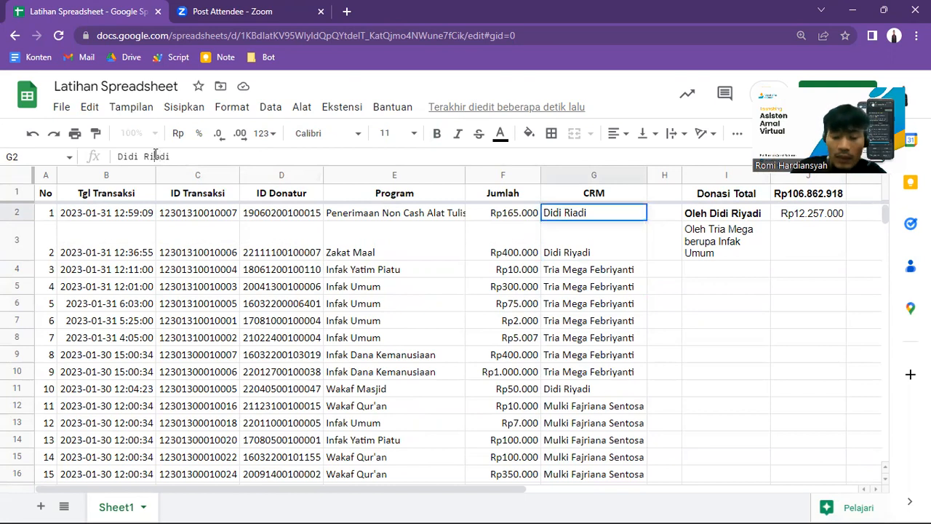
{"action": "type", "text": "y"}
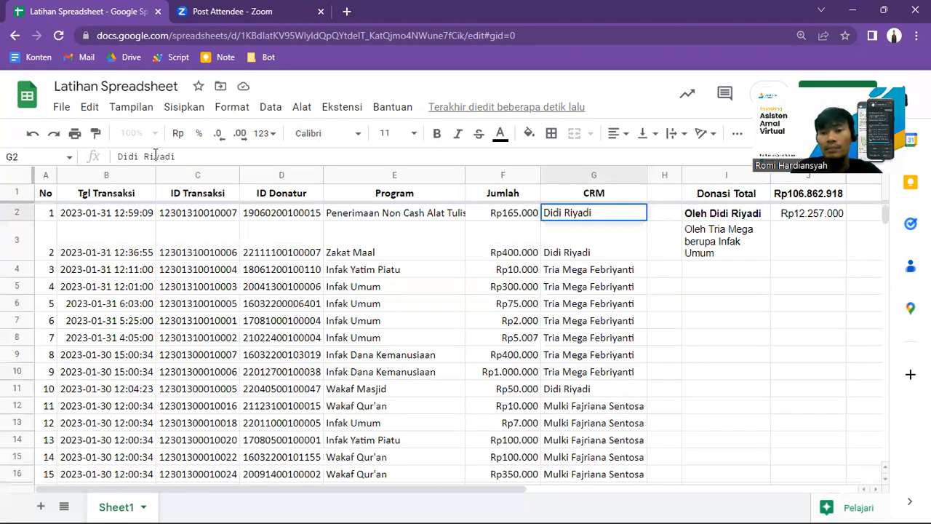
{"action": "key", "text": "Return"}
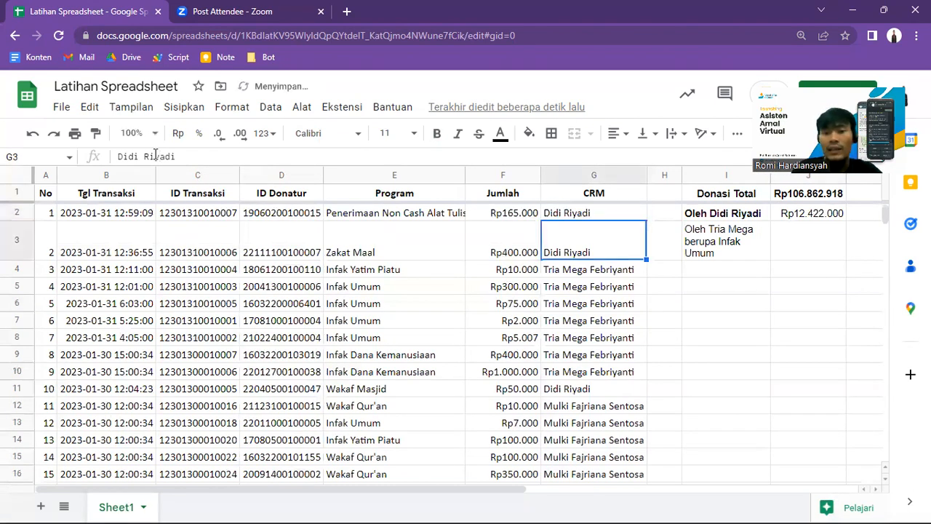
Step: Copy the full CRM name from G4 for use as the criterion of the Infak Umum total labelled in I3
{"action": "key", "text": "Right"}
{"action": "key", "text": "Right"}
{"action": "key", "text": "Up"}
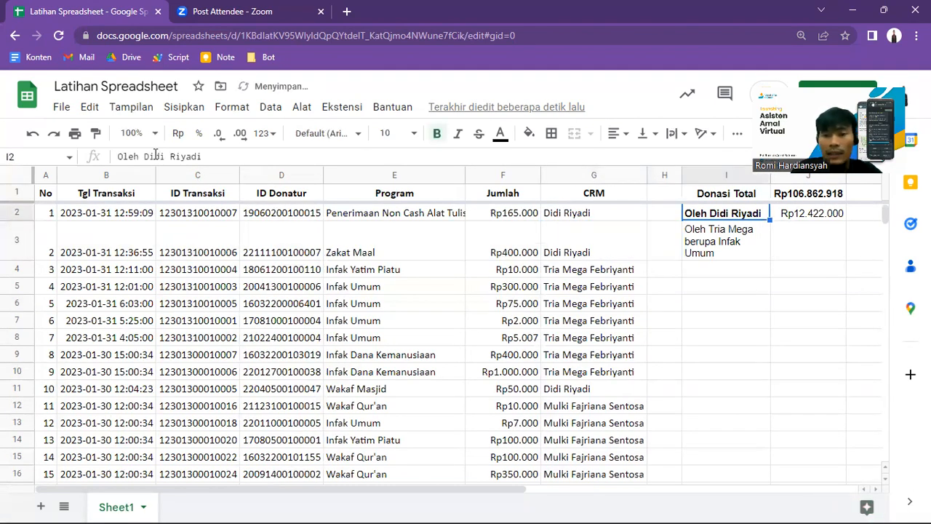
{"action": "key", "text": "Down"}
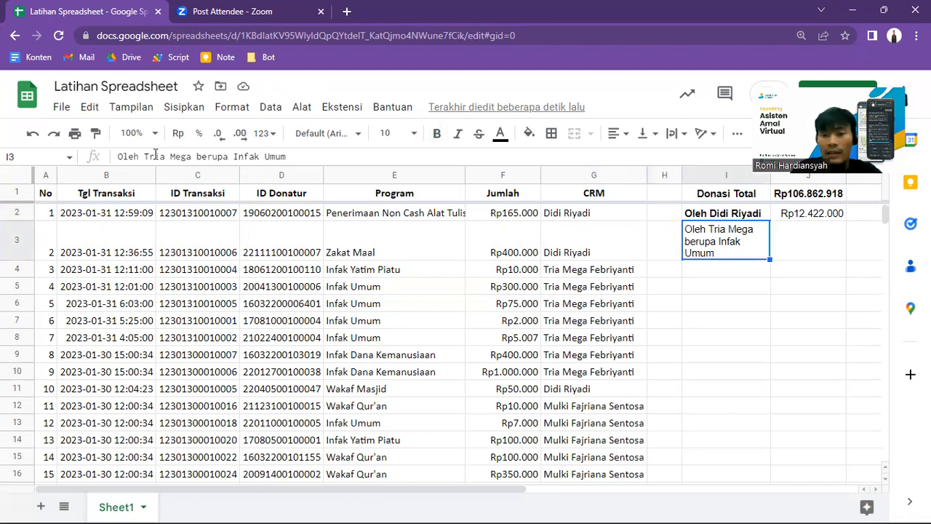
{"action": "key", "text": "Left"}
{"action": "key", "text": "Left"}
{"action": "key", "text": "Down"}
{"action": "key", "text": "Up"}
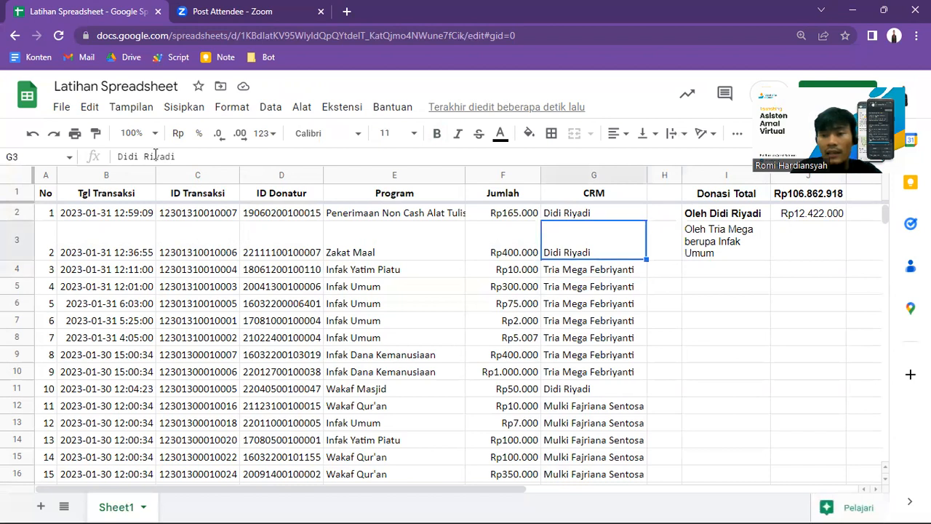
{"action": "key", "text": "Right"}
{"action": "key", "text": "Down"}
{"action": "key", "text": "Left"}
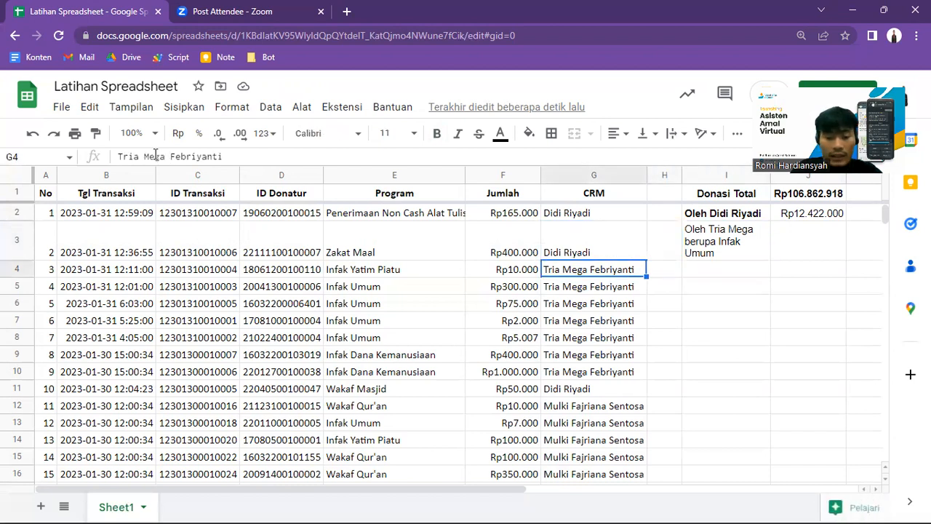
{"action": "key", "text": "ctrl+c"}
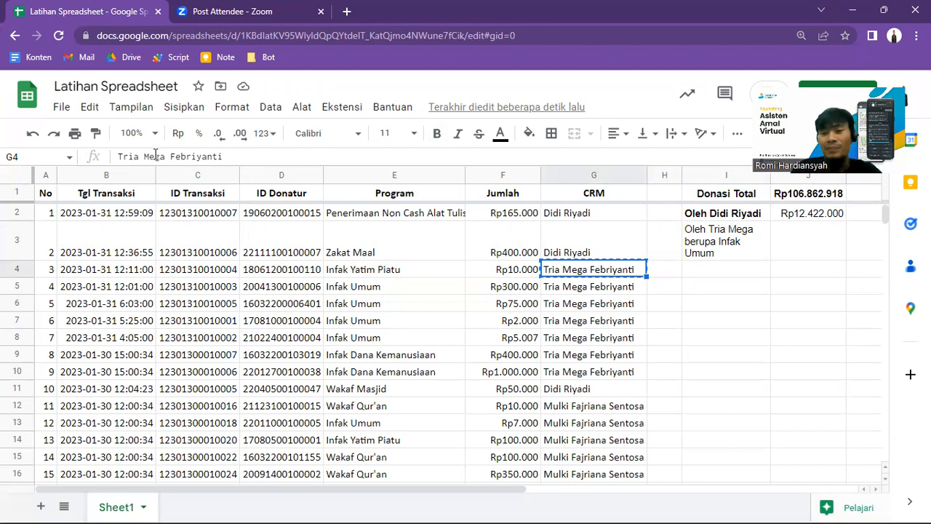
Step: Begin a SUMIFS formula in J3 with the whole Jumlah column, F:F, as the sum range
{"action": "key", "text": "Right"}
{"action": "key", "text": "Right"}
{"action": "key", "text": "Up"}
{"action": "key", "text": "Right"}
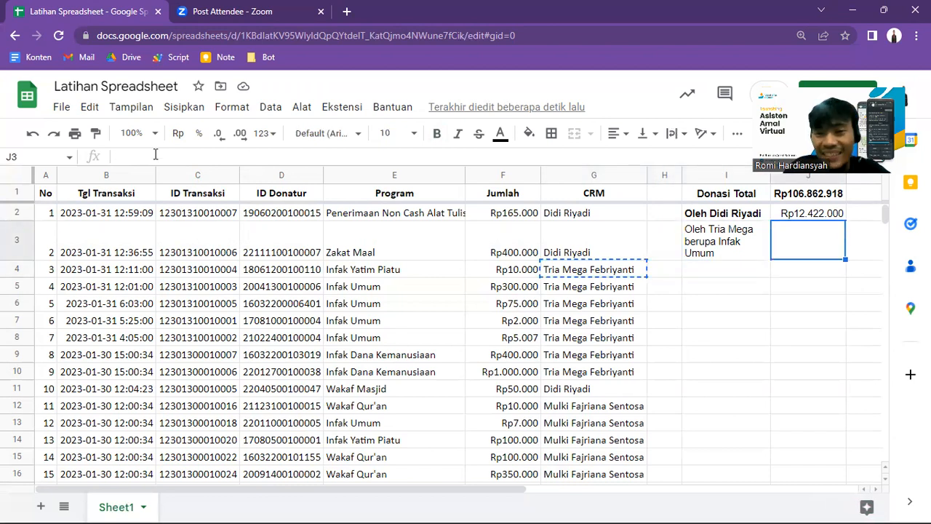
{"action": "type", "text": "=sumif"}
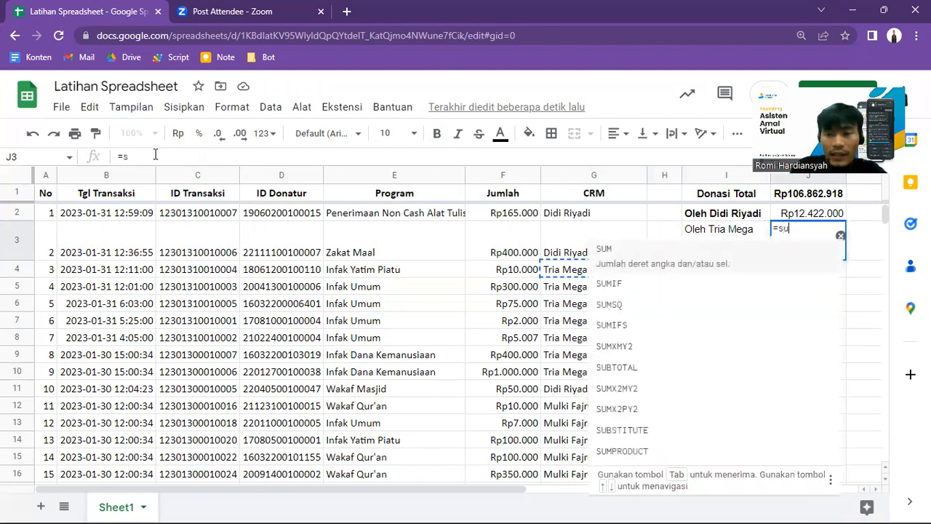
{"action": "key", "text": "Down"}
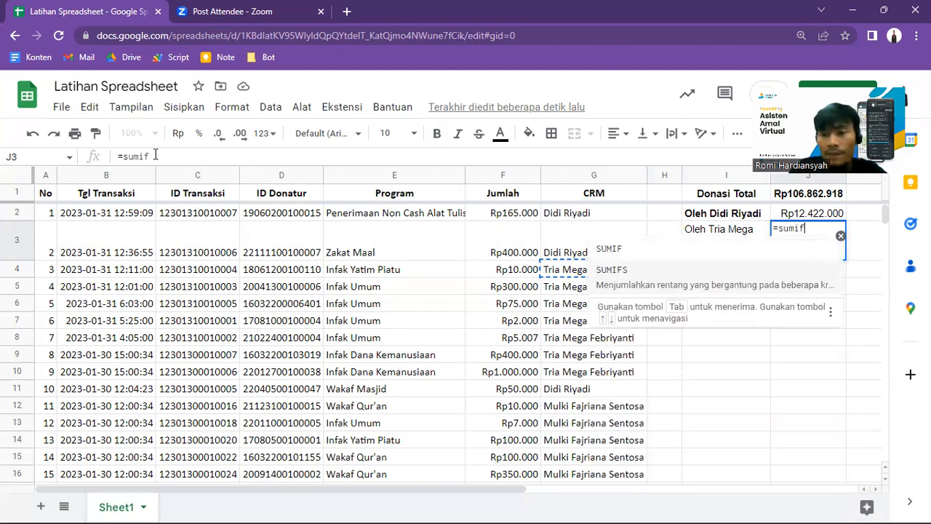
{"action": "key", "text": "Tab"}
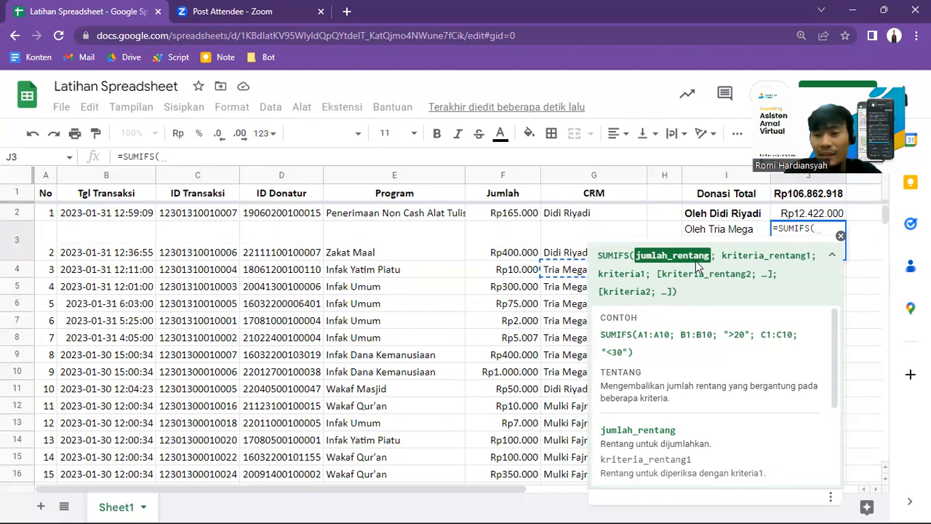
{"action": "left_click", "coordinate": [502, 176]}
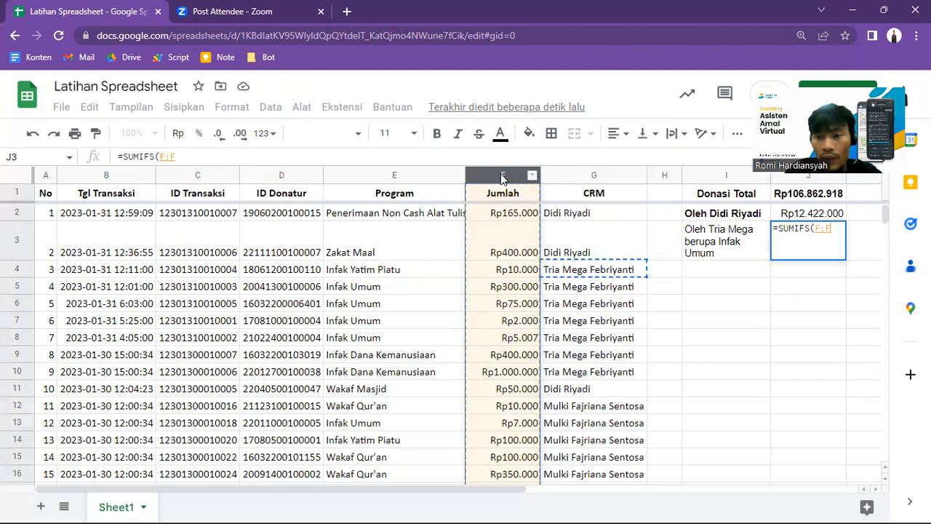
{"action": "type", "text": ";"}
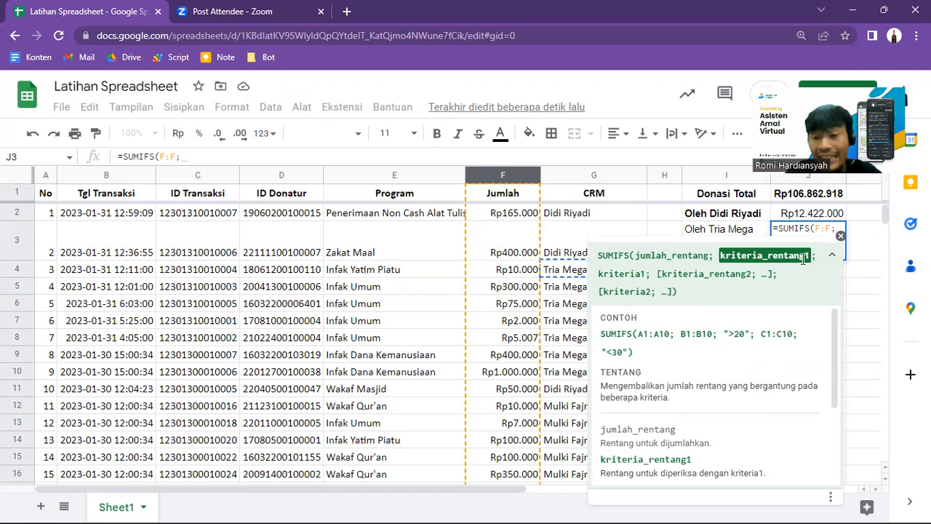
Step: Add the CRM column G:G as the first criteria range, with the copied CRM name in quotes as its criterion
{"action": "left_click", "coordinate": [598, 179]}
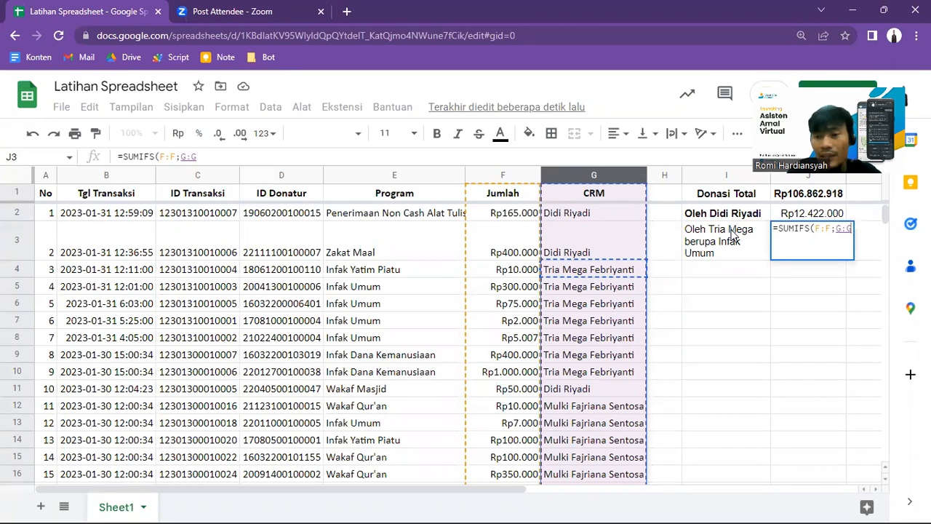
{"action": "type", "text": ";\""}
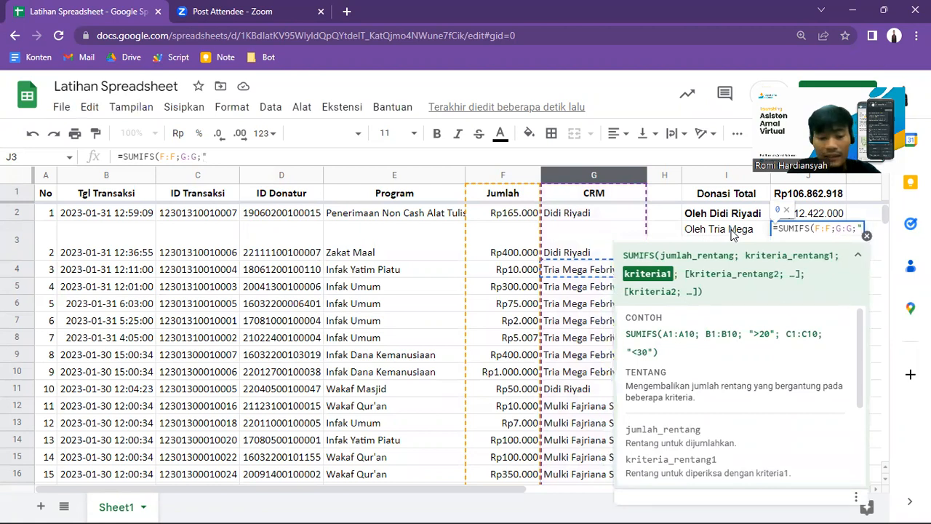
{"action": "key", "text": "ctrl+v"}
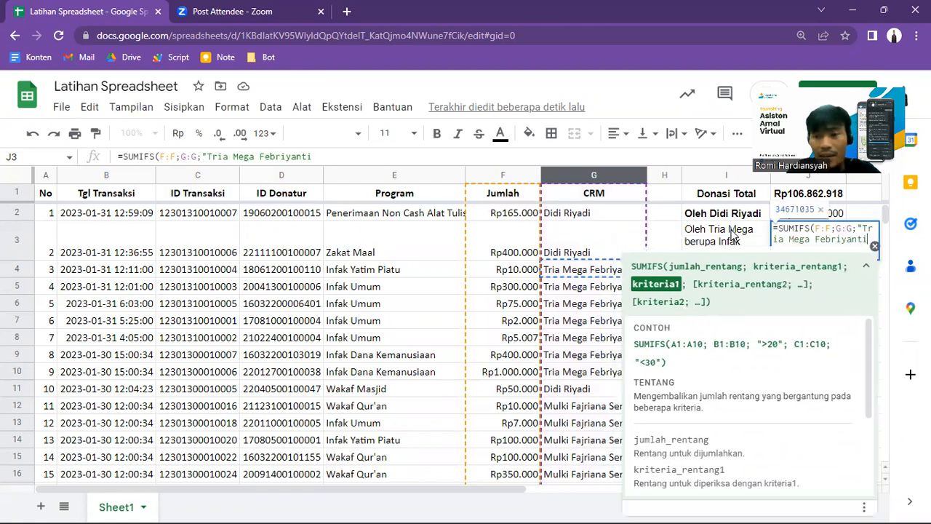
{"action": "type", "text": "\""}
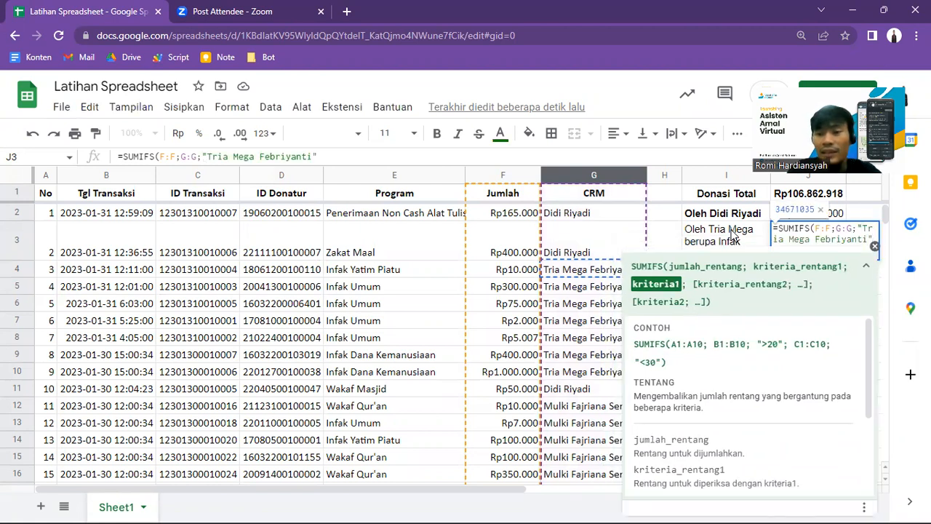
Step: Add the Program column E:E as the second criteria range with the criterion "Infak Umum", and complete the SUMIFS formula
{"action": "left_click", "coordinate": [327, 156]}
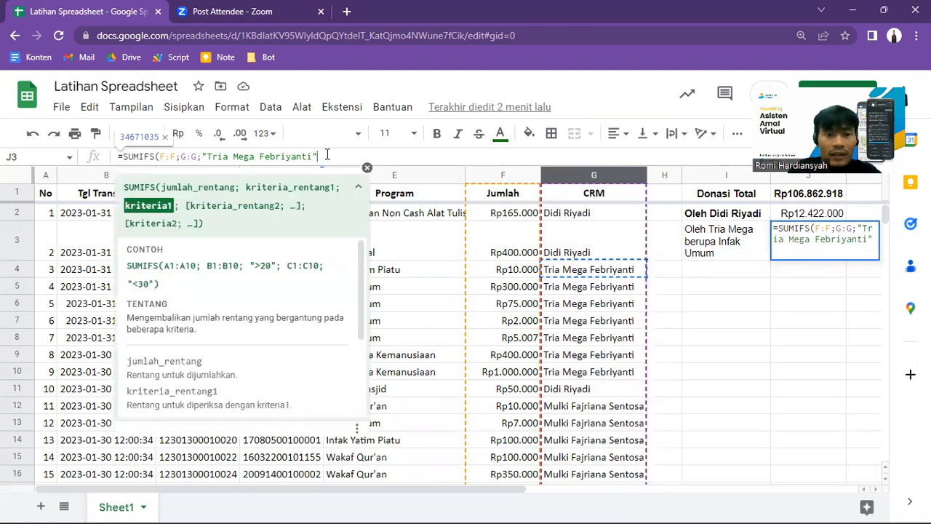
{"action": "type", "text": ";"}
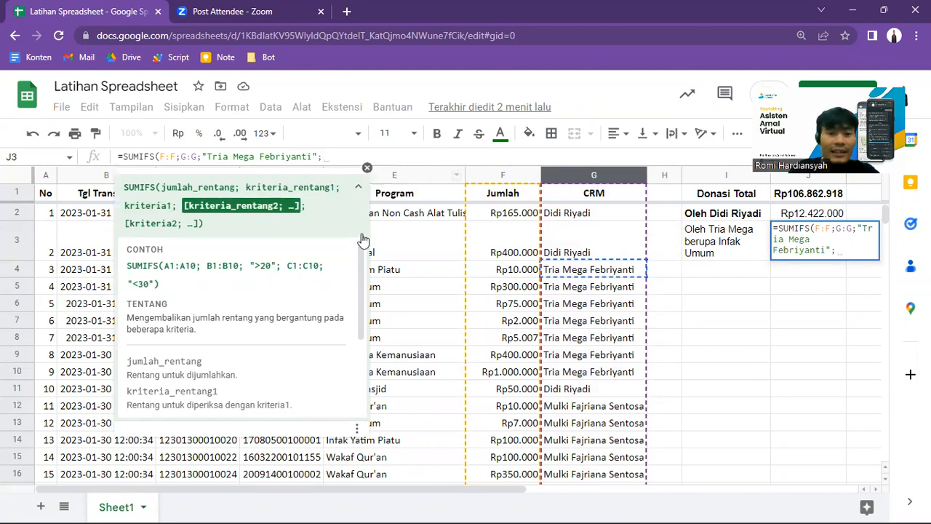
{"action": "left_click", "coordinate": [360, 190]}
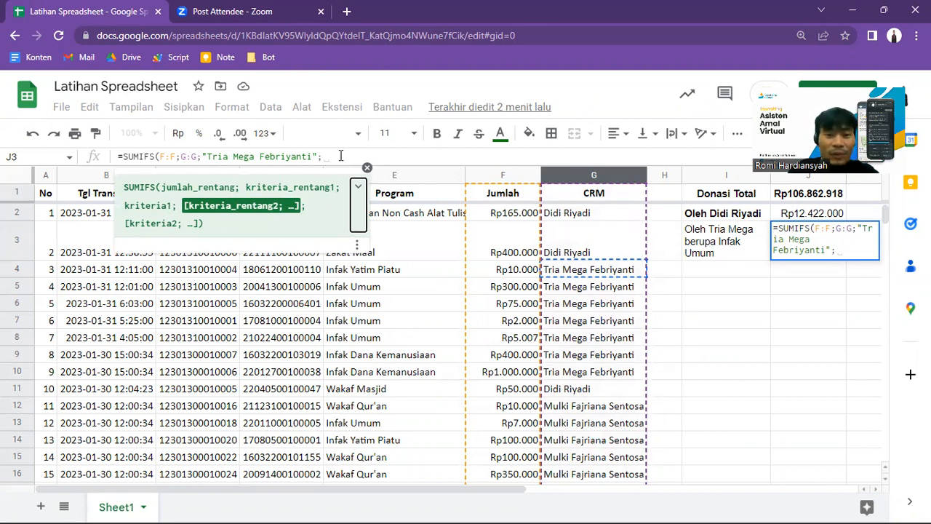
{"action": "left_click", "coordinate": [341, 156]}
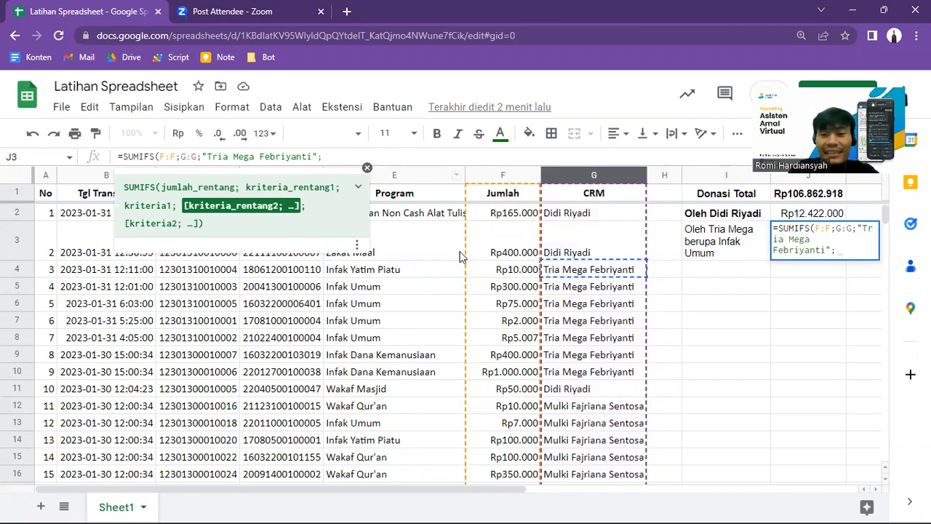
{"action": "left_click", "coordinate": [408, 179]}
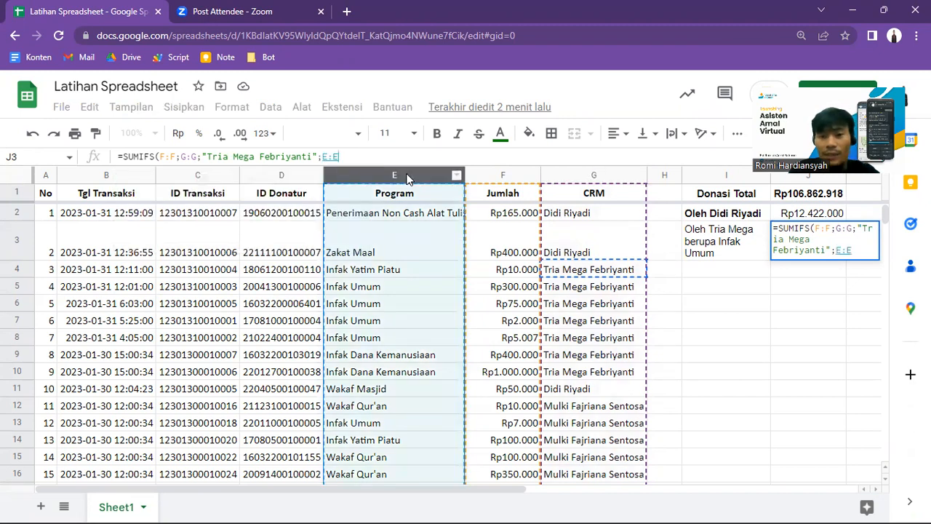
{"action": "type", "text": ";"}
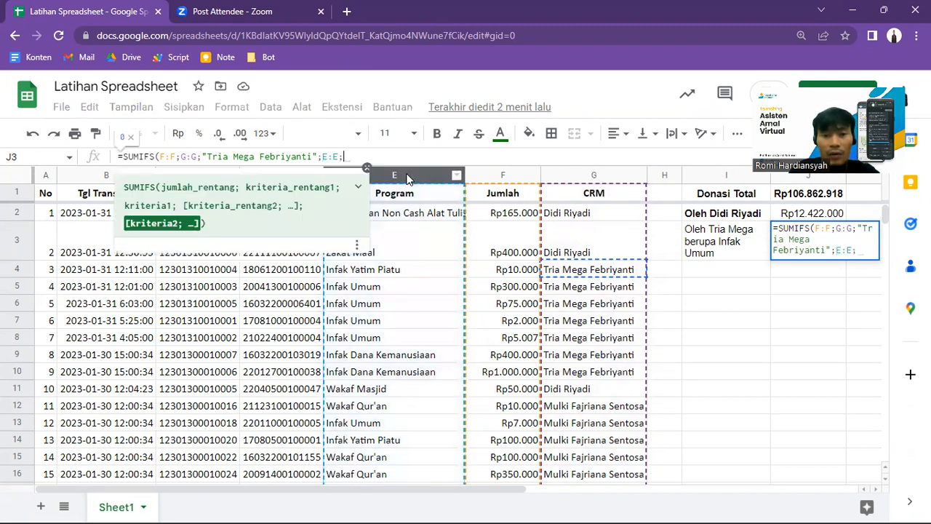
{"action": "type", "text": "\""}
{"action": "type", "text": "I"}
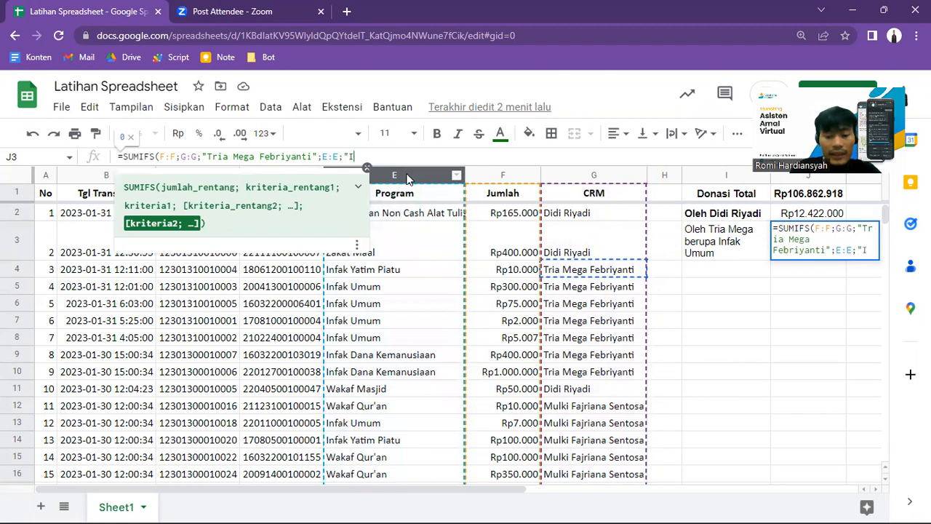
{"action": "type", "text": "nfak Umum\")"}
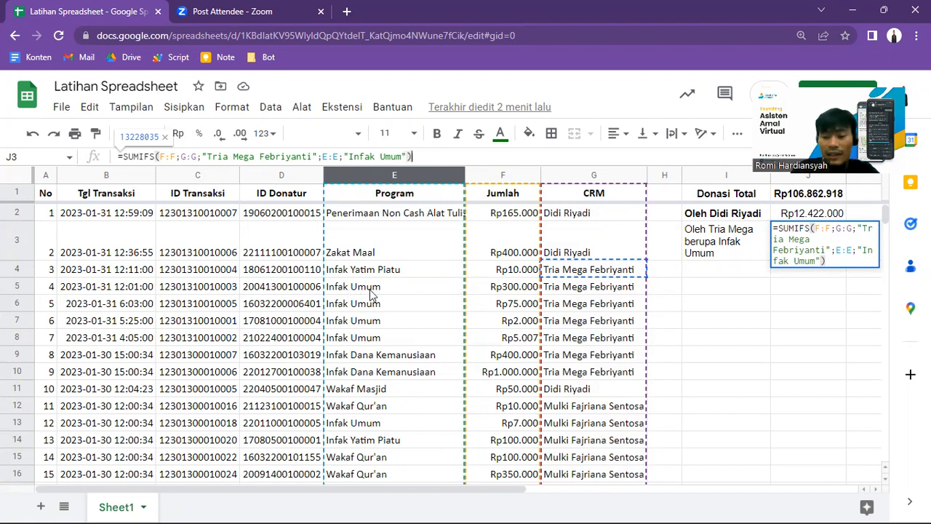
{"action": "key", "text": "Return"}
Step: Format the SUMIFS total in J3 as rounded currency (Mata uang dibulatkan)
{"action": "key", "text": "Up"}
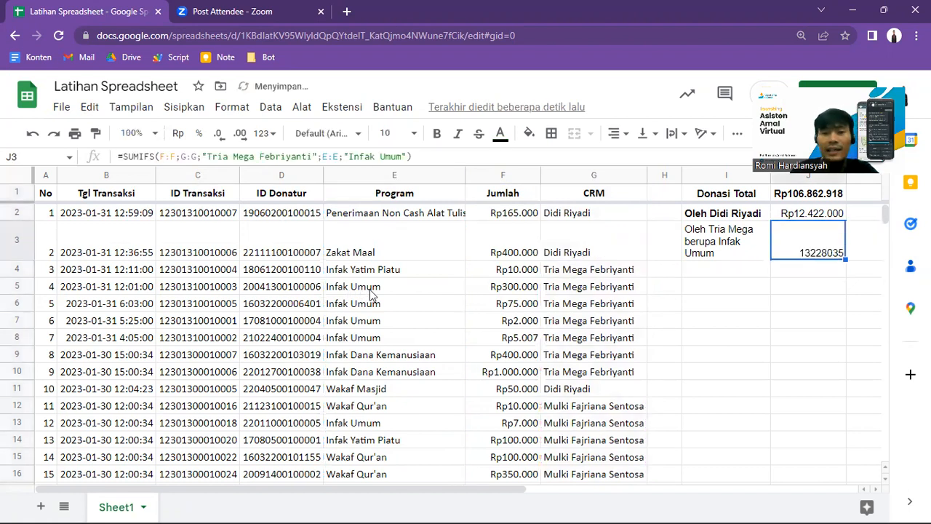
{"action": "left_click", "coordinate": [263, 133]}
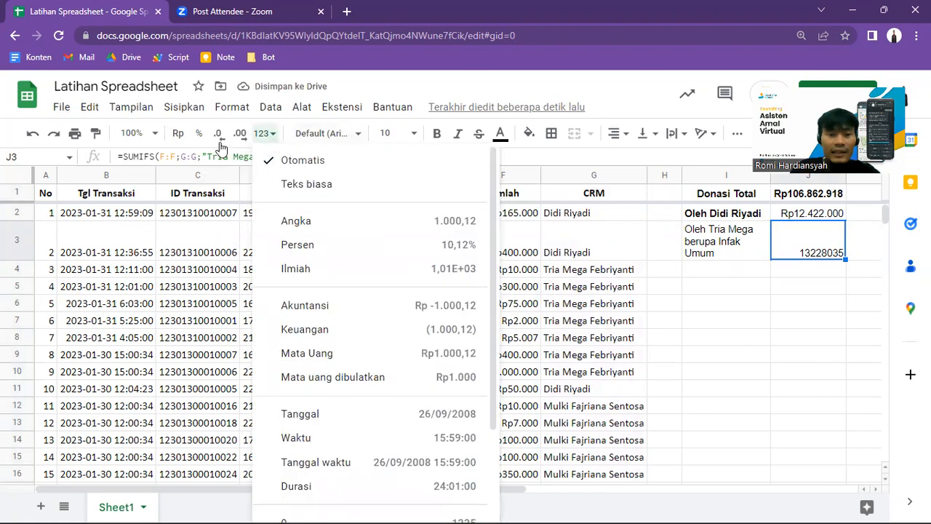
{"action": "left_click", "coordinate": [391, 376]}
Step: Compare the SUMIFS formula in J3 with the SUMIF formula in J2, and read their labels in I3 and I2
{"action": "left_click", "coordinate": [737, 247]}
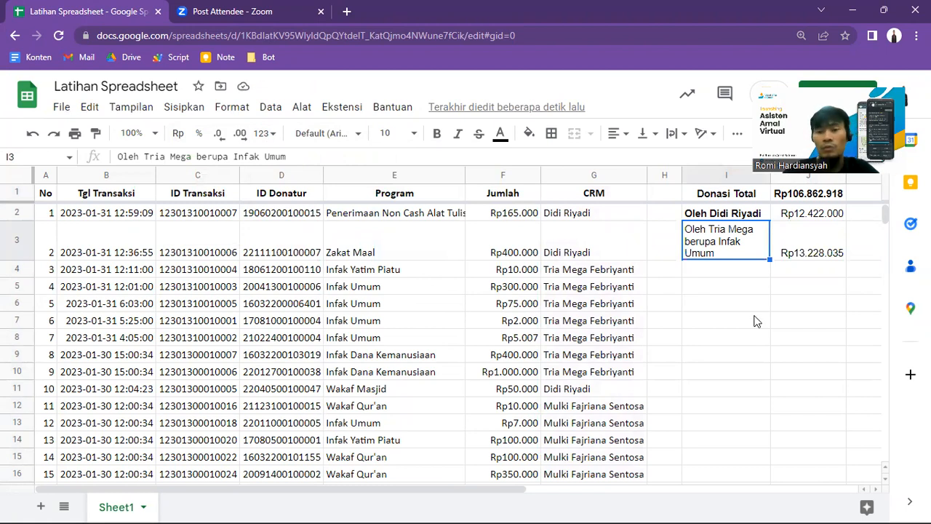
{"action": "key", "text": "Right"}
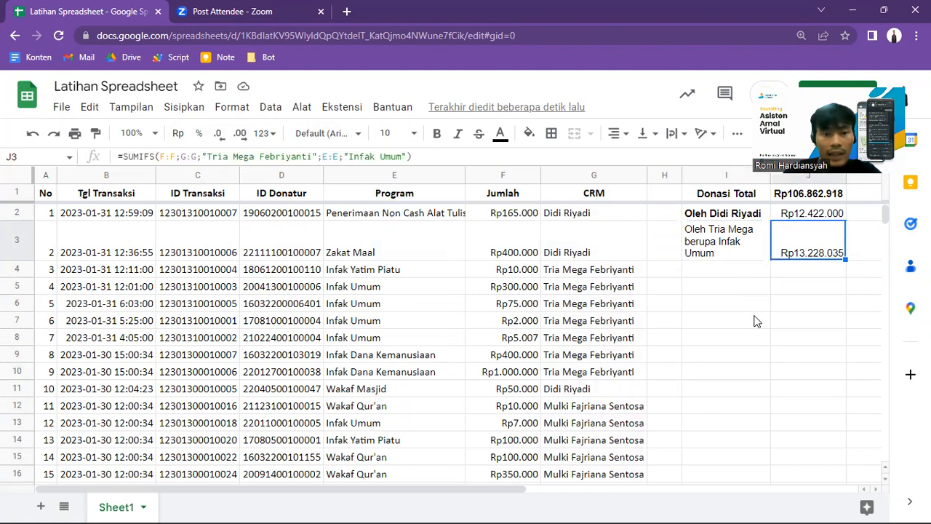
{"action": "key", "text": "Up"}
{"action": "key", "text": "Up"}
{"action": "key", "text": "Down"}
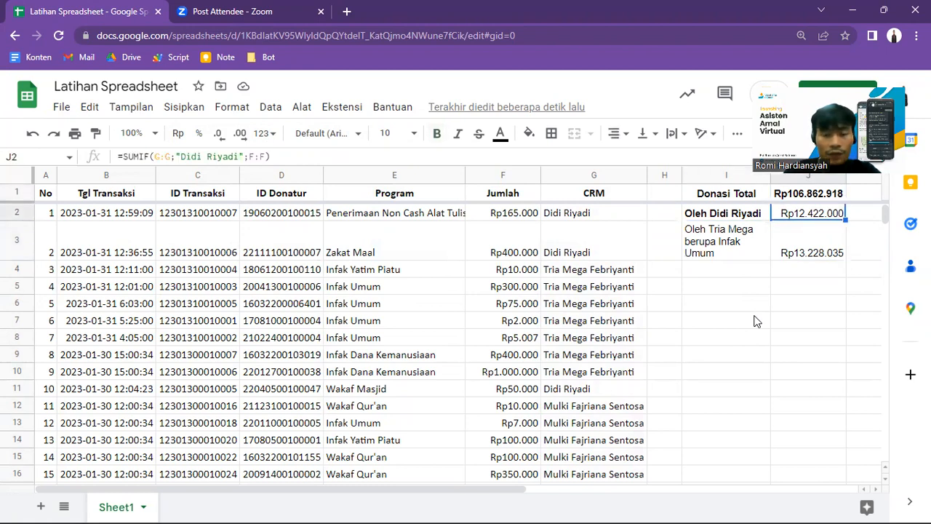
{"action": "key", "text": "Down"}
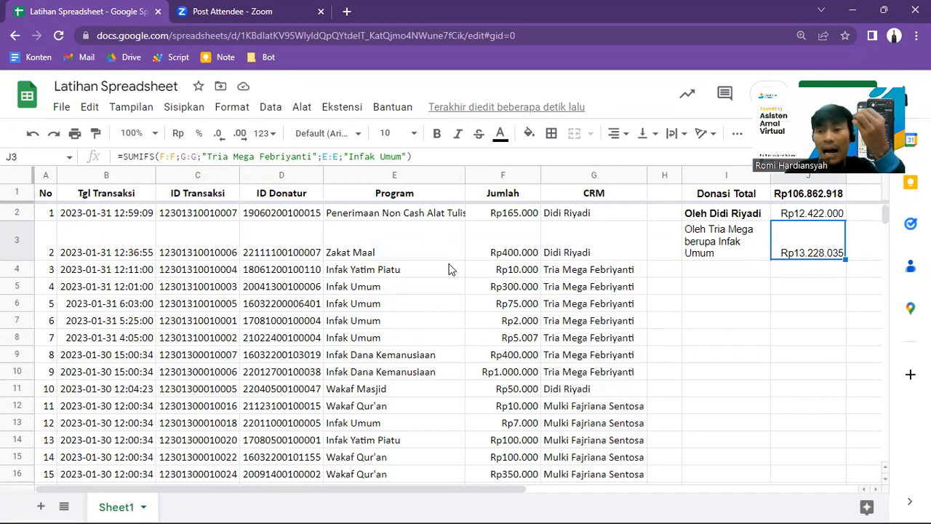
{"action": "key", "text": "Left"}
{"action": "key", "text": "Down"}
{"action": "key", "text": "Up"}
{"action": "key", "text": "Up"}
{"action": "key", "text": "Down"}
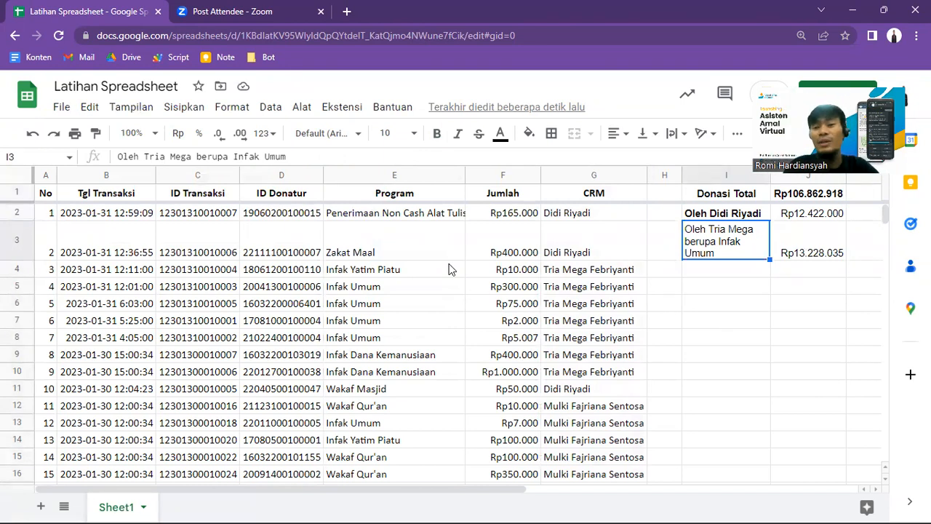
{"action": "key", "text": "Up"}
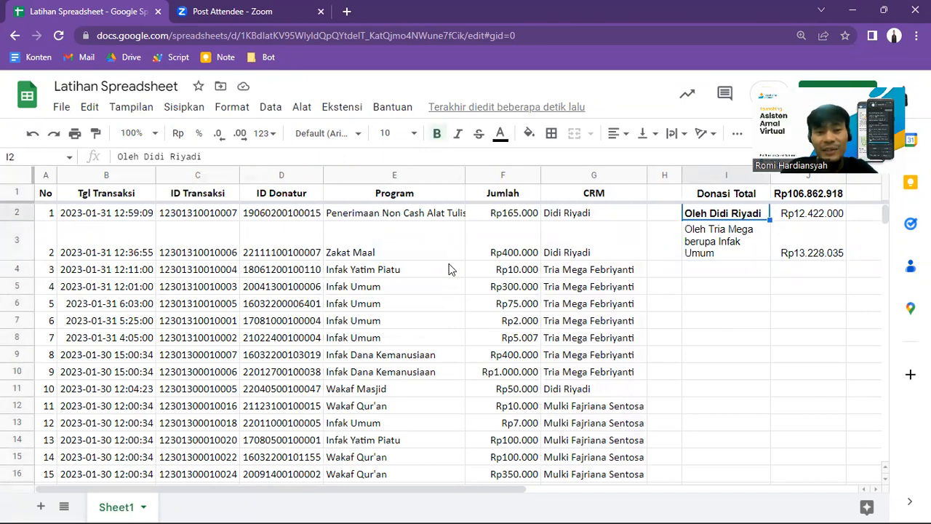
Step: Label I4 "Oleh", the first name of the CRM in I2, and "dengan nominal > 2000000"
{"action": "key", "text": "Down"}
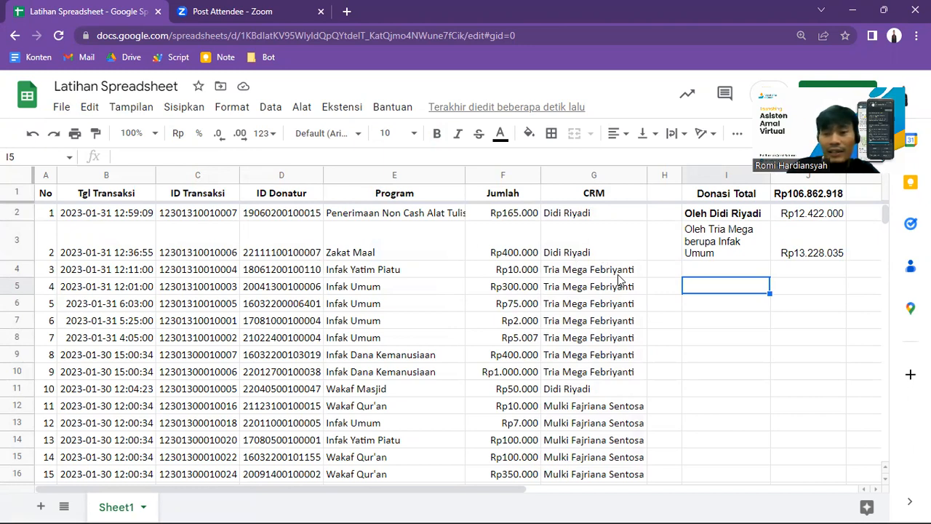
{"action": "type", "text": "Oleh"}
{"action": "key", "text": "BackSpace"}
{"action": "key", "text": "BackSpace"}
{"action": "key", "text": "BackSpace"}
{"action": "key", "text": "BackSpace"}
{"action": "key", "text": "Return"}
{"action": "key", "text": "Up"}
{"action": "key", "text": "Up"}
{"action": "type", "text": "P"}
{"action": "key", "text": "BackSpace"}
{"action": "type", "text": "Oleh "}
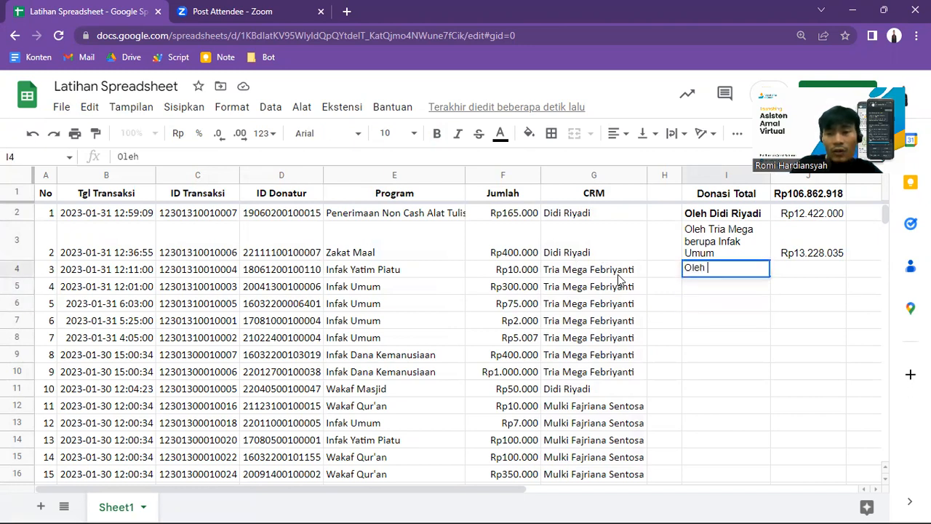
{"action": "type", "text": "Didi "}
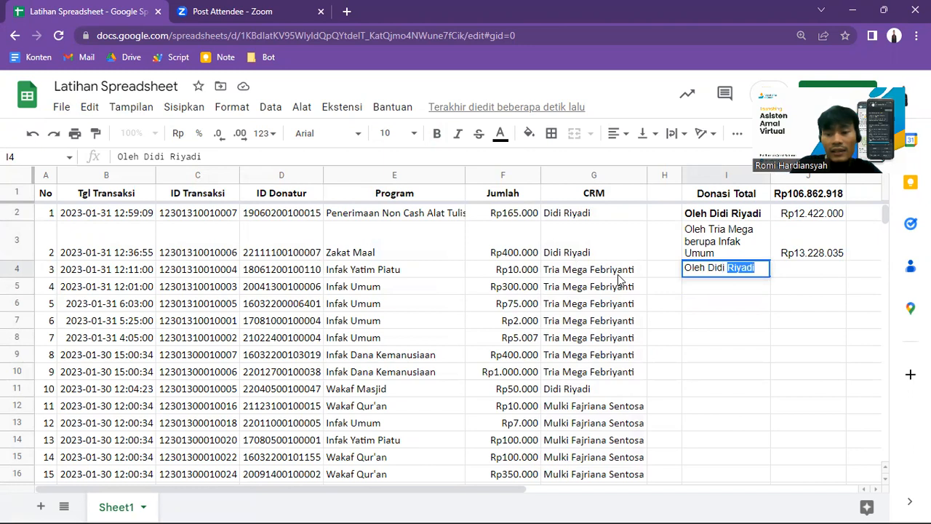
{"action": "type", "text": "dengan nomin"}
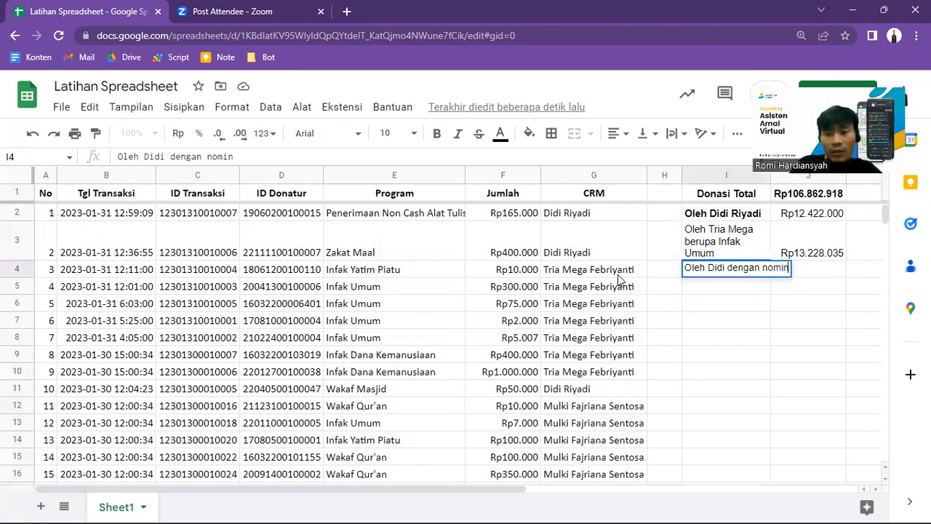
{"action": "type", "text": "al > 2000000"}
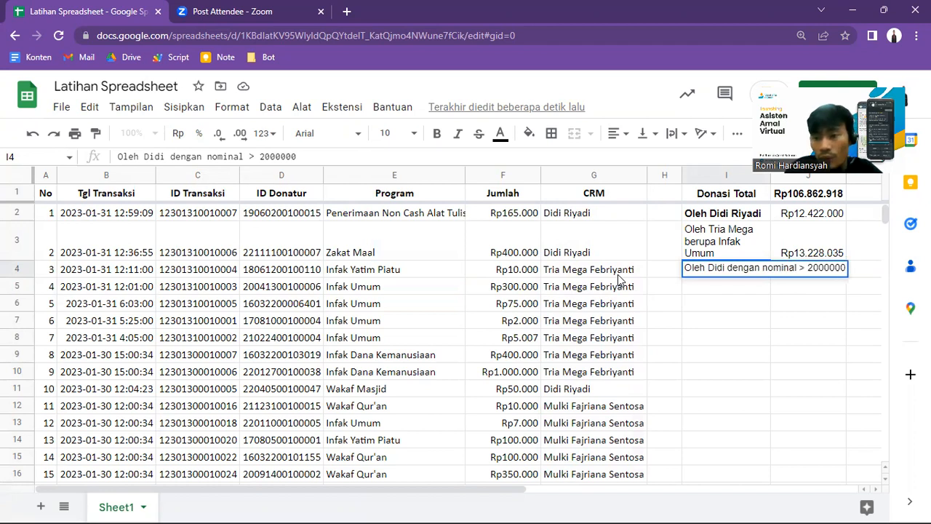
{"action": "key", "text": "Left"}
{"action": "key", "text": "Left"}
{"action": "key", "text": "Left"}
{"action": "key", "text": "Left"}
{"action": "key", "text": "Right"}
{"action": "key", "text": "Right"}
{"action": "key", "text": "Right"}
{"action": "key", "text": "Right"}
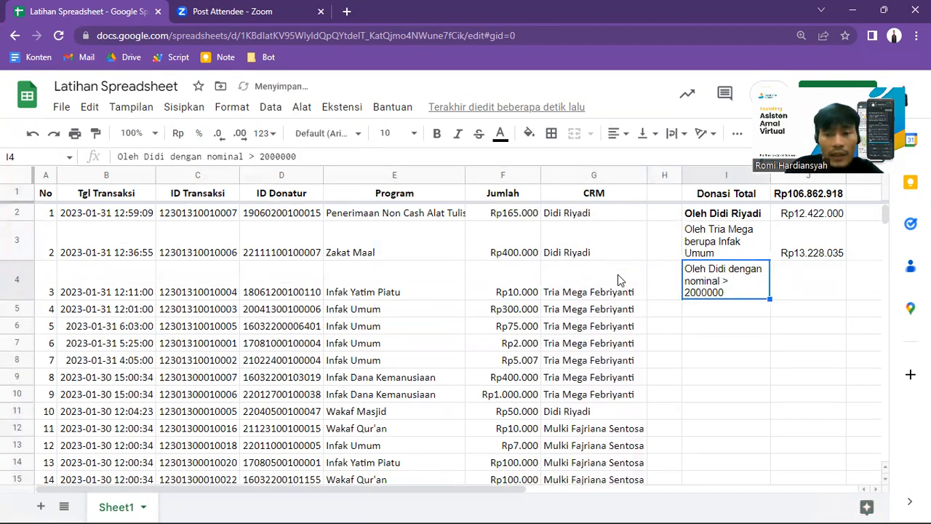
Step: Change the amount in the I4 label to "Rp 200.000"
{"action": "left_click", "coordinate": [260, 156]}
{"action": "type", "text": "Rp"}
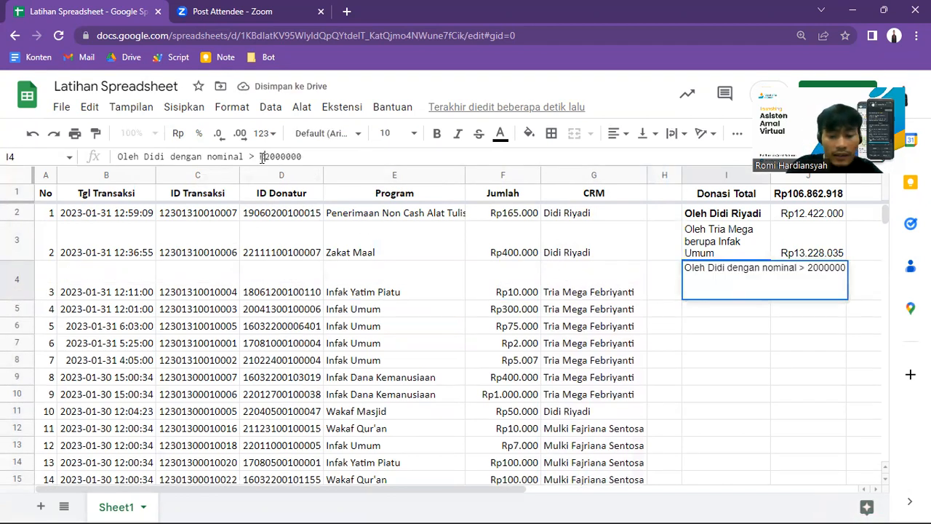
{"action": "key", "text": "Right"}
{"action": "key", "text": "Right"}
{"action": "key", "text": "Right"}
{"action": "type", "text": "."}
{"action": "key", "text": "End"}
{"action": "key", "text": "BackSpace"}
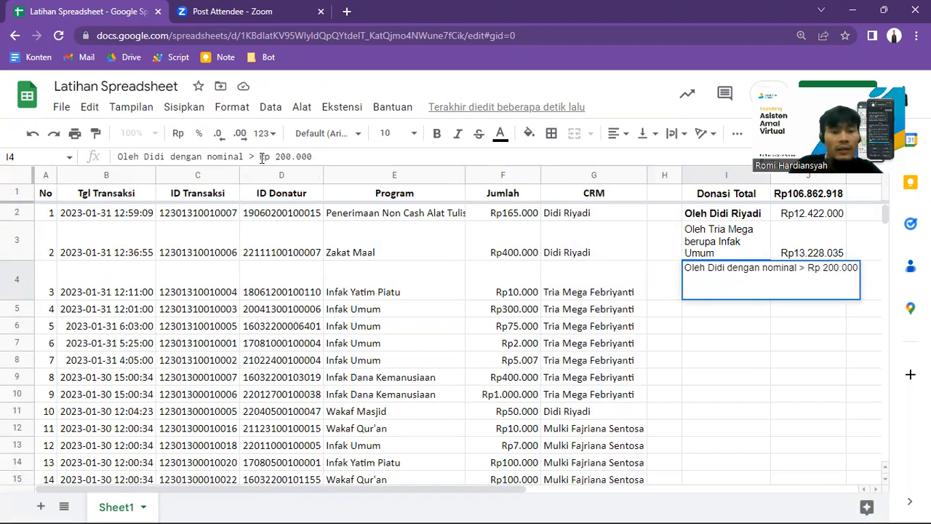
{"action": "key", "text": "Return"}
Step: Reword the label in I2 to begin with "Donasi oleh" before the CRM's name
{"action": "key", "text": "Up"}
{"action": "key", "text": "Up"}
{"action": "key", "text": "Up"}
{"action": "key", "text": "Down"}
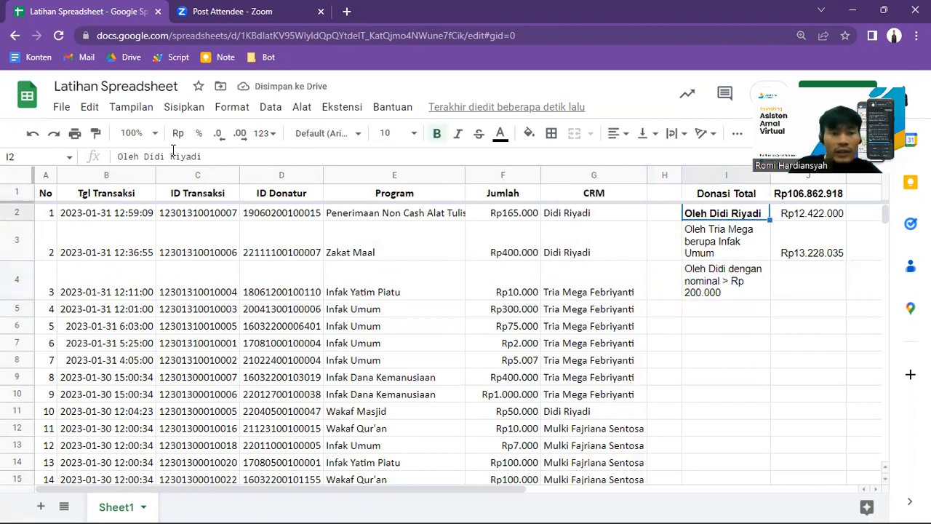
{"action": "left_click", "coordinate": [119, 157]}
{"action": "type", "text": "Donasi o"}
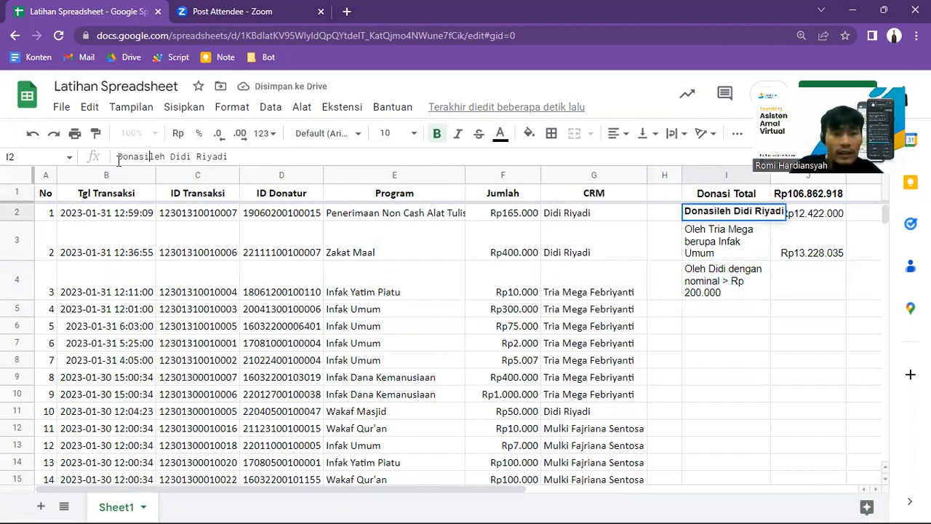
{"action": "key", "text": "Return"}
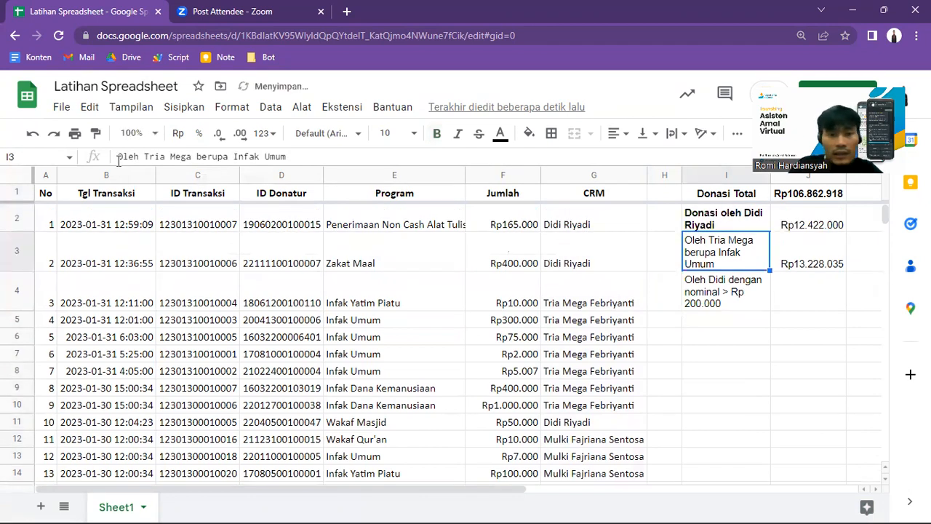
Step: Reword the Infak Umum label in I3 to begin with "Donasi oleh"
{"action": "left_click", "coordinate": [118, 157]}
{"action": "left_click_drag", "start_coordinate": [117, 157], "coordinate": [125, 158]}
{"action": "type", "text": "Donasi o"}
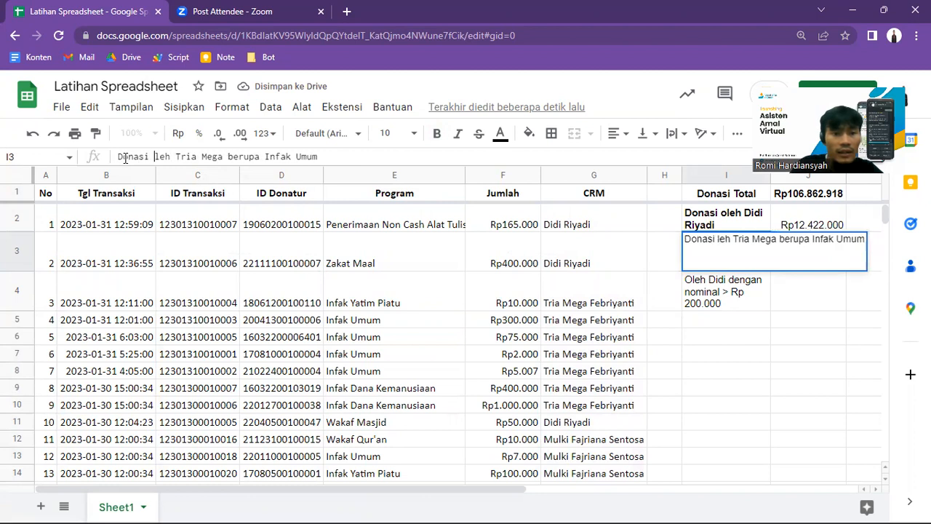
{"action": "key", "text": "Return"}
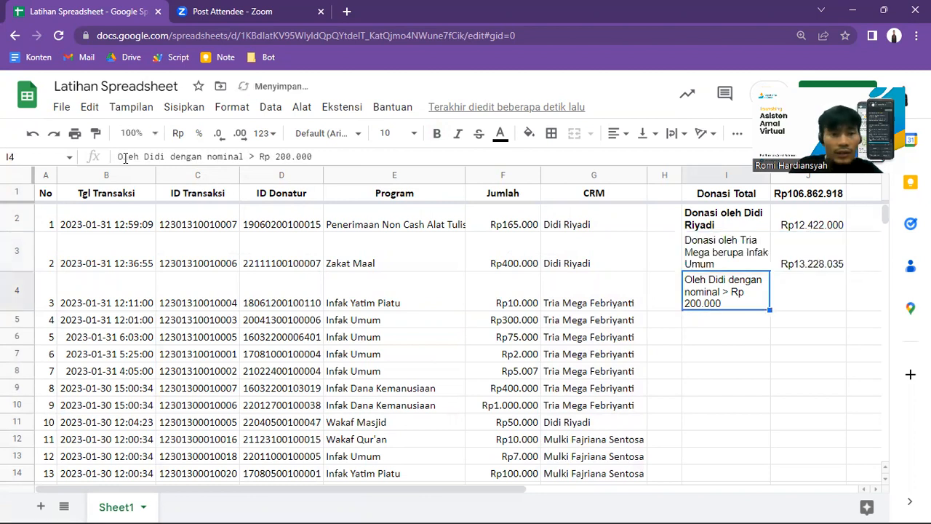
Step: Reword the minimum-nominal label in I4 to begin with "Donasi oleh"
{"action": "left_click", "coordinate": [125, 156]}
{"action": "key", "text": "BackSpace"}
{"action": "type", "text": "Donasi o"}
{"action": "key", "text": "Return"}
{"action": "key", "text": "Up"}
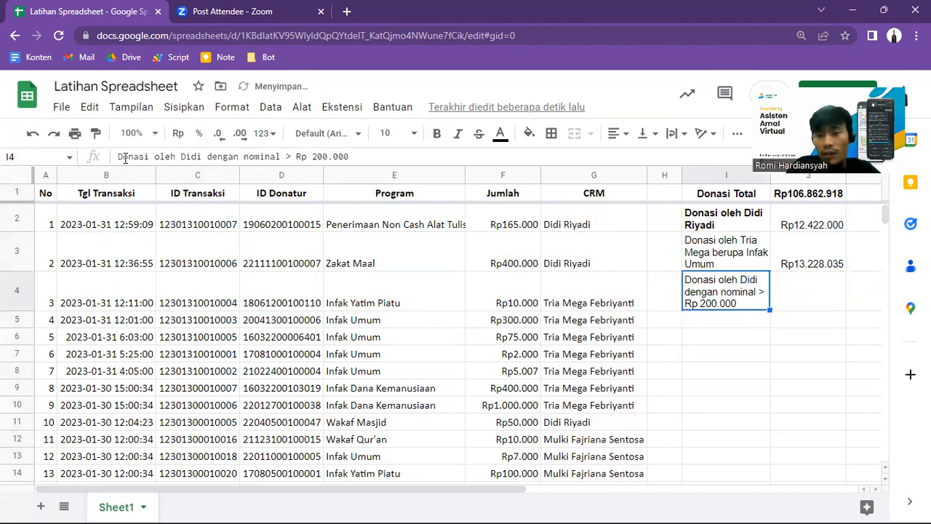
Step: Make all labels in column I bold and left-aligned
{"action": "key", "text": "Right"}
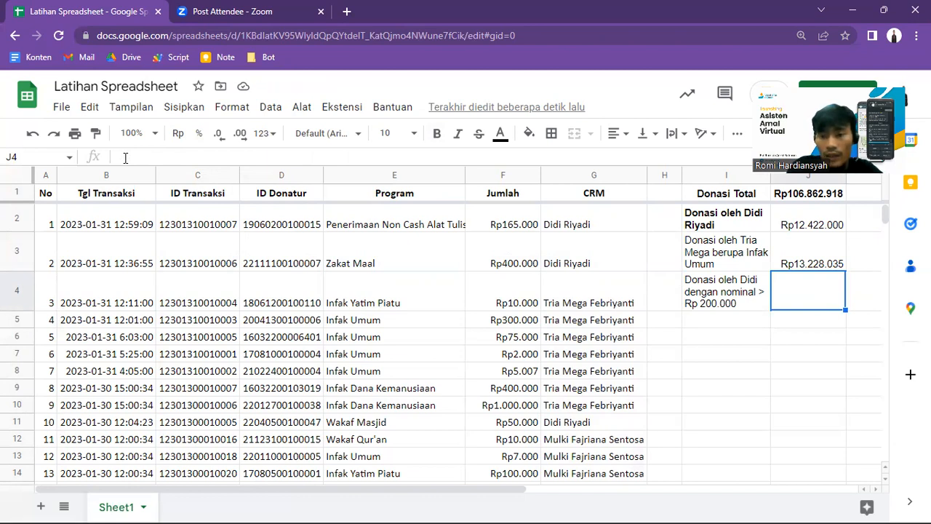
{"action": "left_click", "coordinate": [692, 173]}
{"action": "key", "text": "ctrl+b"}
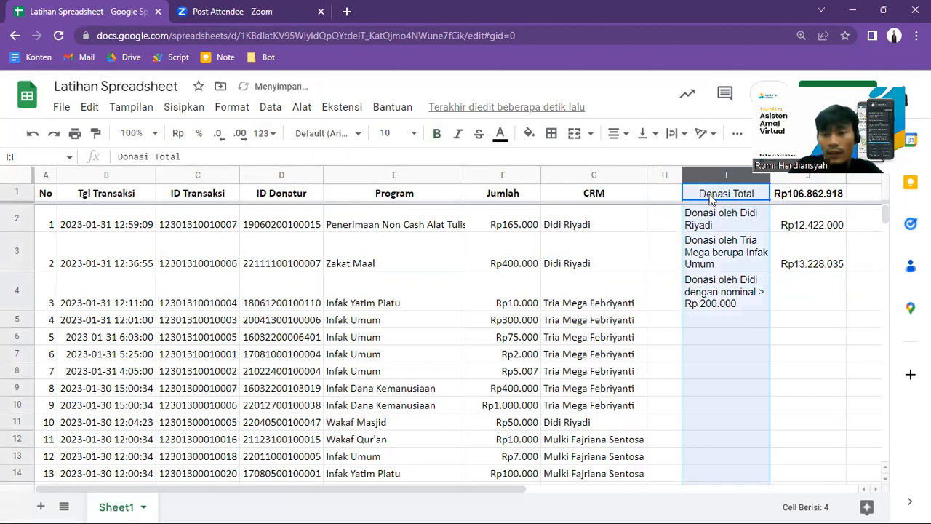
{"action": "key", "text": "ctrl+b"}
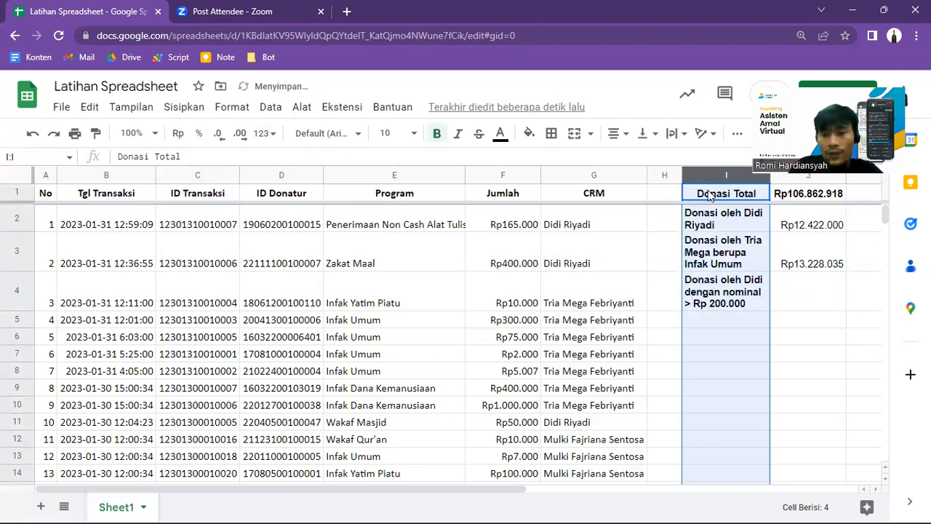
{"action": "left_click", "coordinate": [628, 145]}
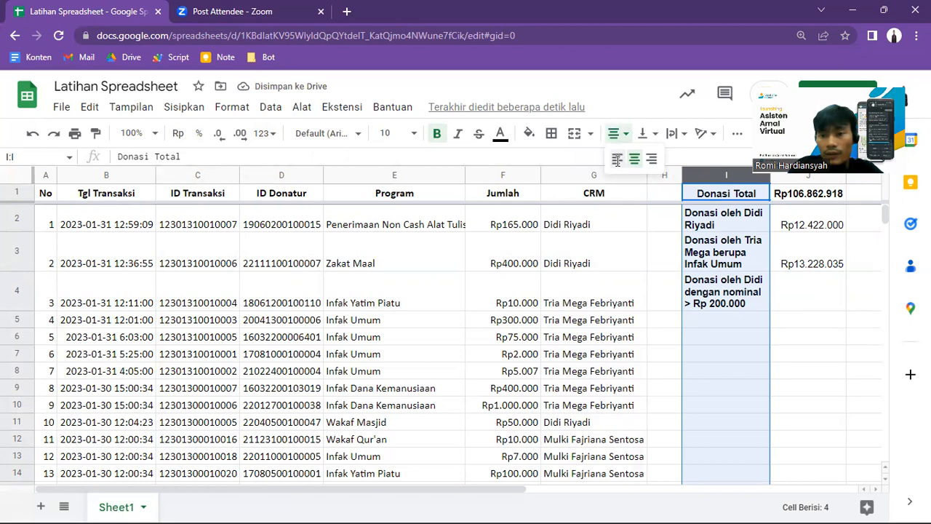
{"action": "left_click", "coordinate": [618, 166]}
Step: Start a SUMIFS formula in J4 with the Jumlah column F:F as the sum range
{"action": "left_click", "coordinate": [790, 302]}
{"action": "type", "text": "=s"}
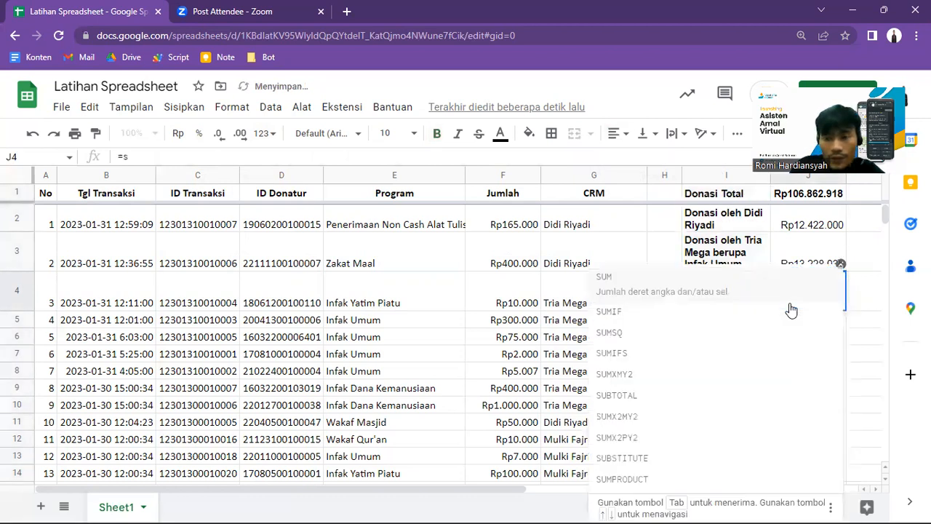
{"action": "type", "text": "umifs"}
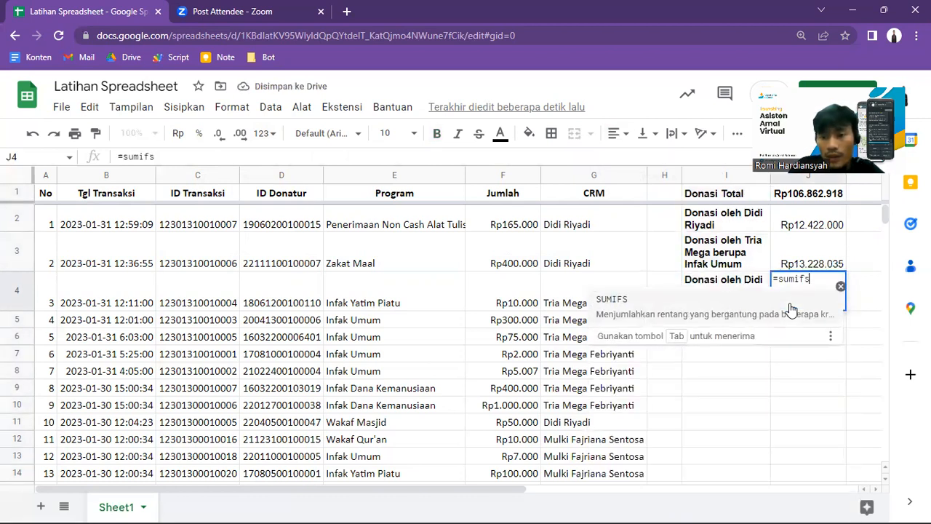
{"action": "key", "text": "Tab"}
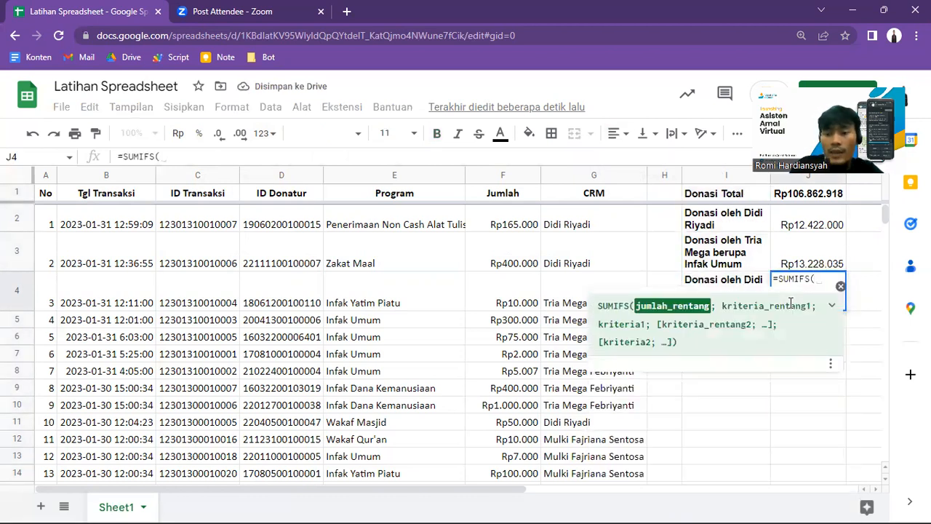
{"action": "left_click", "coordinate": [355, 155]}
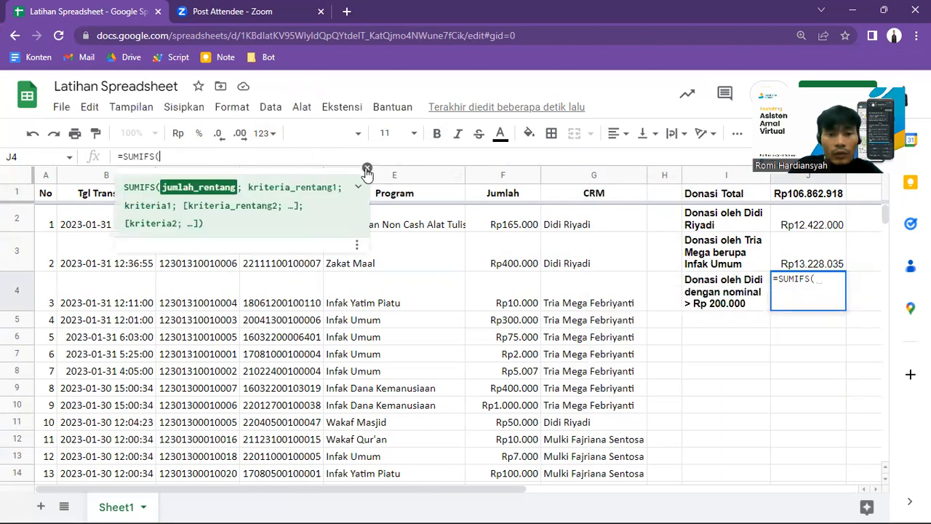
{"action": "left_click", "coordinate": [514, 179]}
{"action": "type", "text": ";"}
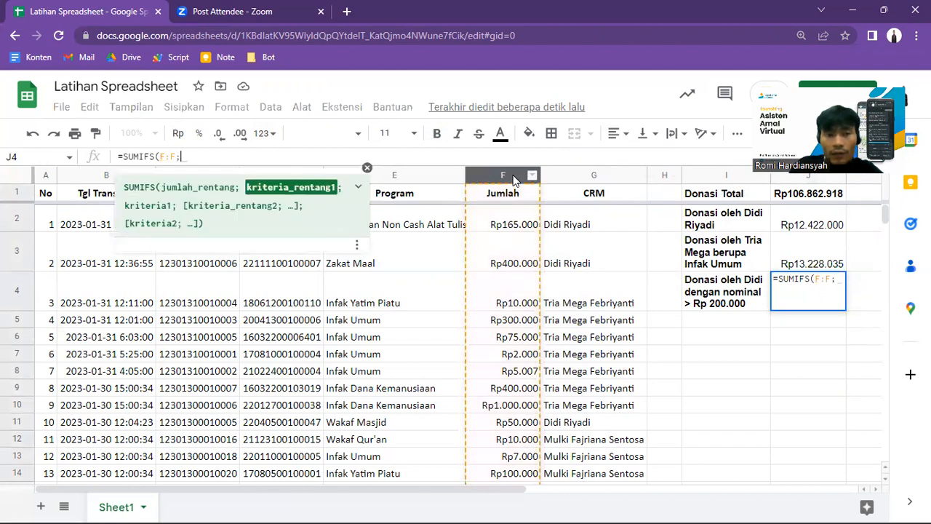
Step: Add the CRM column G:G as the first criteria range, with the full name of the CRM from I2 in quotes as its criterion
{"action": "left_click", "coordinate": [592, 180]}
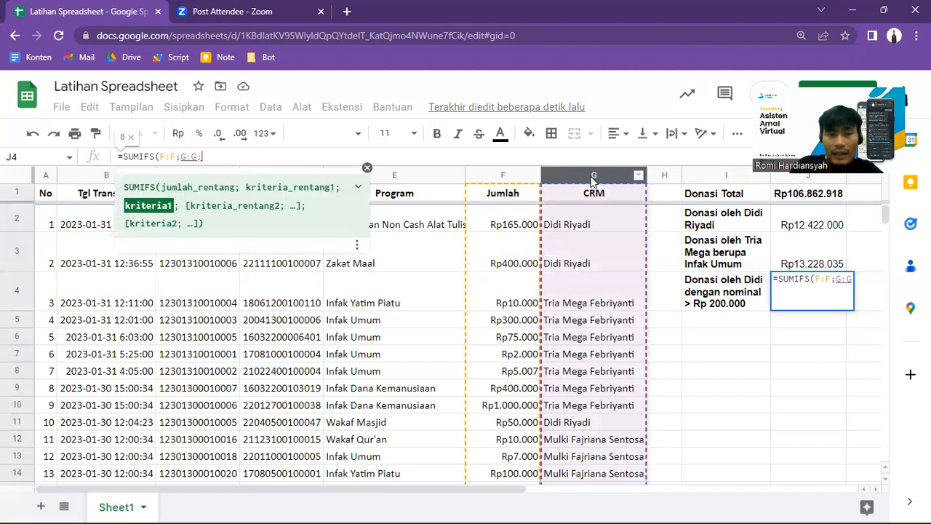
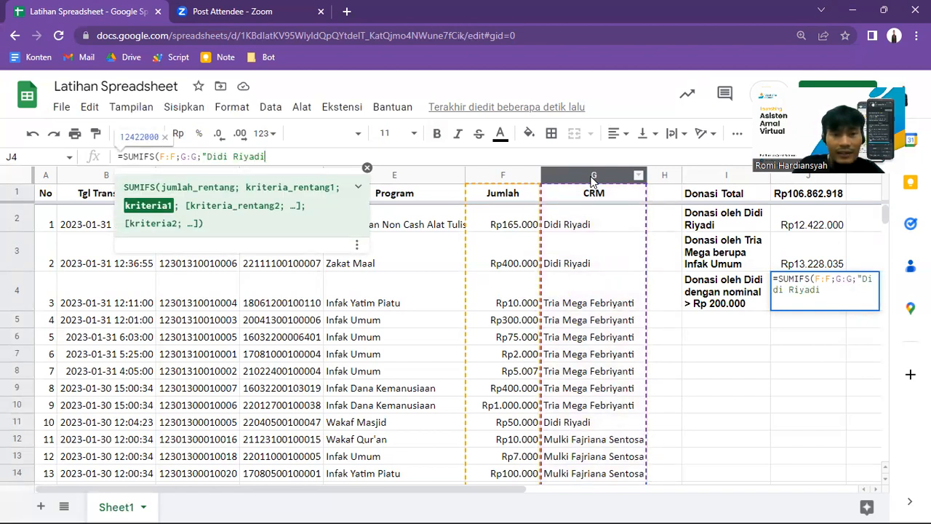
{"action": "type", "text": "\";"}
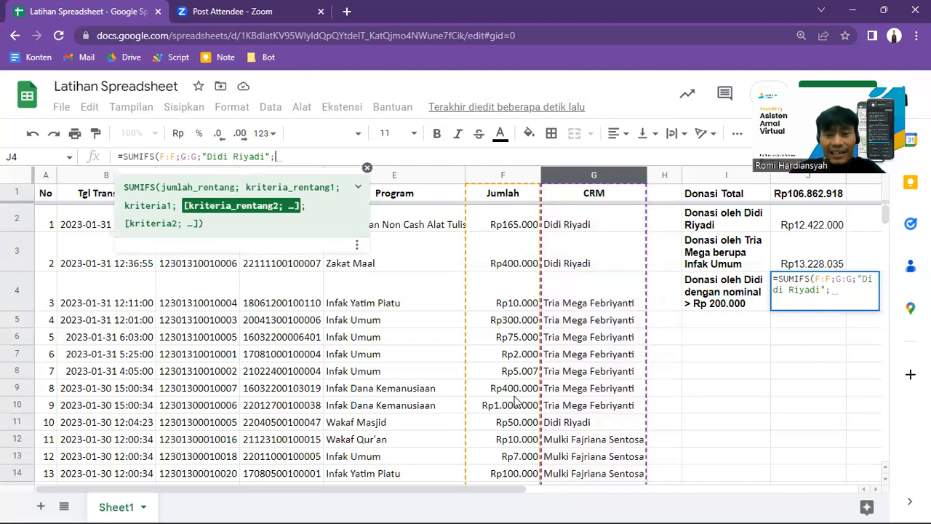
Step: Add the Jumlah column F:F as the second criteria range with the criterion ">200000", and complete the SUMIFS formula
{"action": "left_click", "coordinate": [505, 179]}
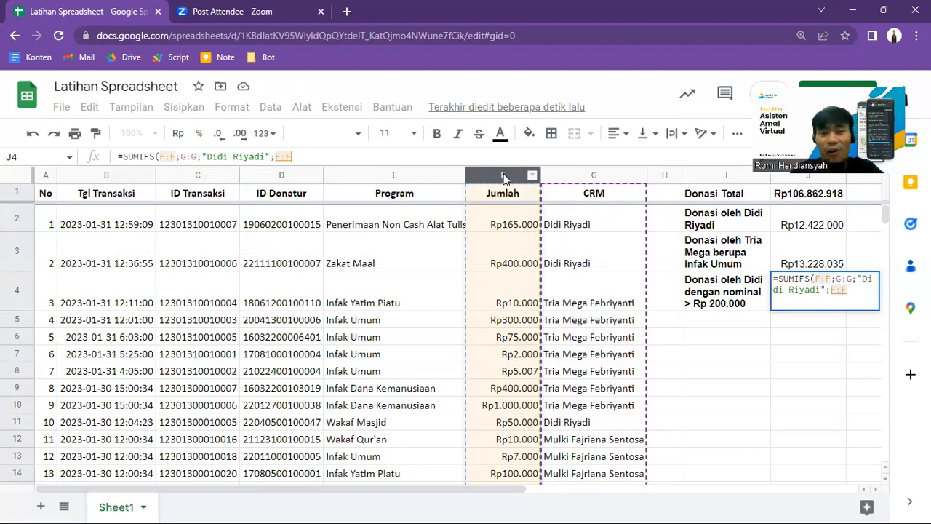
{"action": "type", "text": ";"}
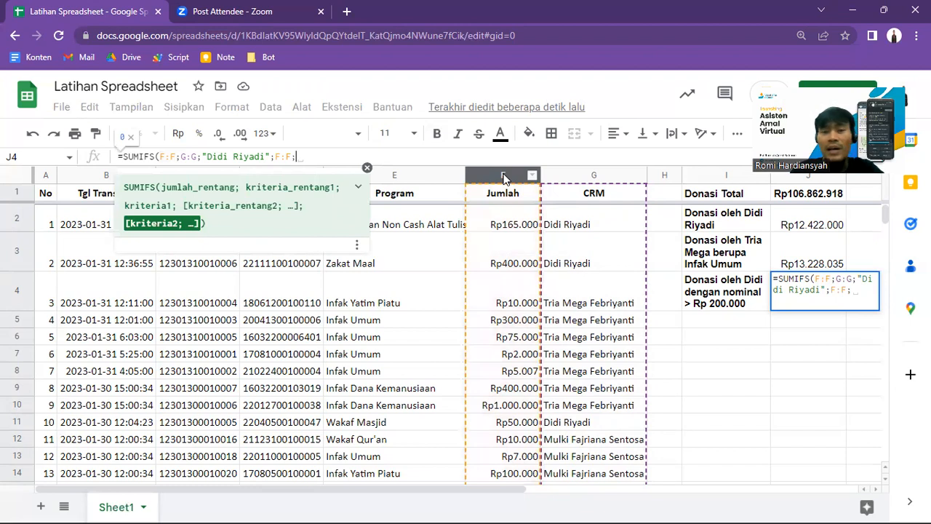
{"action": "type", "text": "\""}
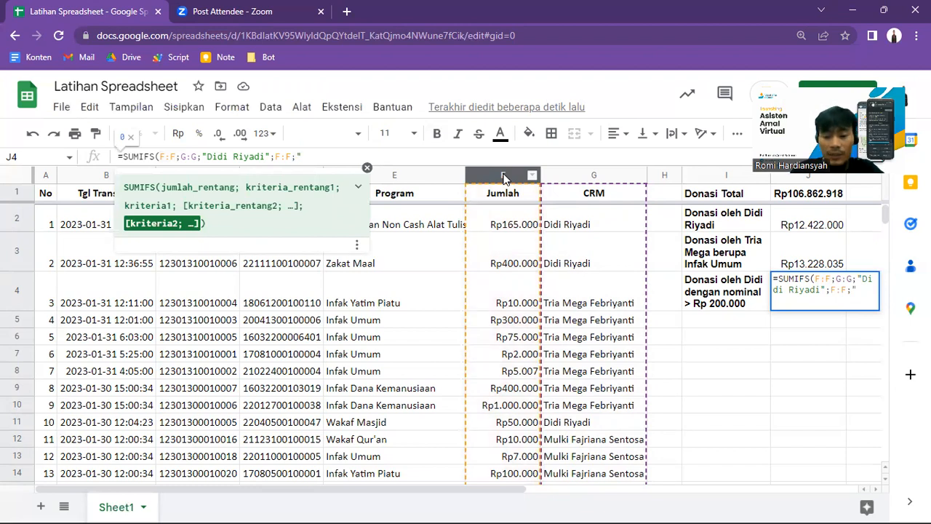
{"action": "type", "text": ">200000"}
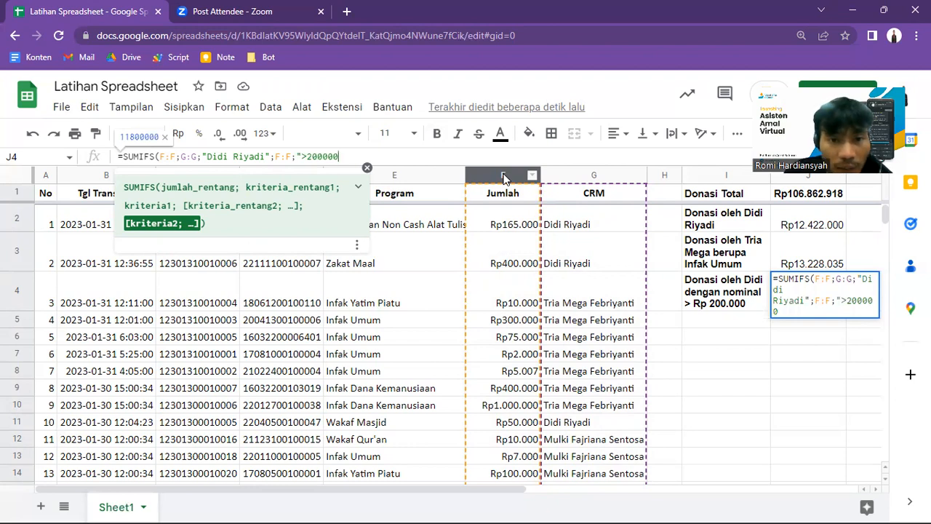
{"action": "type", "text": "\""}
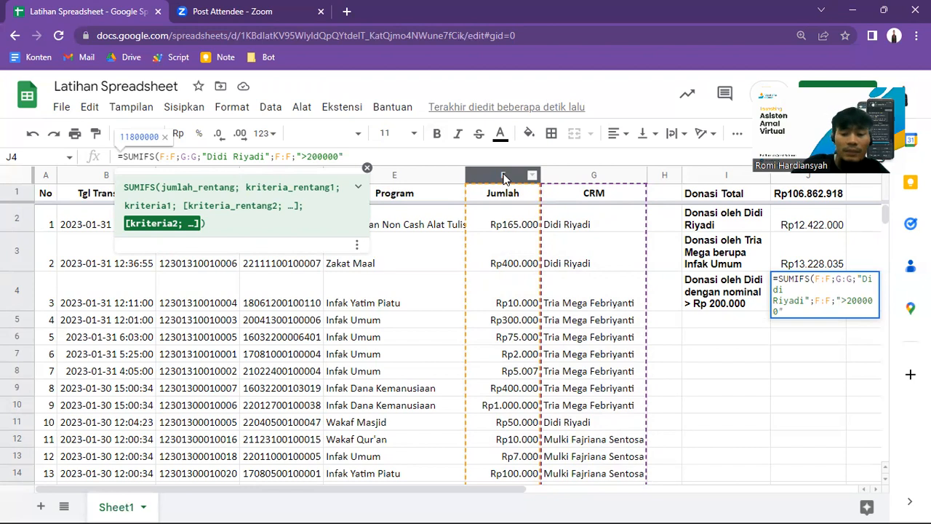
{"action": "type", "text": ")"}
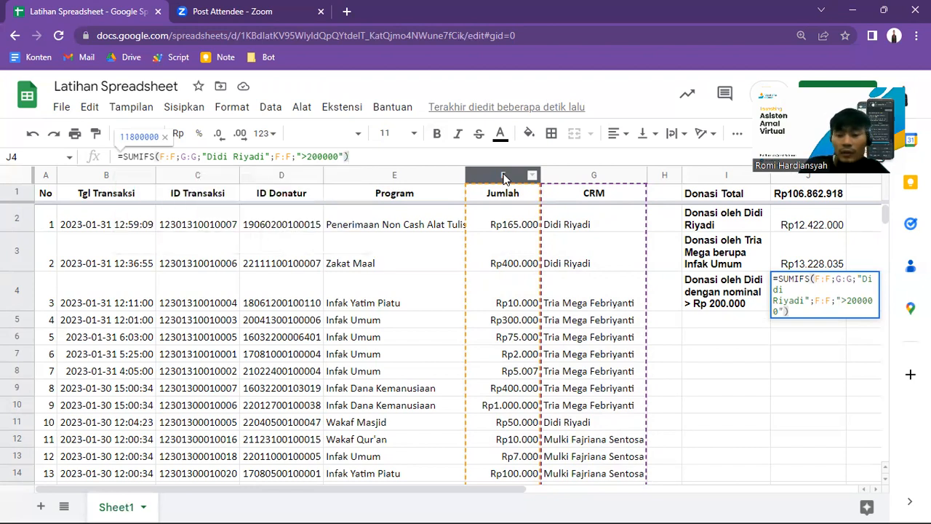
{"action": "key", "text": "Return"}
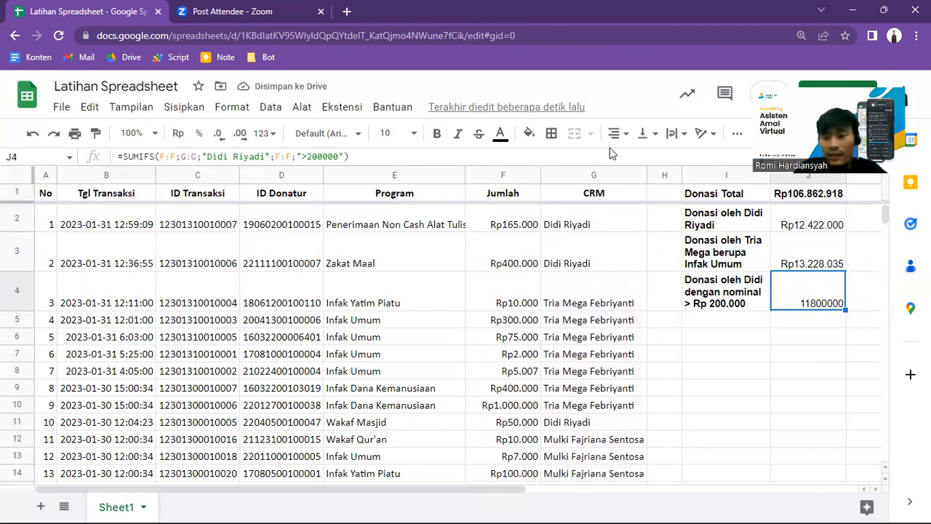
Step: Format the whole of column J as Rp currency with decimals
{"action": "left_click", "coordinate": [807, 175]}
{"action": "left_click", "coordinate": [264, 133]}
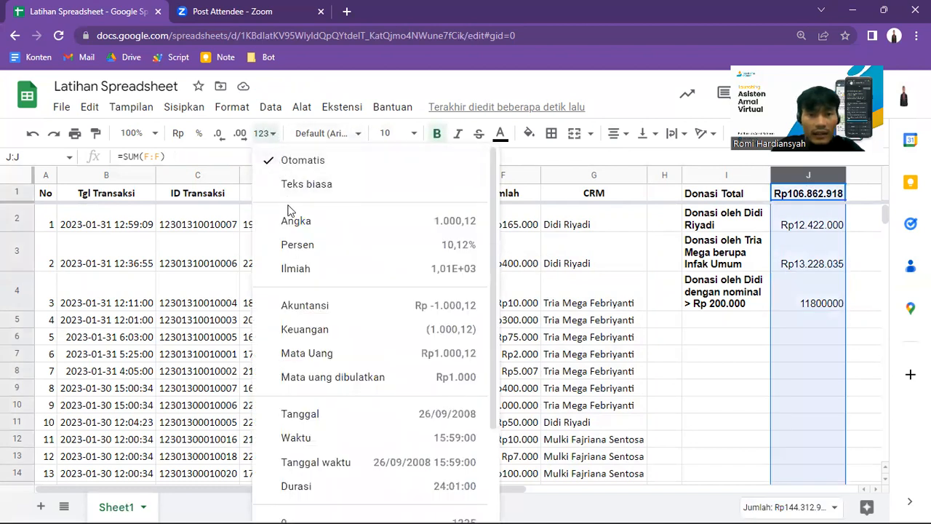
{"action": "left_click", "coordinate": [176, 137]}
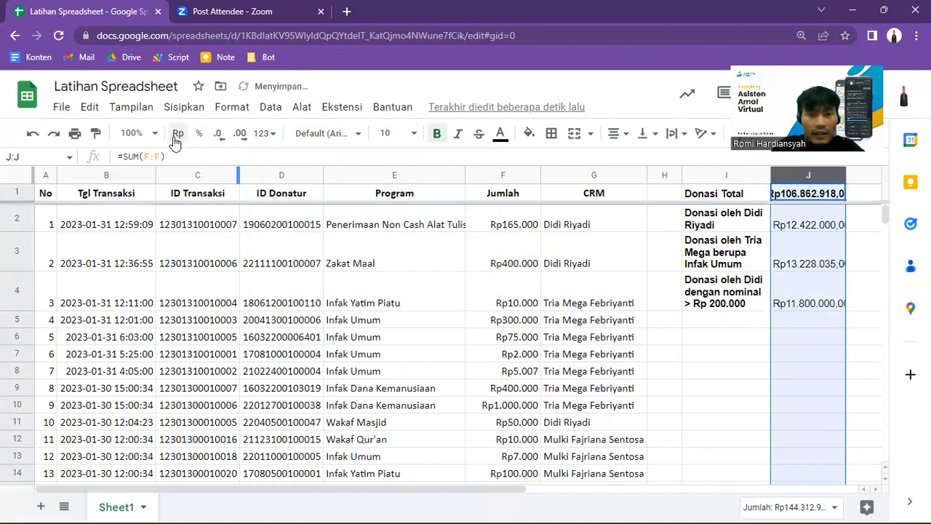
Step: Fit the width of column J to its contents and select the SUMIFS result in J4
{"action": "double_click", "coordinate": [844, 172]}
{"action": "left_click", "coordinate": [828, 294]}
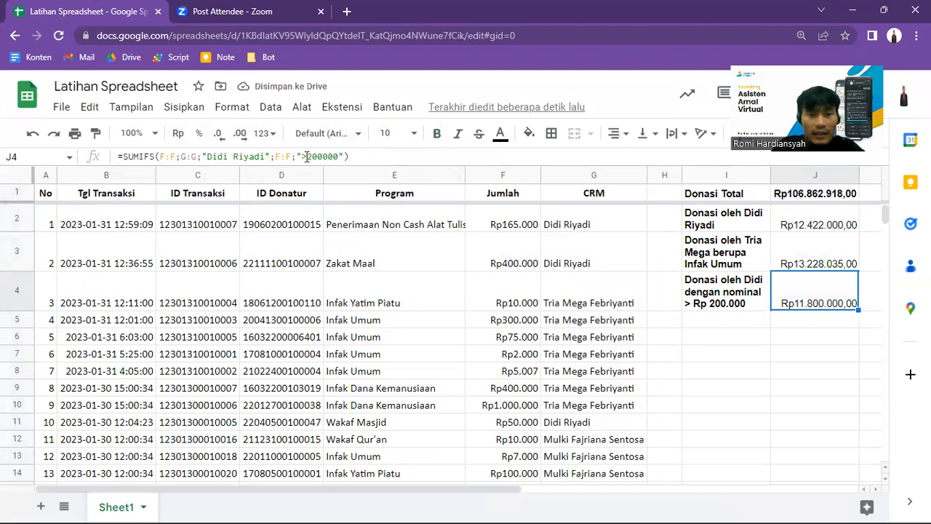
Step: Try ">=200000" as the Jumlah criterion in J4's SUMIFS formula, and replace it with "<200000"
{"action": "left_click", "coordinate": [306, 156]}
{"action": "type", "text": "="}
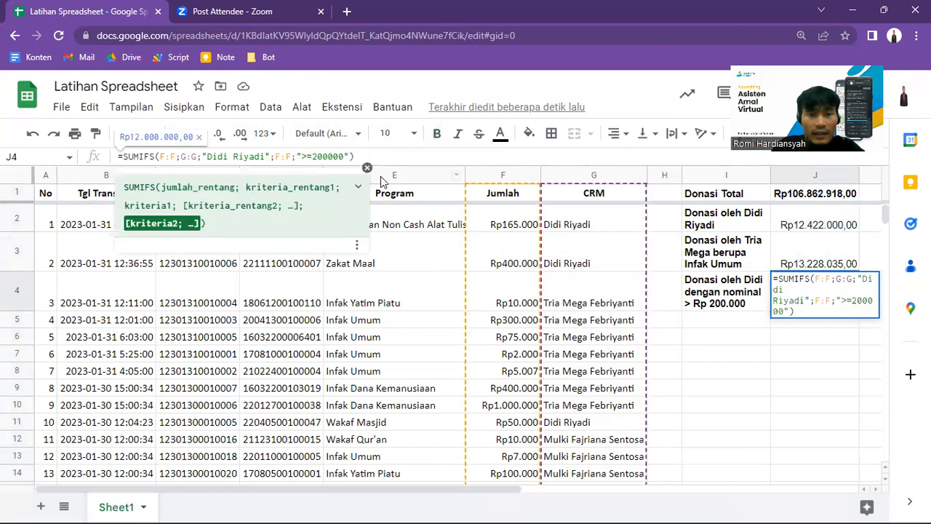
{"action": "key", "text": "BackSpace"}
{"action": "key", "text": "BackSpace"}
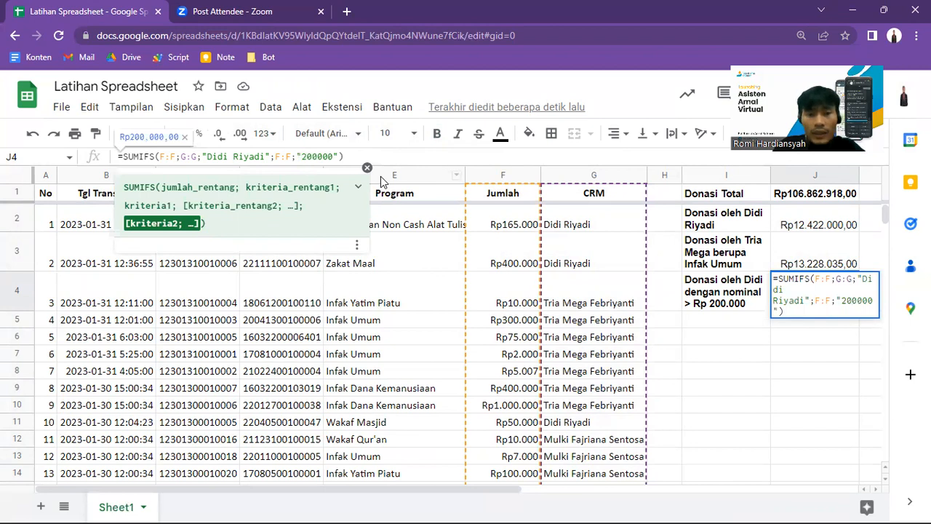
{"action": "type", "text": "<"}
{"action": "key", "text": "Return"}
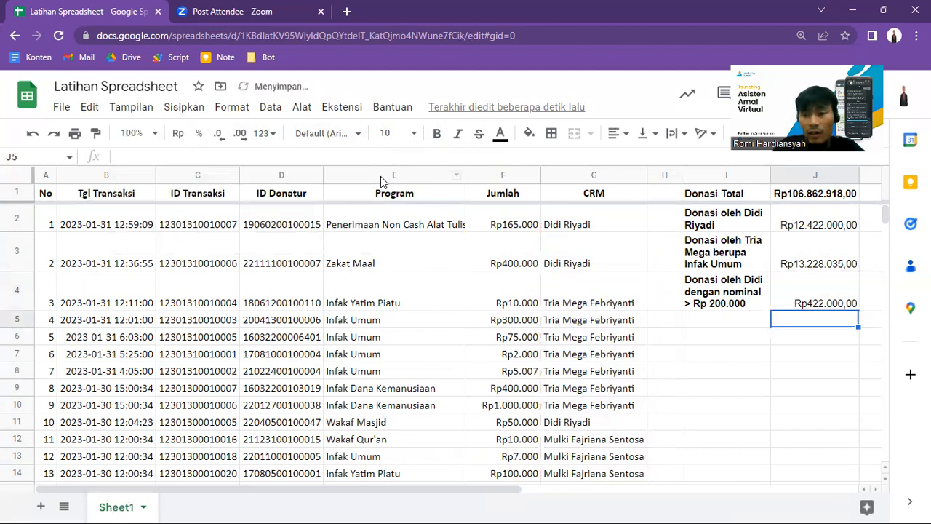
{"action": "key", "text": "Up"}
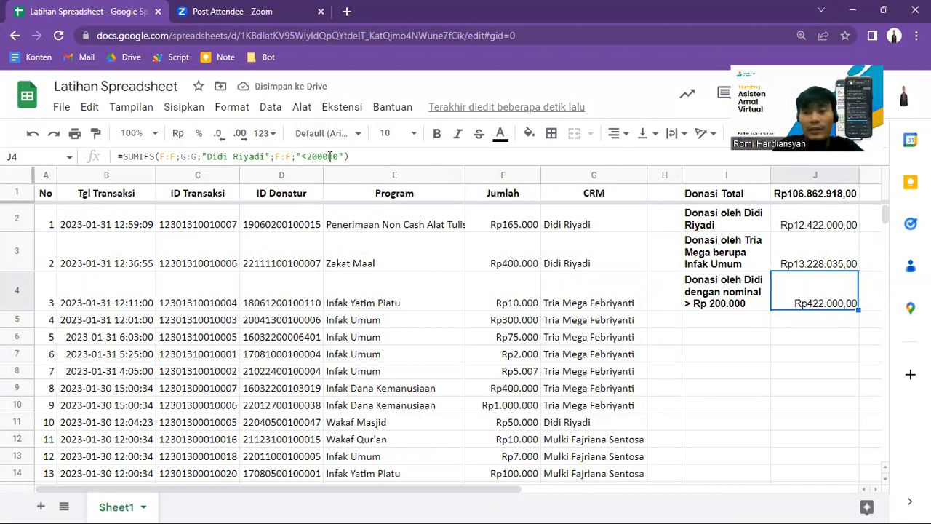
Step: Try the Jumlah criterion in J4's SUMIFS formula as "<=200000"
{"action": "left_click", "coordinate": [306, 156]}
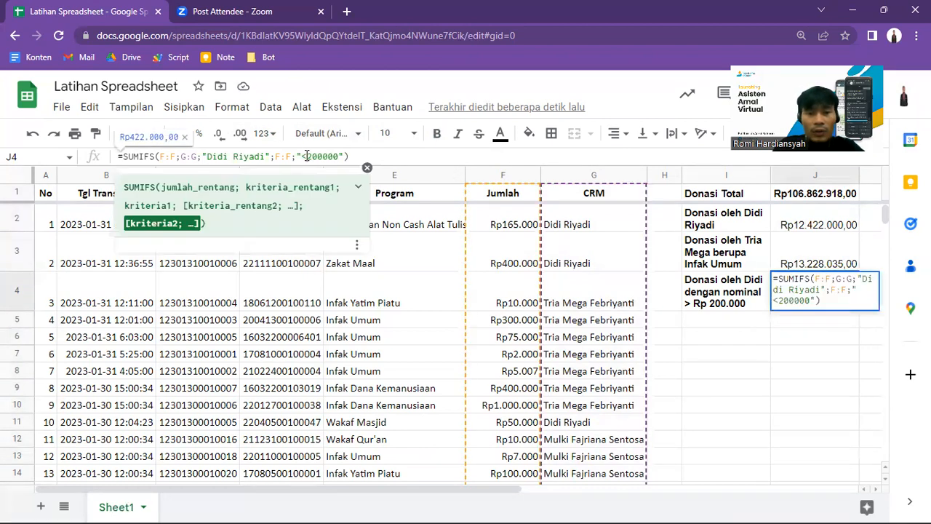
{"action": "type", "text": "="}
{"action": "key", "text": "Return"}
{"action": "key", "text": "Up"}
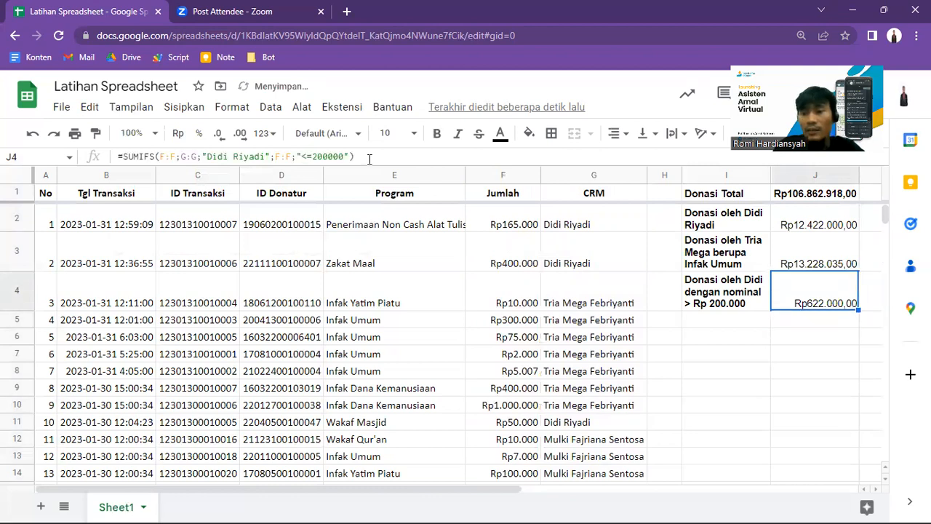
Step: Change the operator of the Jumlah criterion in J4 back to greater than, as ">200000"
{"action": "left_click", "coordinate": [311, 156]}
{"action": "key", "text": "BackSpace"}
{"action": "key", "text": "BackSpace"}
{"action": "type", "text": ">"}
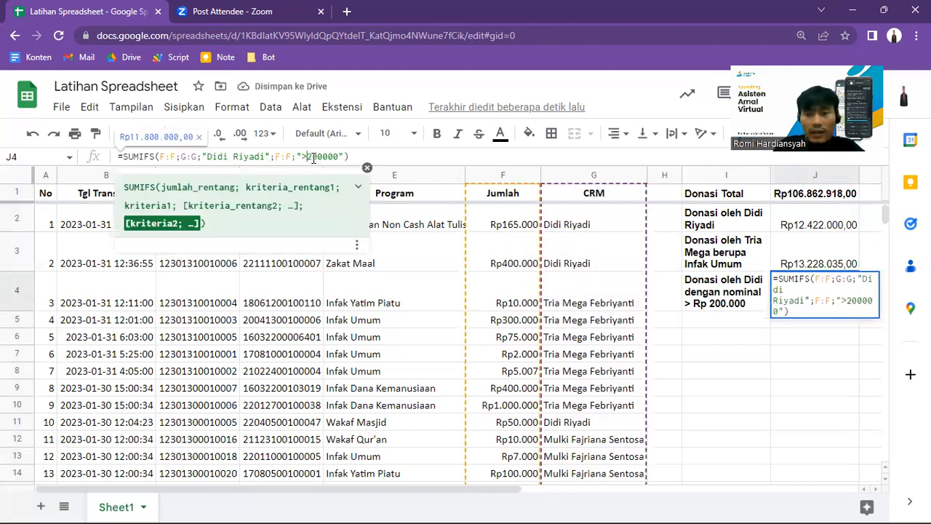
{"action": "key", "text": "Return"}
{"action": "key", "text": "Up"}
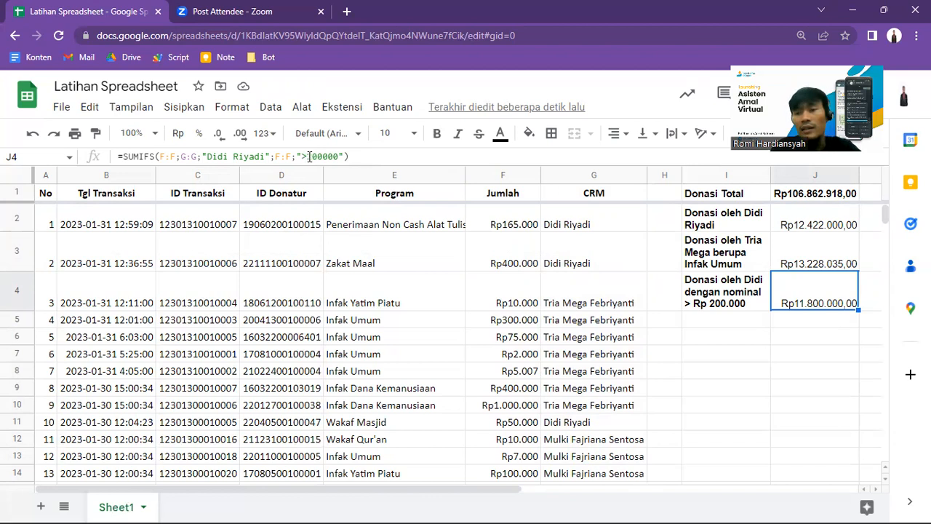
Step: Try the not-equal criterion "<>200000" for the Jumlah range in J4's SUMIFS formula
{"action": "left_click", "coordinate": [309, 156]}
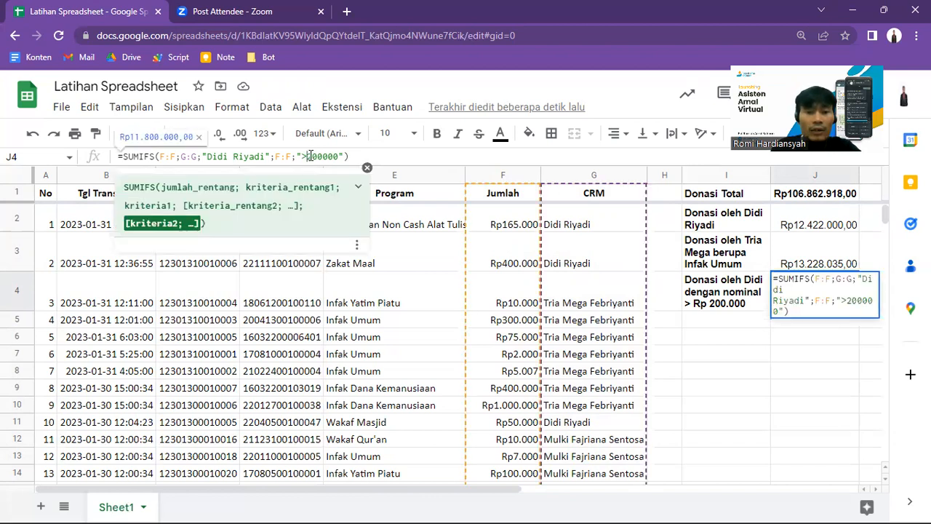
{"action": "type", "text": "<"}
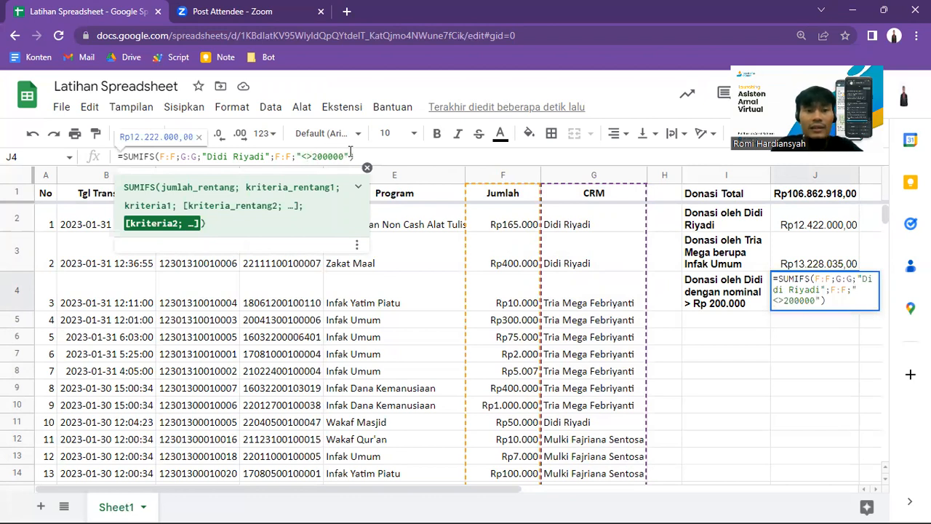
{"action": "key", "text": "Return"}
{"action": "key", "text": "Up"}
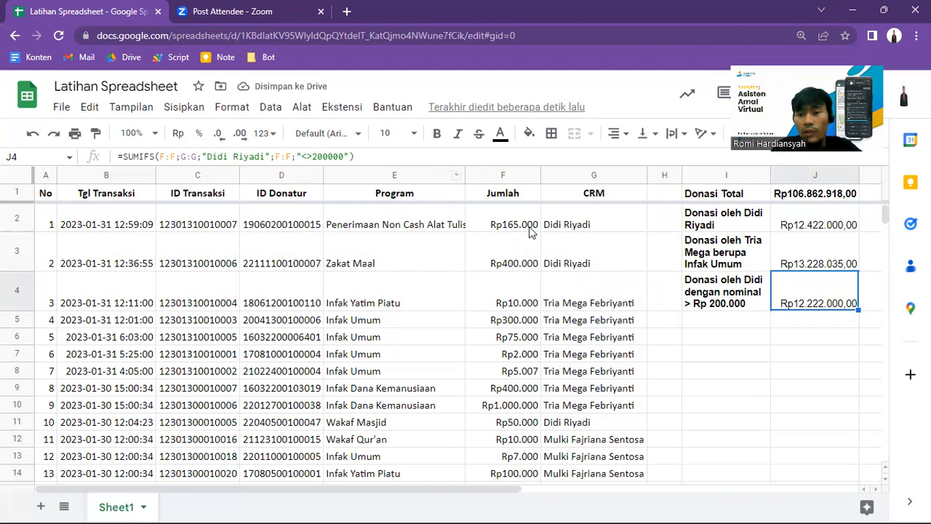
{"action": "left_click", "coordinate": [803, 302]}
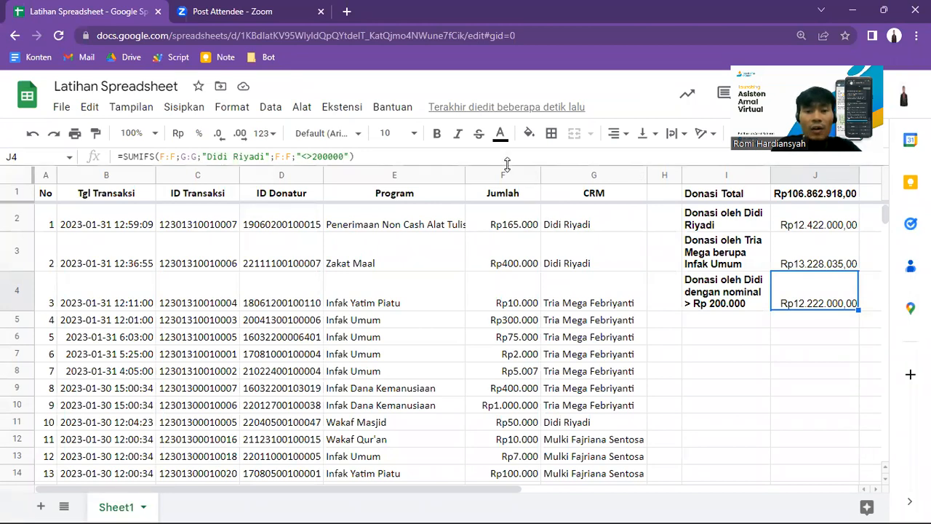
Step: Set the Jumlah criterion in J4's SUMIFS formula to ">200000"
{"action": "left_click", "coordinate": [310, 156]}
{"action": "key", "text": "BackSpace"}
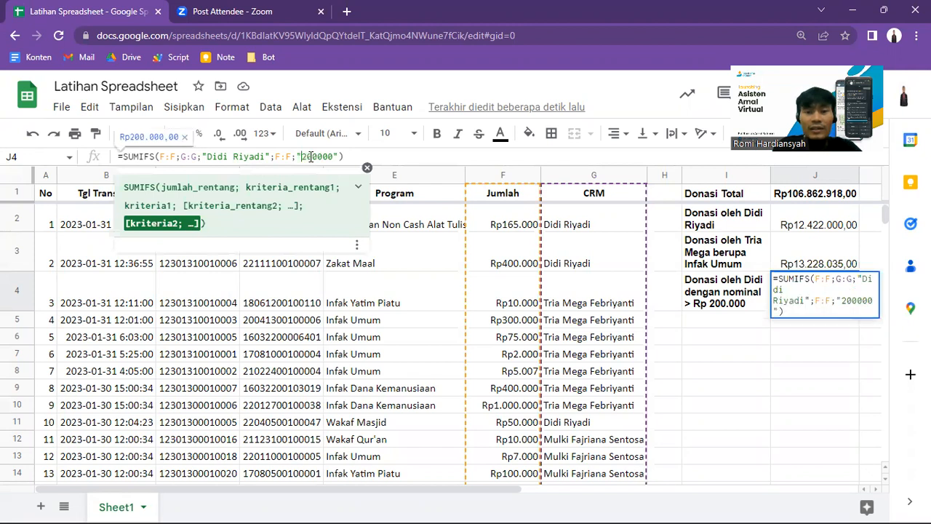
{"action": "type", "text": ">"}
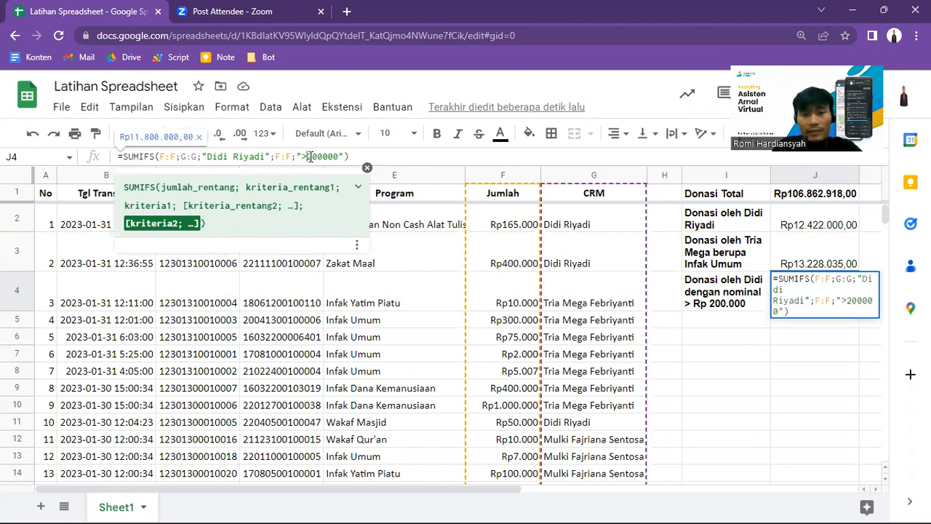
{"action": "key", "text": "Return"}
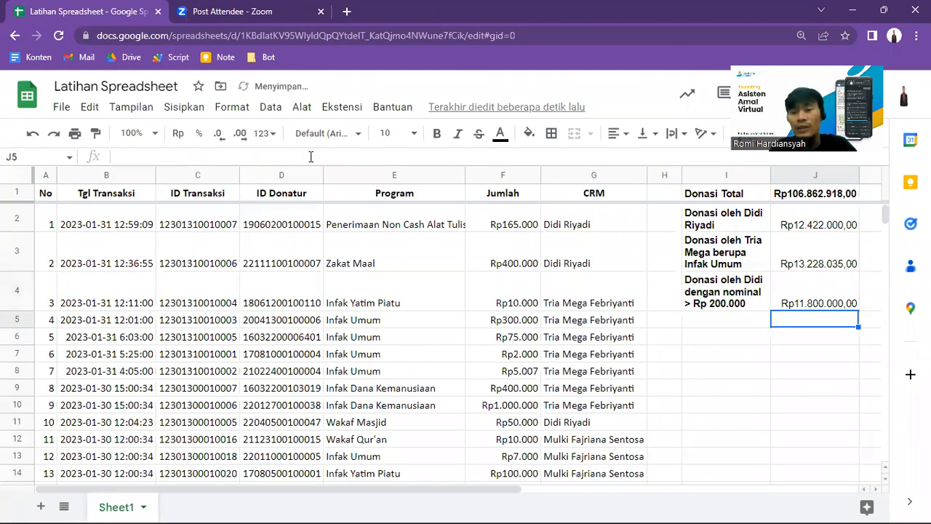
{"action": "key", "text": "Up"}
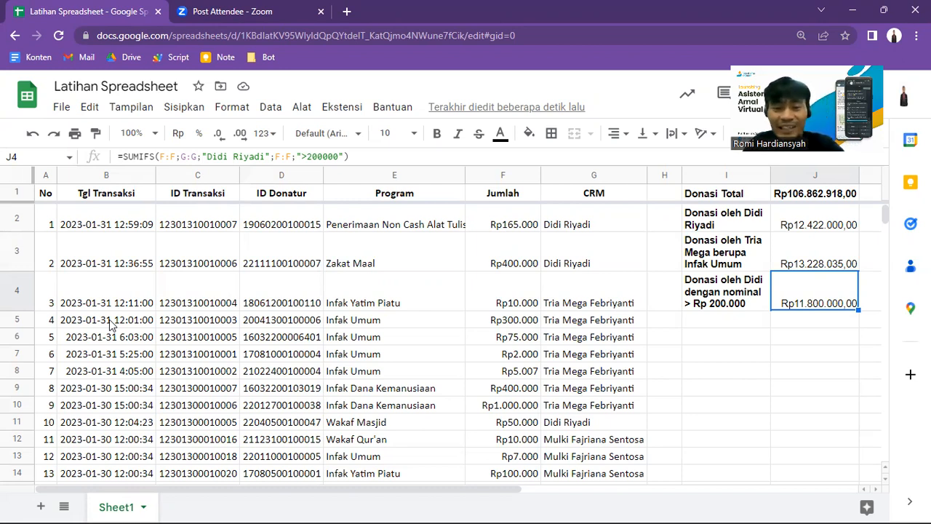
Step: Examine the transaction dates down the Tgl Transaksi column through the January 30 and 29 rows, and return to B2
{"action": "left_click", "coordinate": [115, 411]}
{"action": "key", "text": "Down"}
{"action": "key", "text": "Down"}
{"action": "key", "text": "Down"}
{"action": "key", "text": "Down"}
{"action": "key", "text": "Down"}
{"action": "key", "text": "Down"}
{"action": "key", "text": "Down"}
{"action": "key", "text": "Down"}
{"action": "key", "text": "Down"}
{"action": "key", "text": "Down"}
{"action": "key", "text": "Down"}
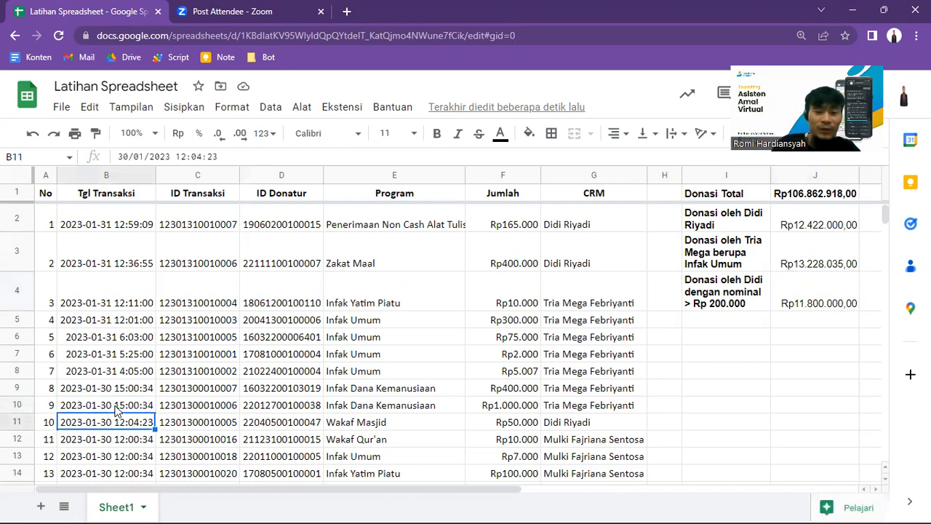
{"action": "key", "text": "Down"}
{"action": "key", "text": "Down"}
{"action": "key", "text": "Down"}
{"action": "key", "text": "Down"}
{"action": "key", "text": "Down"}
{"action": "key", "text": "Down"}
{"action": "key", "text": "Down"}
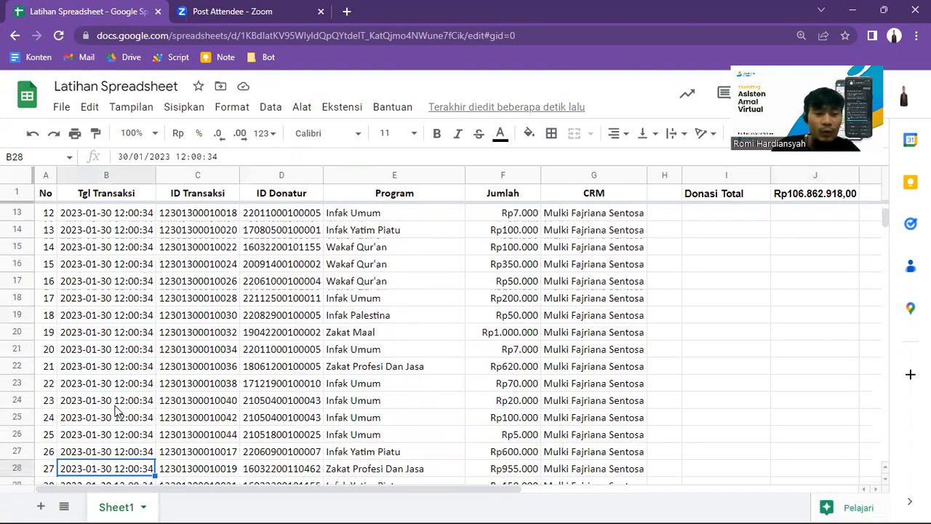
{"action": "key", "text": "Down"}
{"action": "key", "text": "Down"}
{"action": "key", "text": "Down"}
{"action": "key", "text": "Down"}
{"action": "key", "text": "Down"}
{"action": "key", "text": "Down"}
{"action": "key", "text": "Down"}
{"action": "key", "text": "Down"}
{"action": "key", "text": "Down"}
{"action": "key", "text": "Down"}
{"action": "key", "text": "Down"}
{"action": "key", "text": "Down"}
{"action": "key", "text": "Down"}
{"action": "key", "text": "Down"}
{"action": "key", "text": "Down"}
{"action": "key", "text": "Down"}
{"action": "key", "text": "Down"}
{"action": "key", "text": "Down"}
{"action": "key", "text": "Down"}
{"action": "key", "text": "Down"}
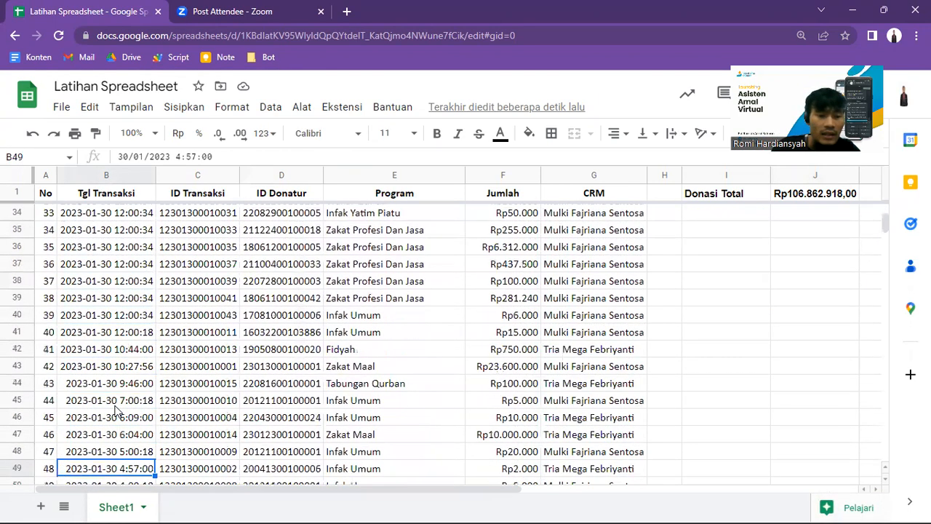
{"action": "left_click", "coordinate": [115, 435]}
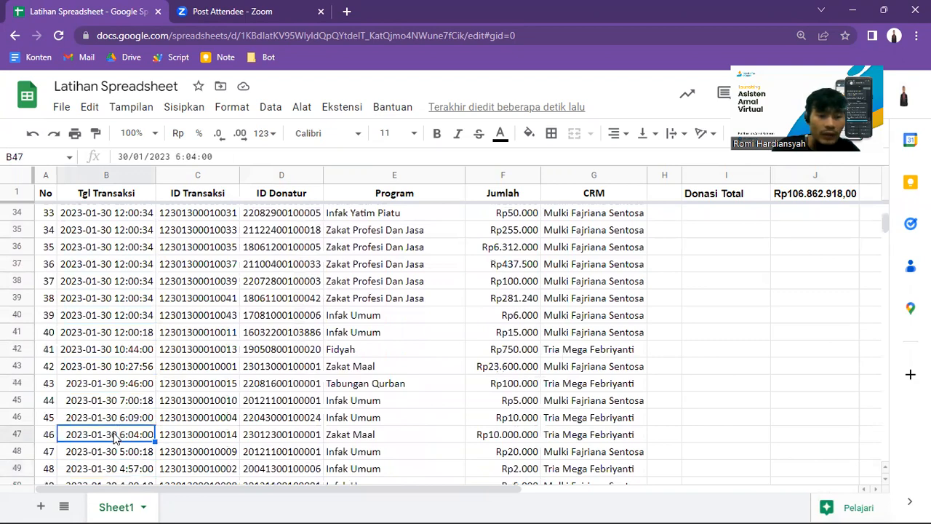
{"action": "key", "text": "Down"}
{"action": "key", "text": "Down"}
{"action": "key", "text": "Down"}
{"action": "key", "text": "Down"}
{"action": "key", "text": "Down"}
{"action": "key", "text": "Down"}
{"action": "key", "text": "Down"}
{"action": "key", "text": "Down"}
{"action": "key", "text": "Down"}
{"action": "key", "text": "Down"}
{"action": "key", "text": "Down"}
{"action": "key", "text": "Down"}
{"action": "key", "text": "Down"}
{"action": "key", "text": "Down"}
{"action": "key", "text": "Down"}
{"action": "key", "text": "Down"}
{"action": "key", "text": "Down"}
{"action": "key", "text": "Down"}
{"action": "key", "text": "Down"}
{"action": "key", "text": "Down"}
{"action": "key", "text": "Down"}
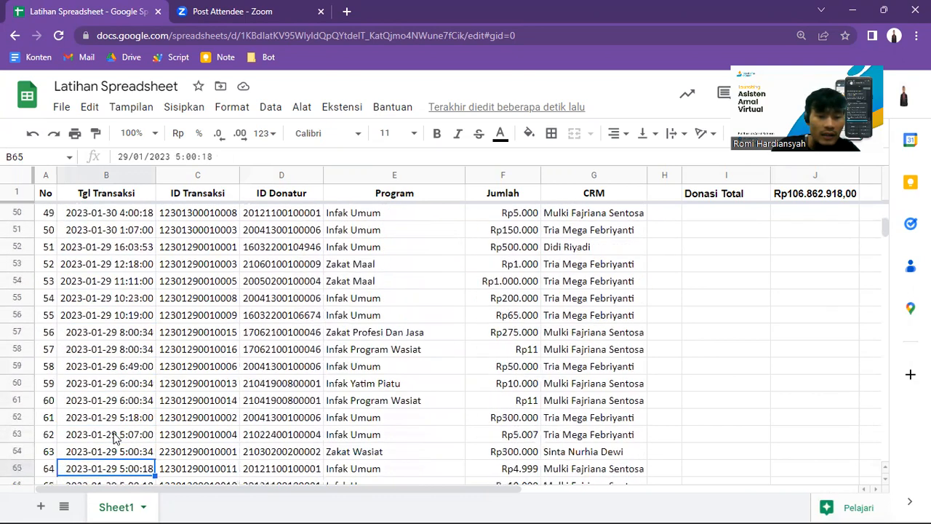
{"action": "key", "text": "Up"}
{"action": "key", "text": "Up"}
{"action": "key", "text": "Up"}
{"action": "key", "text": "Up"}
{"action": "key", "text": "Up"}
{"action": "key", "text": "Up"}
{"action": "key", "text": "Up"}
{"action": "key", "text": "Up"}
{"action": "key", "text": "Up"}
{"action": "key", "text": "Up"}
{"action": "key", "text": "Up"}
{"action": "key", "text": "Up"}
{"action": "key", "text": "Up"}
{"action": "key", "text": "Up"}
{"action": "key", "text": "Up"}
{"action": "key", "text": "Up"}
{"action": "key", "text": "Up"}
{"action": "key", "text": "Up"}
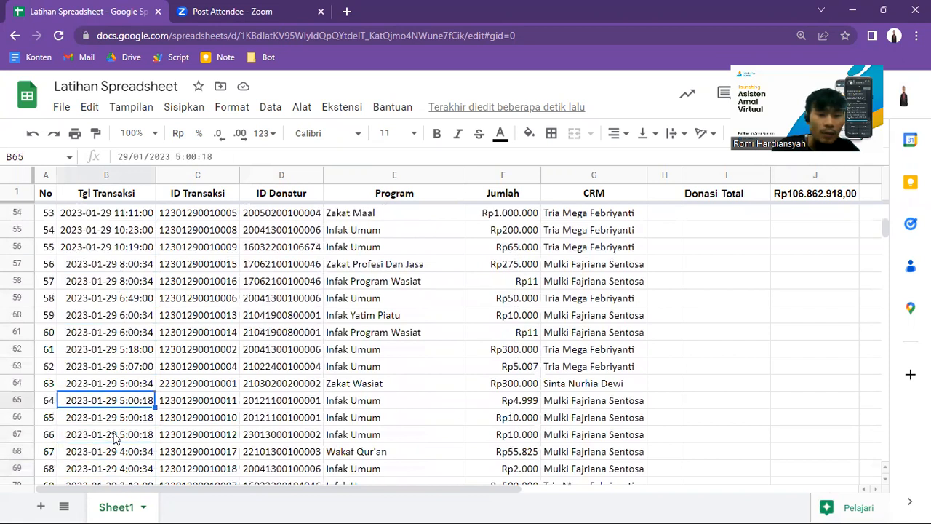
{"action": "key", "text": "Up"}
{"action": "key", "text": "Up"}
{"action": "key", "text": "Down"}
{"action": "key", "text": "Down"}
{"action": "key", "text": "Left"}
{"action": "key", "text": "Right"}
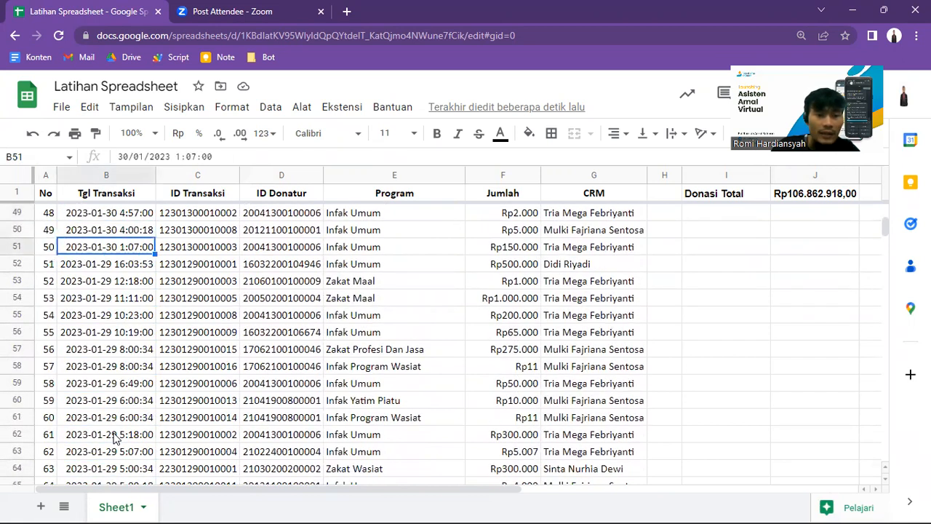
{"action": "key", "text": "Left"}
{"action": "key", "text": "Right"}
{"action": "key", "text": "Left"}
{"action": "key", "text": "Right"}
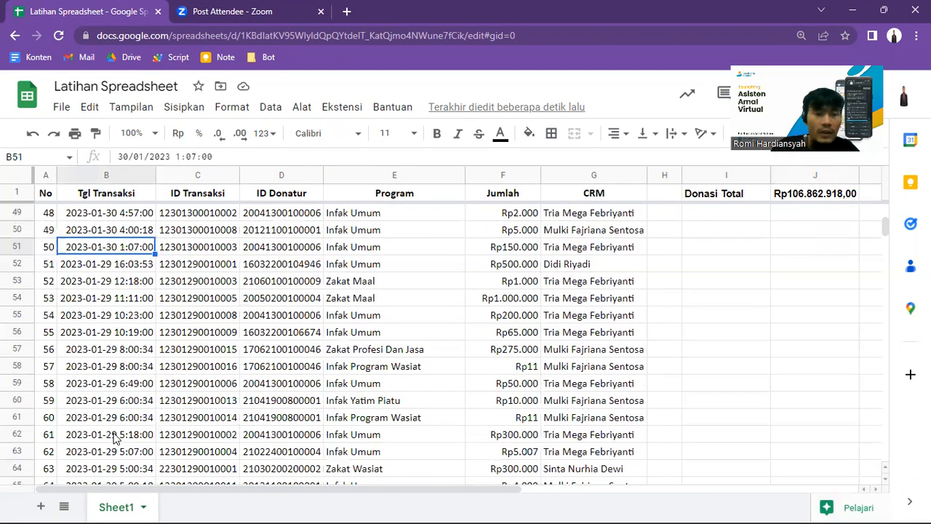
{"action": "key", "text": "Page_Up"}
{"action": "key", "text": "Page_Up"}
{"action": "key", "text": "Page_Up"}
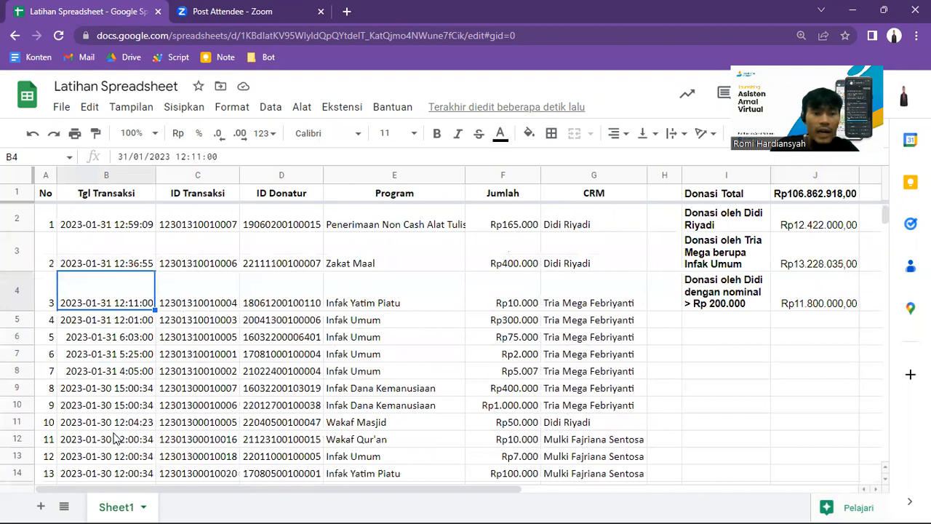
{"action": "left_click", "coordinate": [108, 230]}
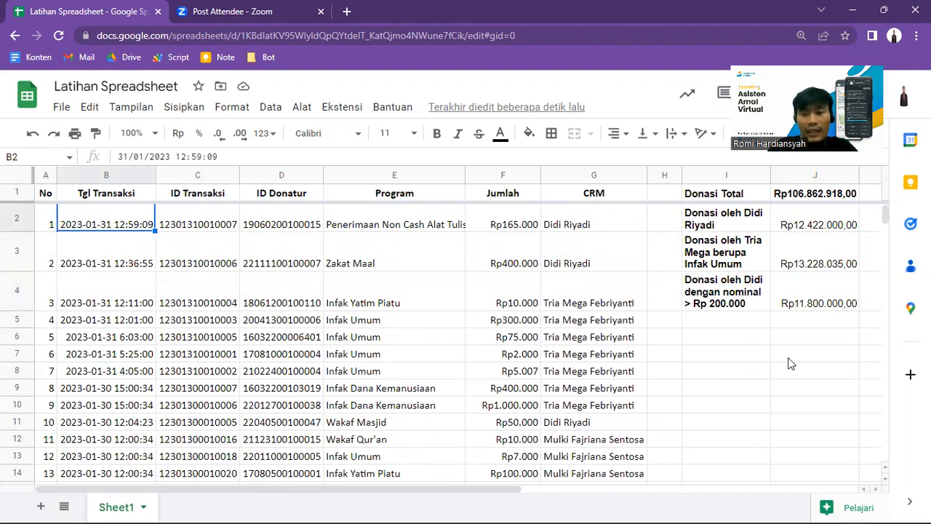
Step: Enter a label in I5 made of "Donasi oleh", the CRM's first name and "dari 30 - 31 Jan"
{"action": "left_click", "coordinate": [742, 322]}
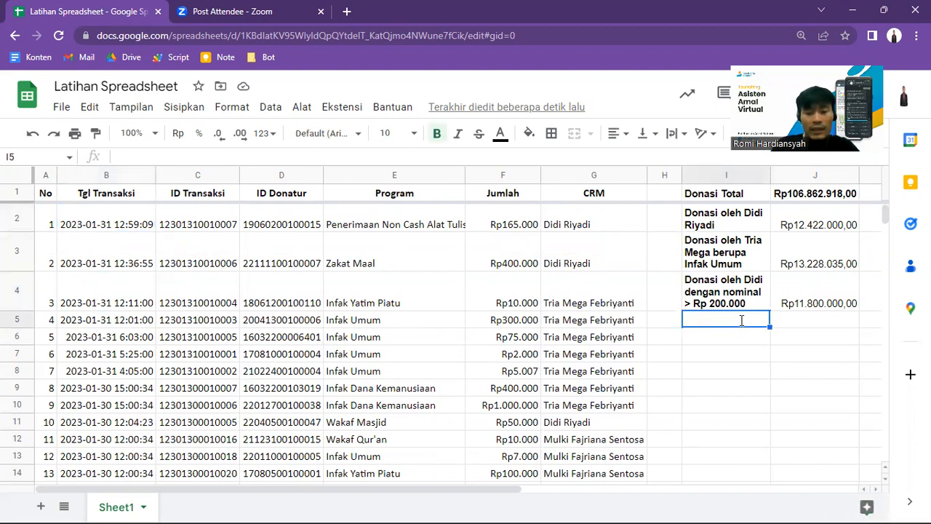
{"action": "type", "text": "Donasi oleh M"}
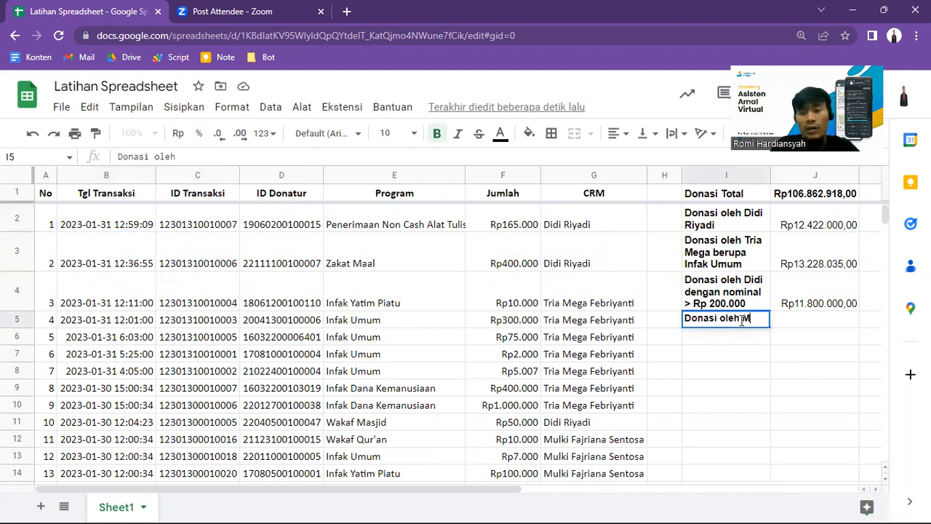
{"action": "type", "text": "ulki"}
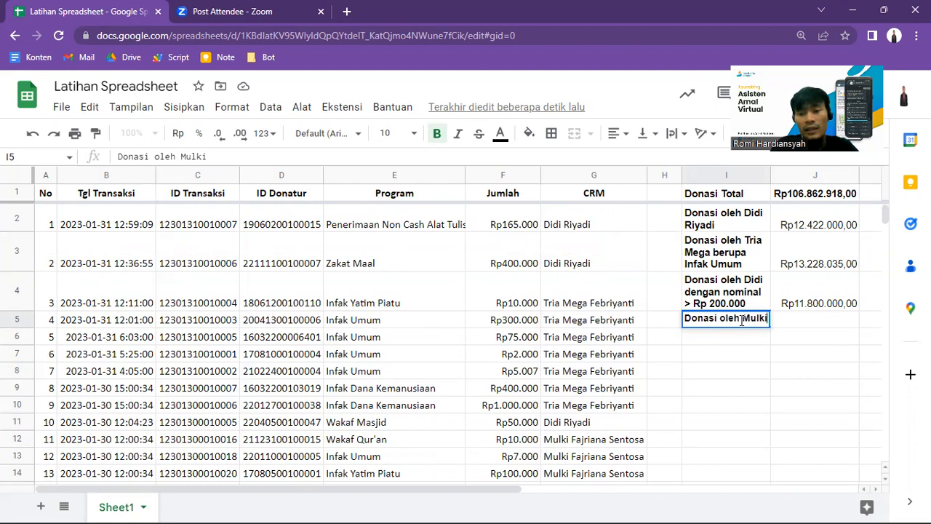
{"action": "type", "text": " dari 3"}
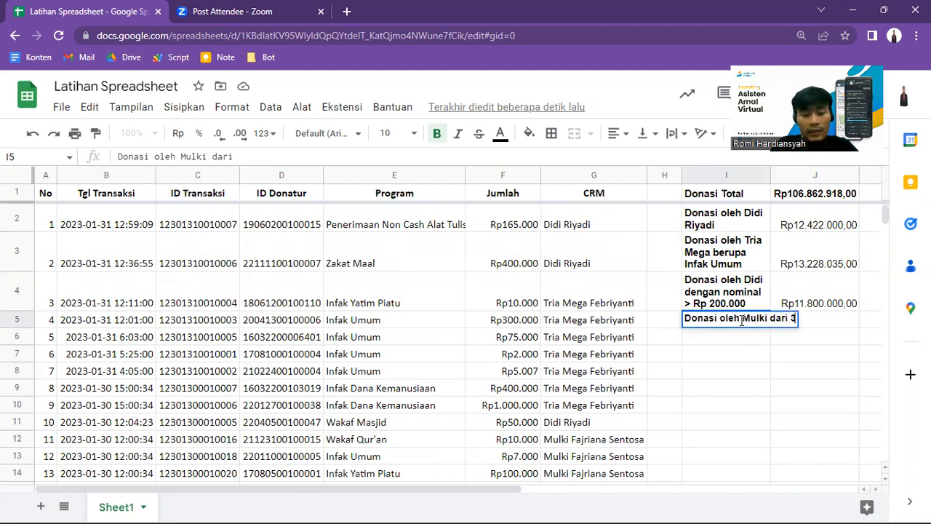
{"action": "type", "text": "0 - 31 Jan"}
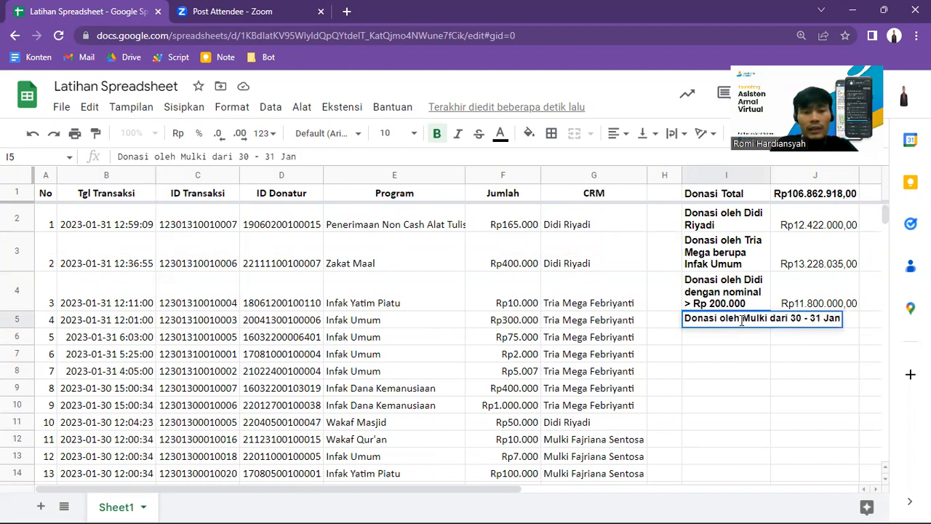
{"action": "key", "text": "Return"}
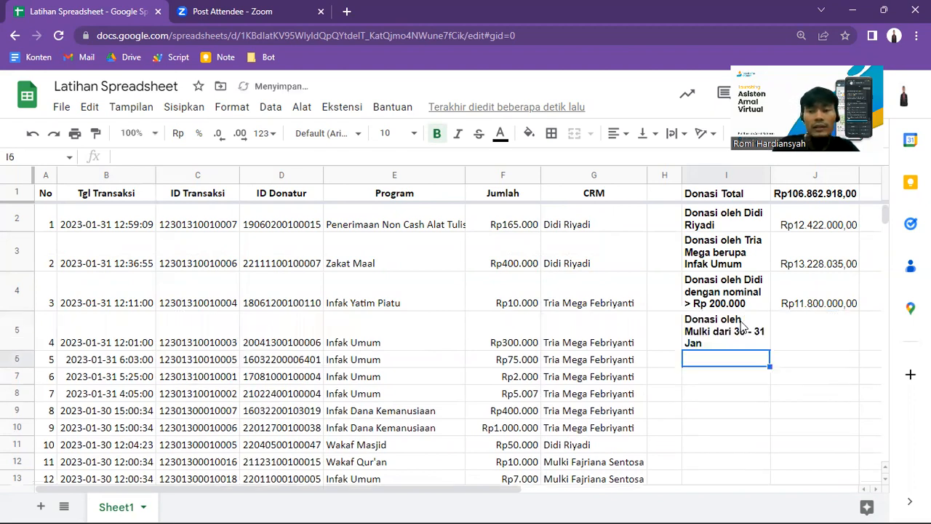
Step: Select J5 for the new total and widen column I slightly so its labels have more room
{"action": "key", "text": "Up"}
{"action": "key", "text": "Right"}
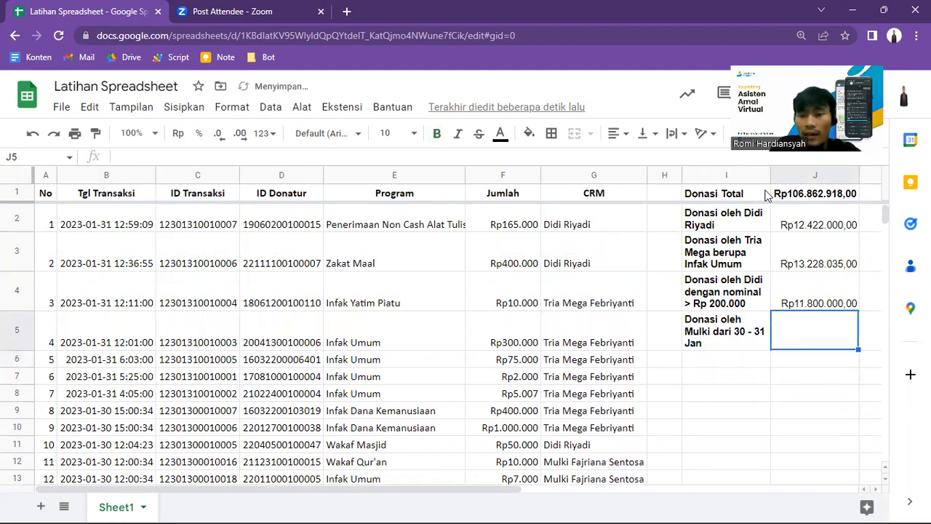
{"action": "left_click_drag", "start_coordinate": [768, 179], "coordinate": [789, 177]}
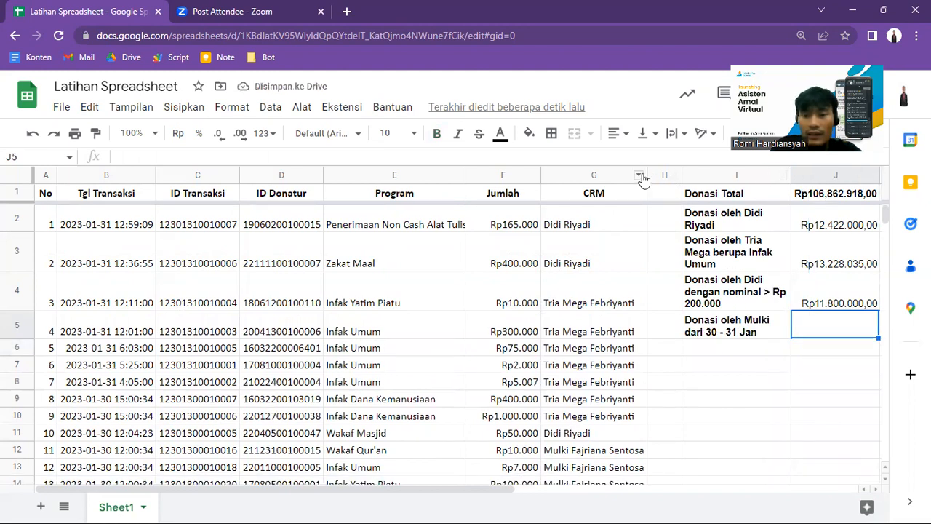
Step: Copy the CRM's name from G13 and start a SUMIFS formula in J5 with the Jumlah column F:F as the sum range
{"action": "left_click", "coordinate": [574, 467]}
{"action": "key", "text": "ctrl+c"}
{"action": "left_click", "coordinate": [751, 337]}
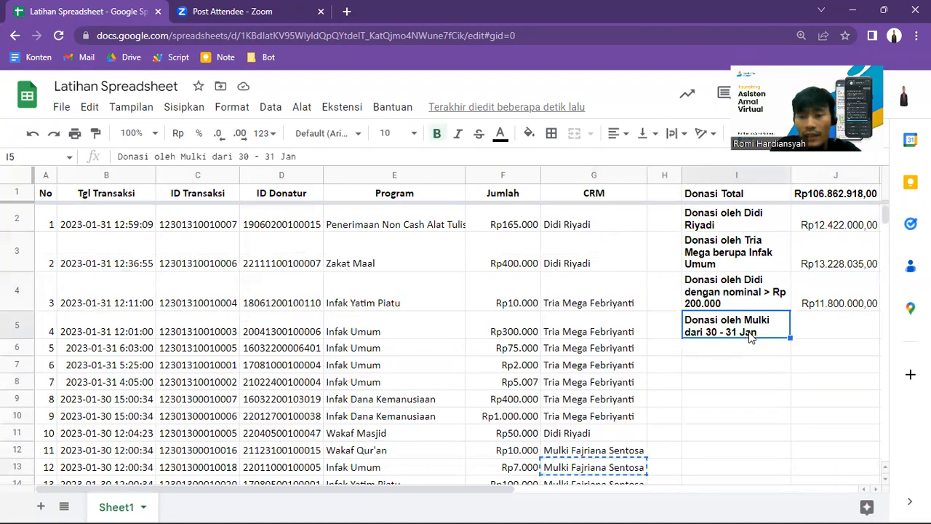
{"action": "key", "text": "Right"}
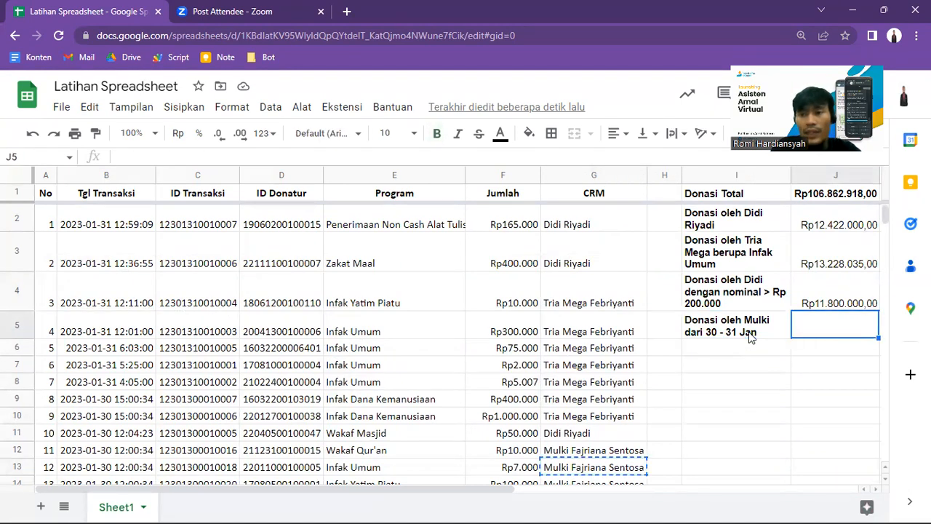
{"action": "type", "text": "=sumif"}
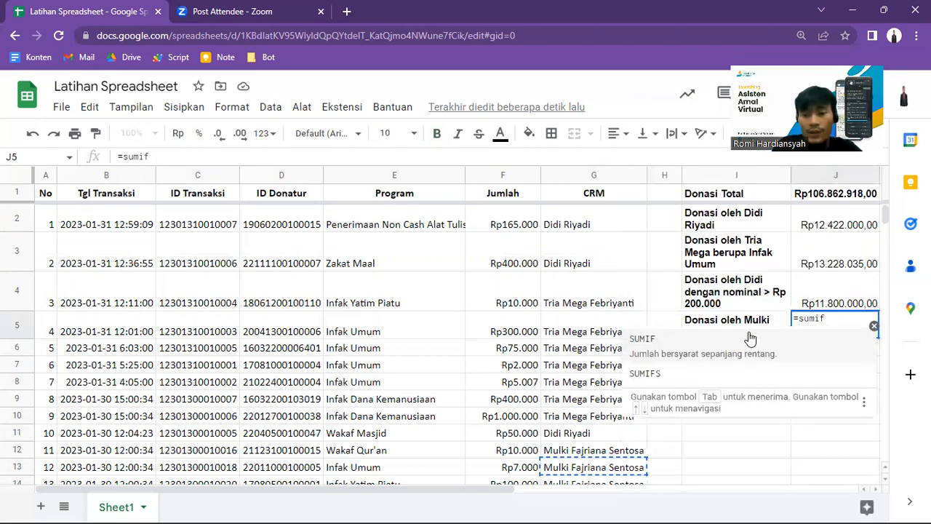
{"action": "left_click", "coordinate": [725, 368]}
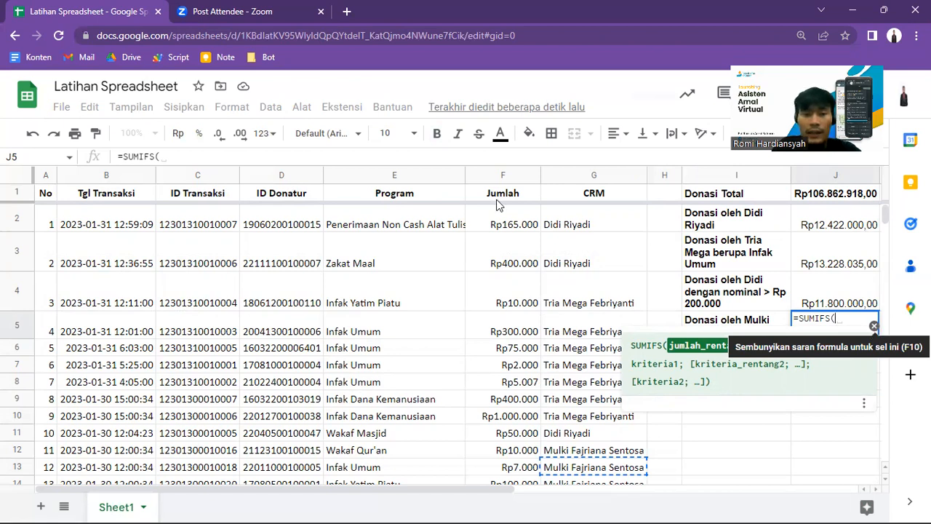
{"action": "left_click", "coordinate": [381, 158]}
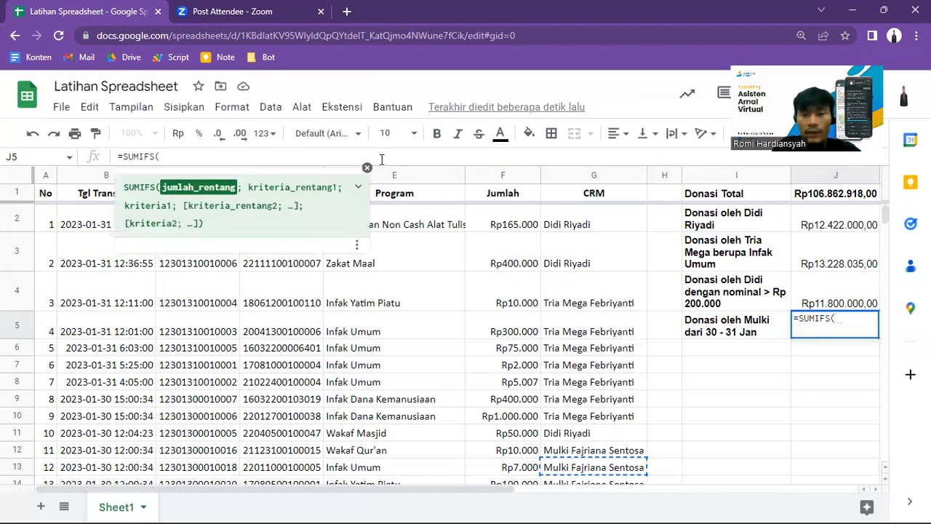
{"action": "left_click", "coordinate": [503, 175]}
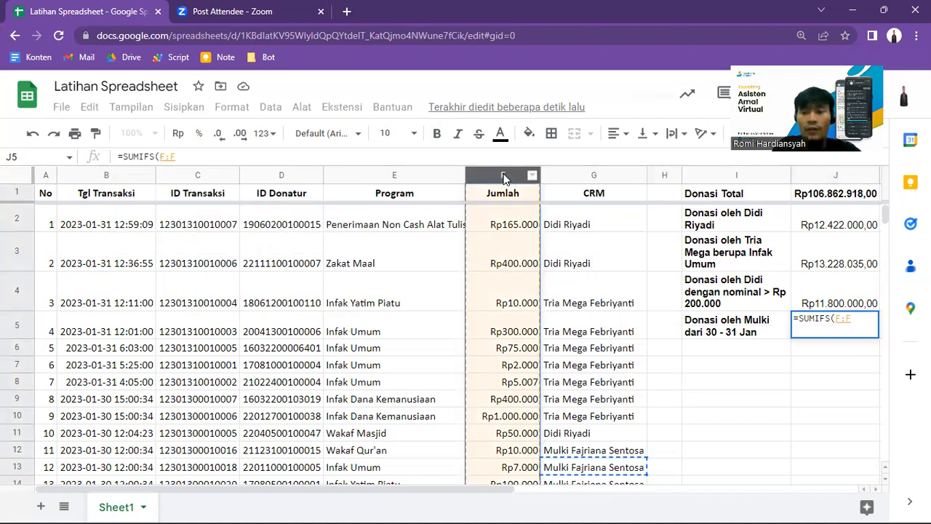
{"action": "type", "text": ";"}
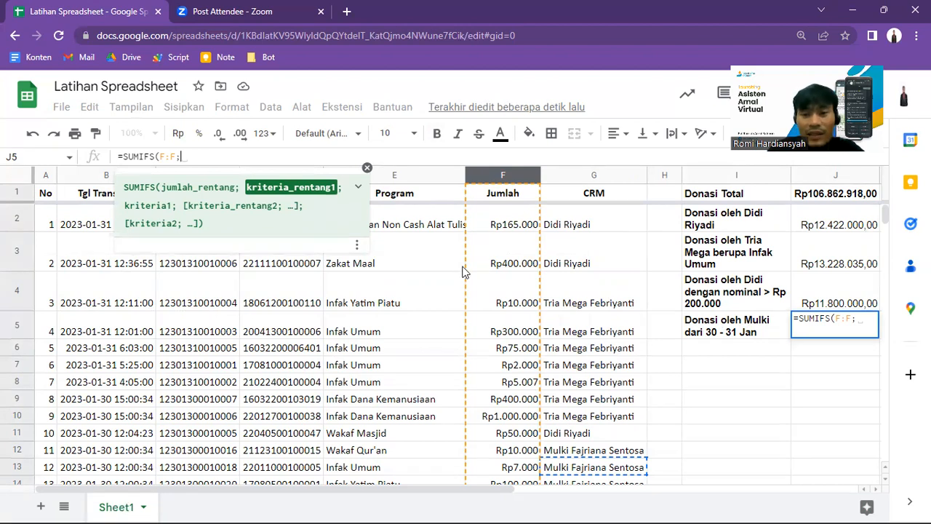
Step: Add the CRM column G:G as J5's first criteria range, with the copied CRM name in quotes as its criterion
{"action": "left_click", "coordinate": [567, 175]}
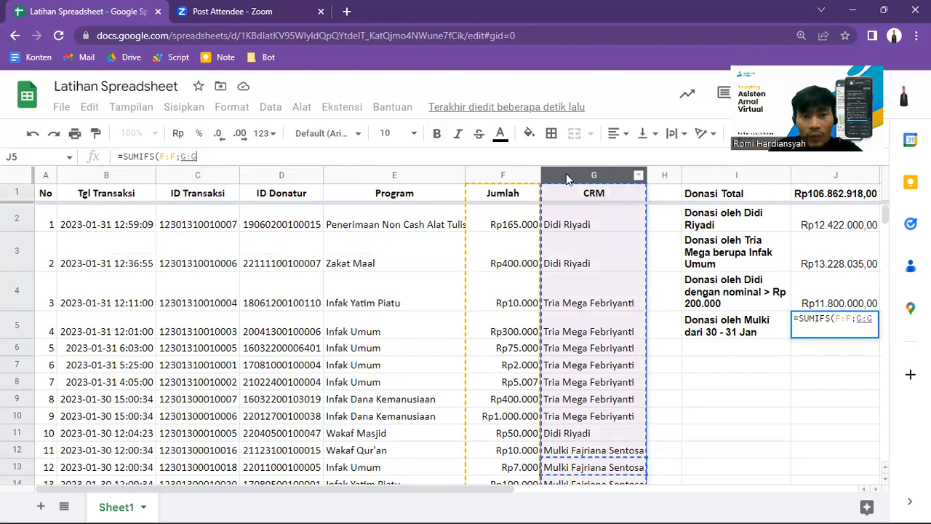
{"action": "type", "text": ";"}
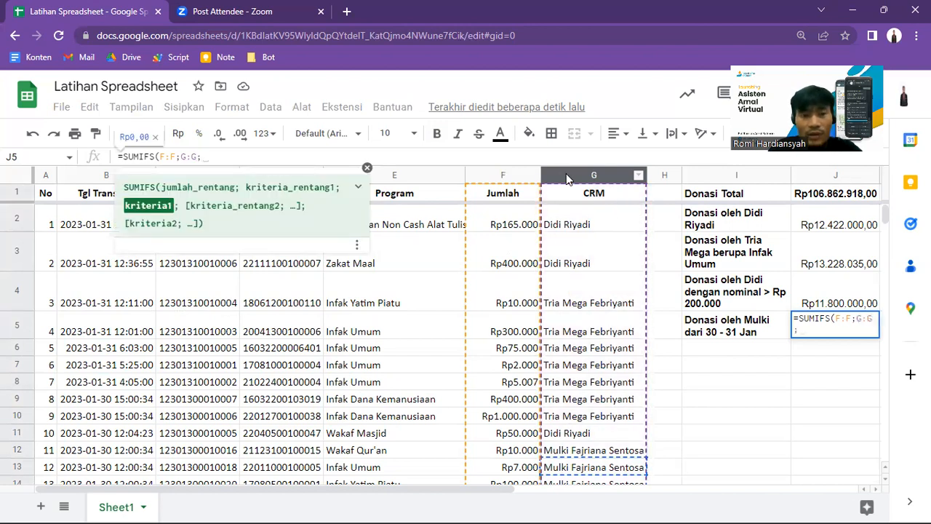
{"action": "type", "text": "\""}
{"action": "key", "text": "ctrl+v"}
{"action": "type", "text": "\""}
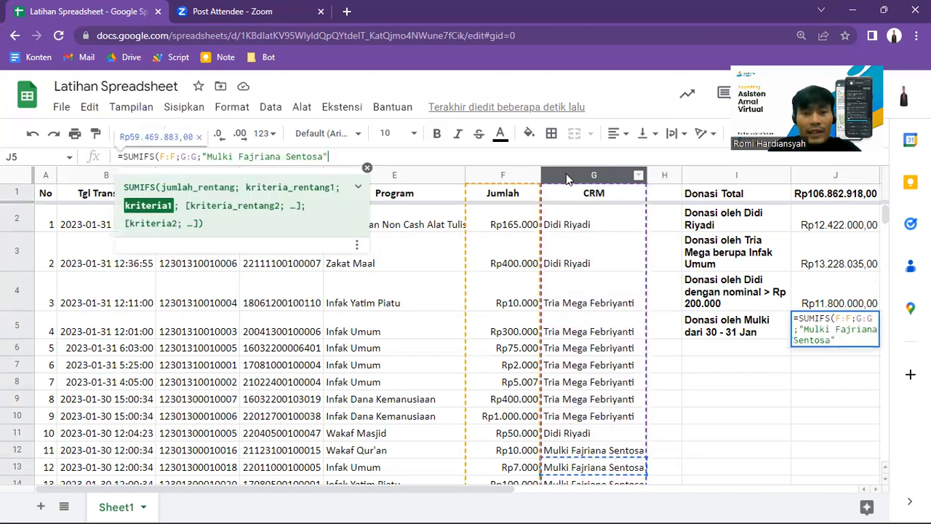
{"action": "type", "text": ";"}
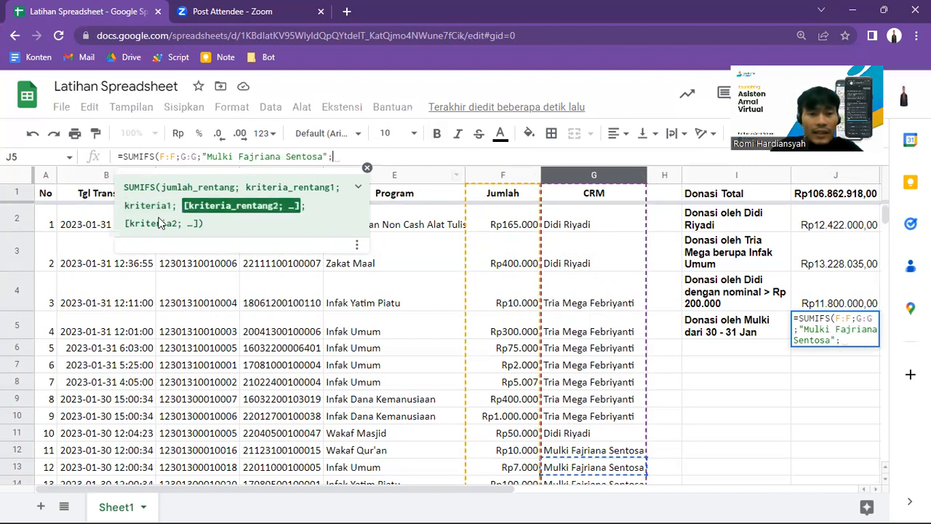
Step: Add the Tgl Transaksi column B:B with the criterion "30/01/2023" to J5's SUMIFS and complete the formula
{"action": "left_click", "coordinate": [87, 177]}
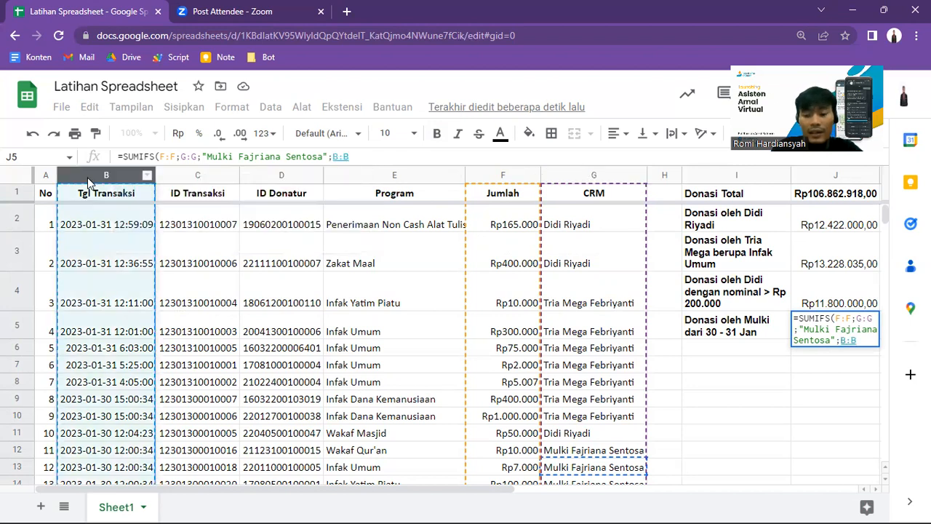
{"action": "type", "text": ";"}
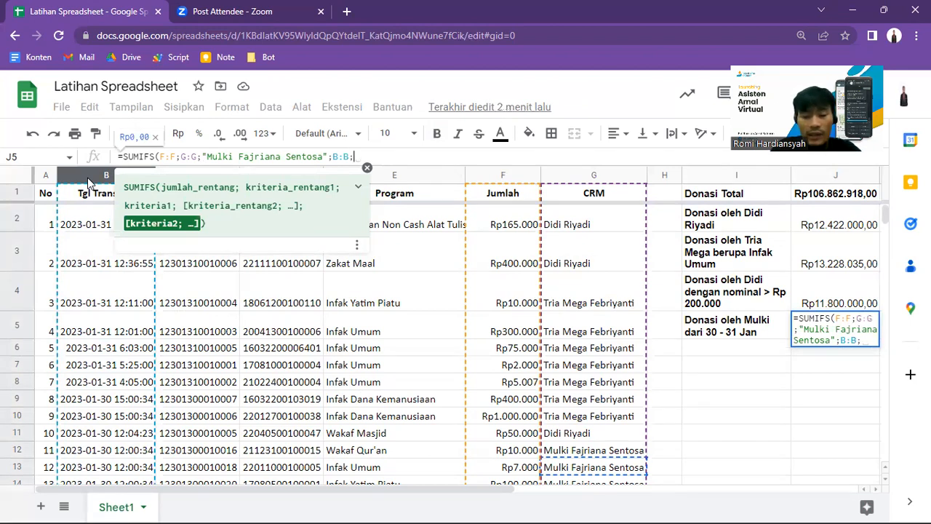
{"action": "type", "text": "\"30/1/"}
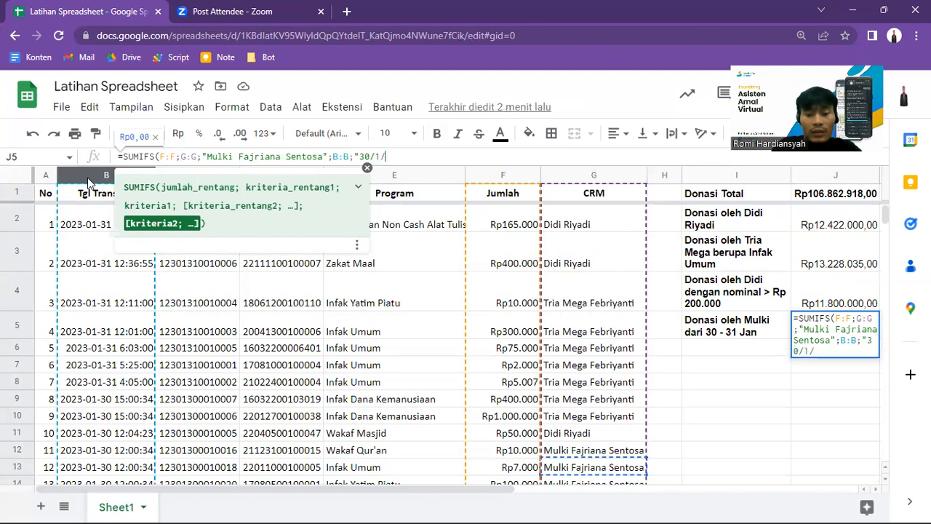
{"action": "type", "text": "2023"}
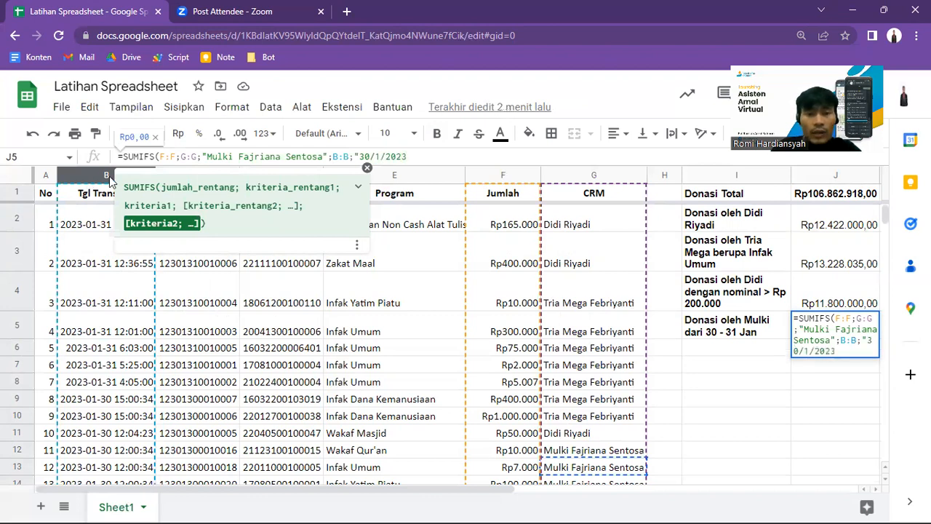
{"action": "left_click", "coordinate": [376, 157]}
{"action": "type", "text": "0"}
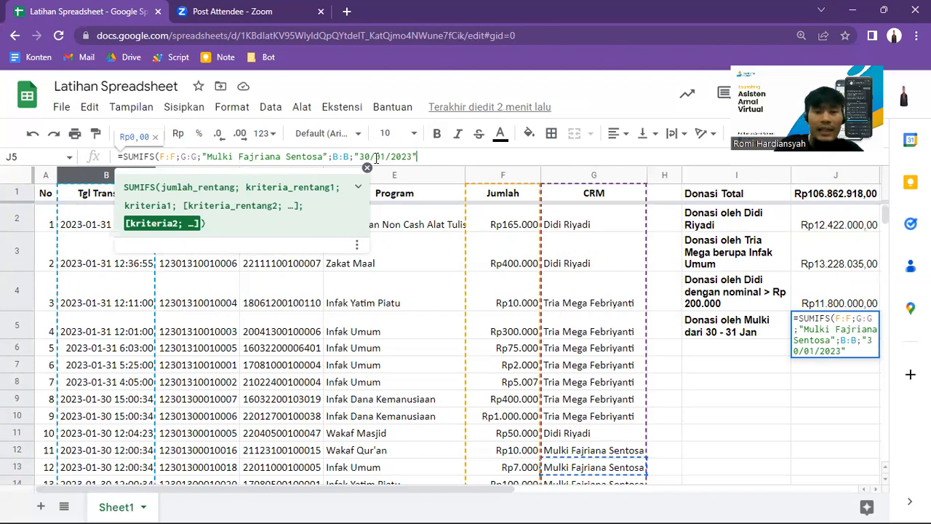
{"action": "type", "text": ")"}
{"action": "key", "text": "Return"}
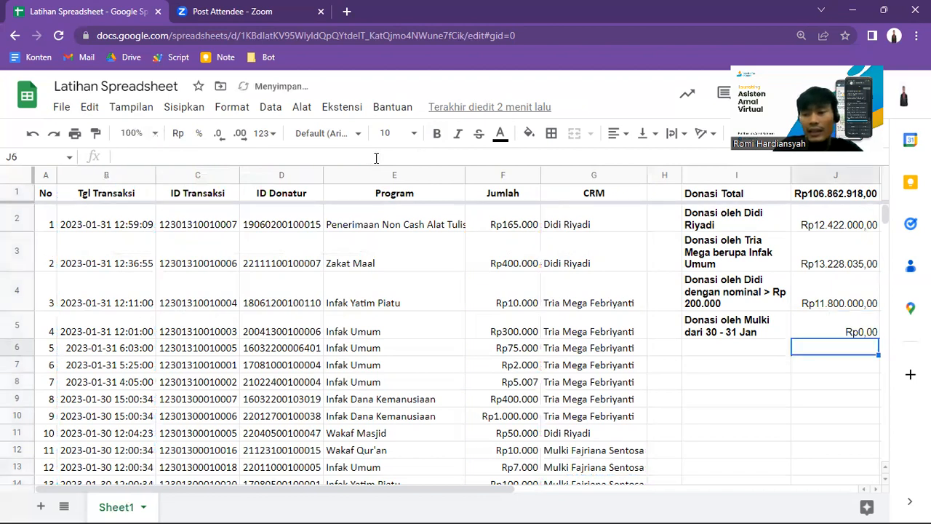
Step: Append the time 00:00:00 to the date criterion in J5's SUMIFS formula
{"action": "key", "text": "Up"}
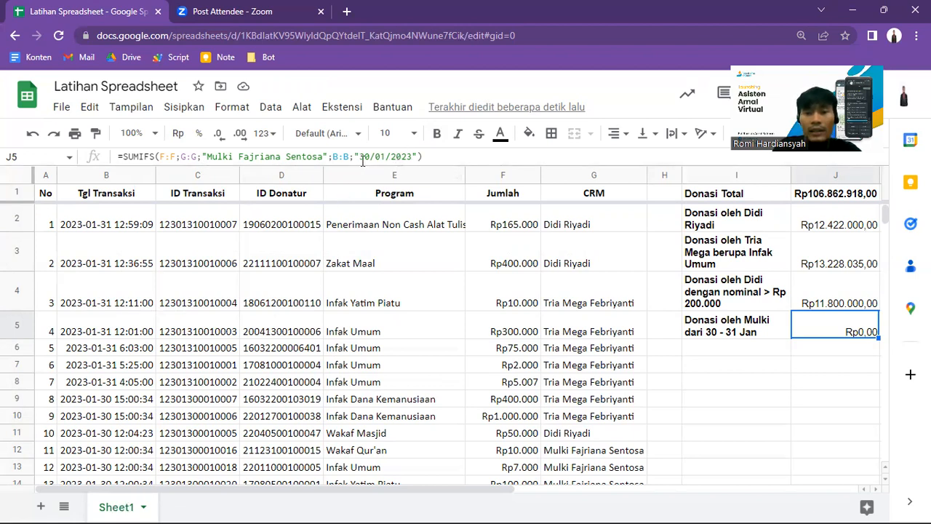
{"action": "left_click", "coordinate": [411, 156]}
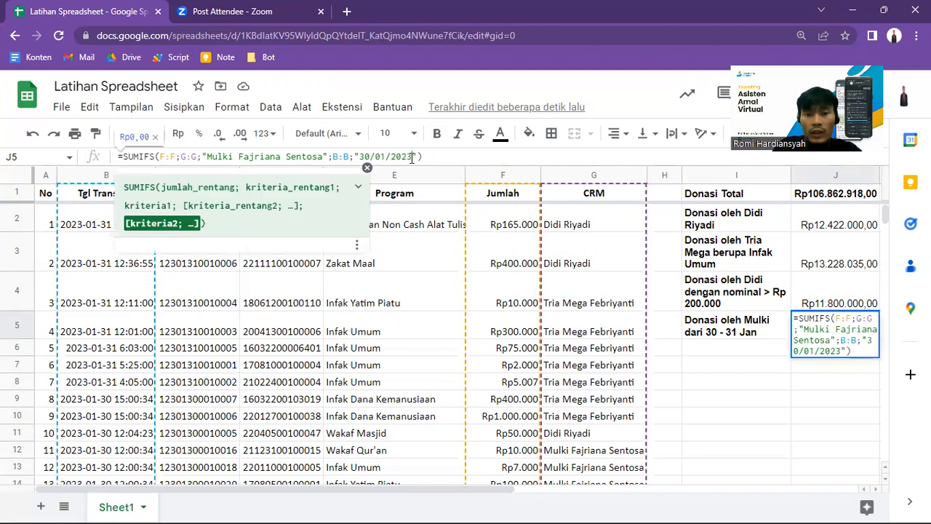
{"action": "type", "text": "00:"}
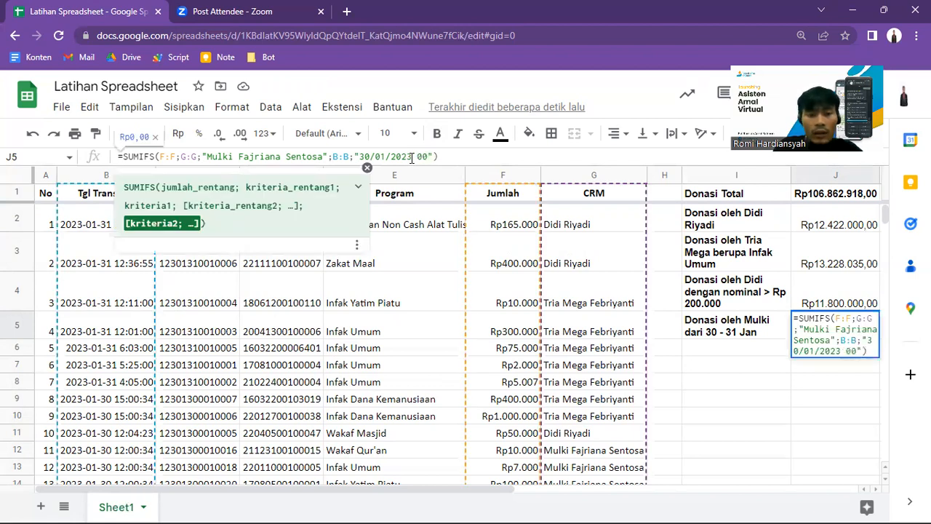
{"action": "type", "text": "00:00"}
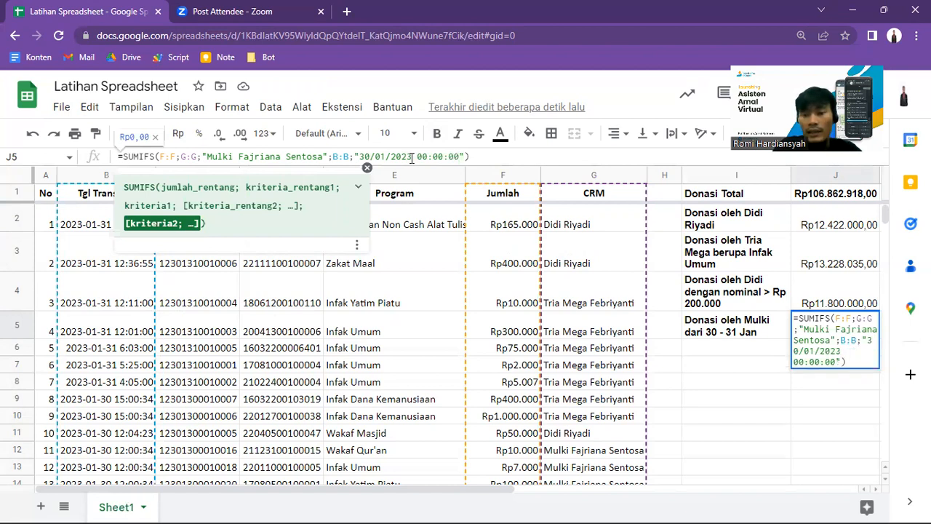
{"action": "key", "text": "Return"}
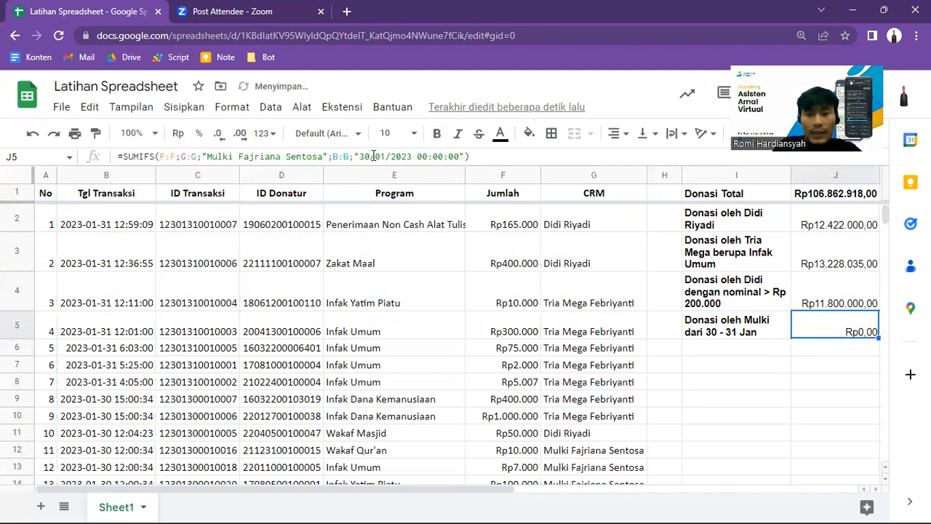
{"action": "left_click_drag", "start_coordinate": [359, 156], "coordinate": [459, 156]}
{"action": "key", "text": "Return"}
{"action": "key", "text": "Up"}
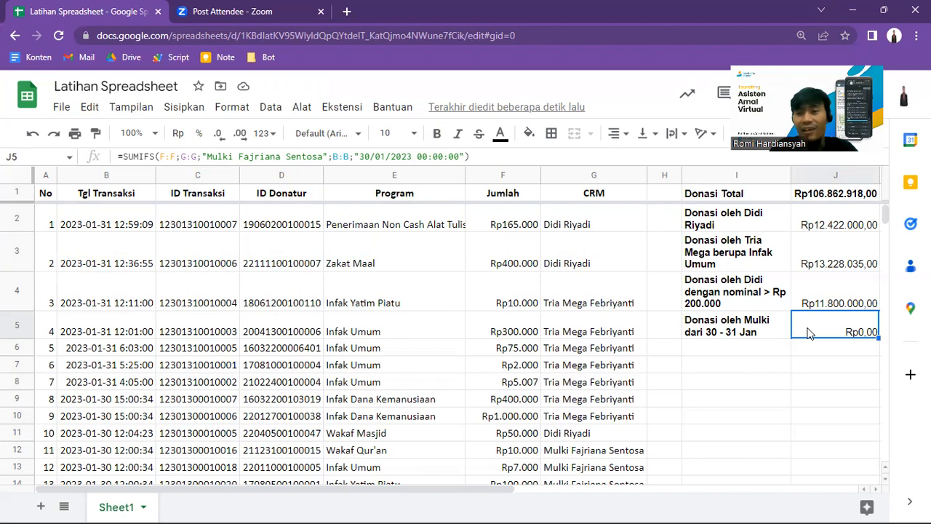
Step: Try J2's SUMIF formula with the letter y removed from the CRM's surname in the criterion, and undo the change
{"action": "left_click", "coordinate": [733, 218]}
{"action": "key", "text": "Right"}
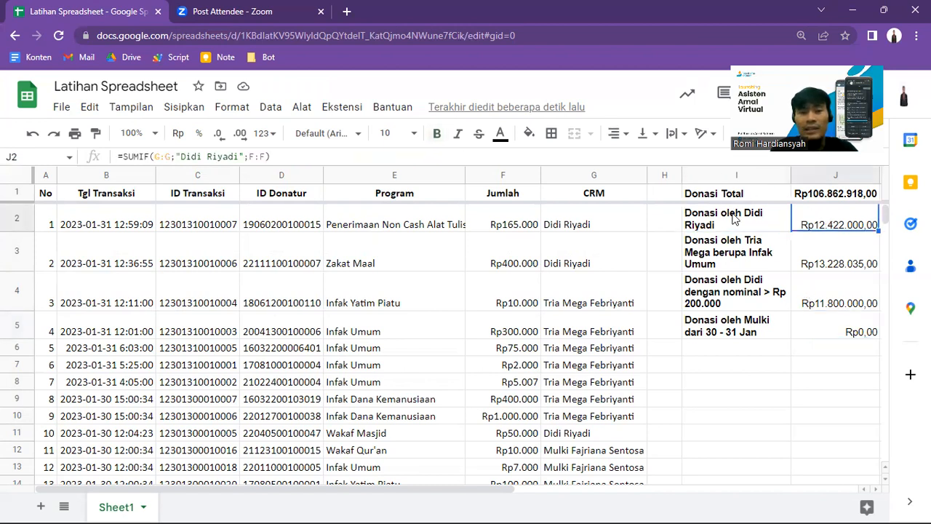
{"action": "left_click", "coordinate": [207, 156]}
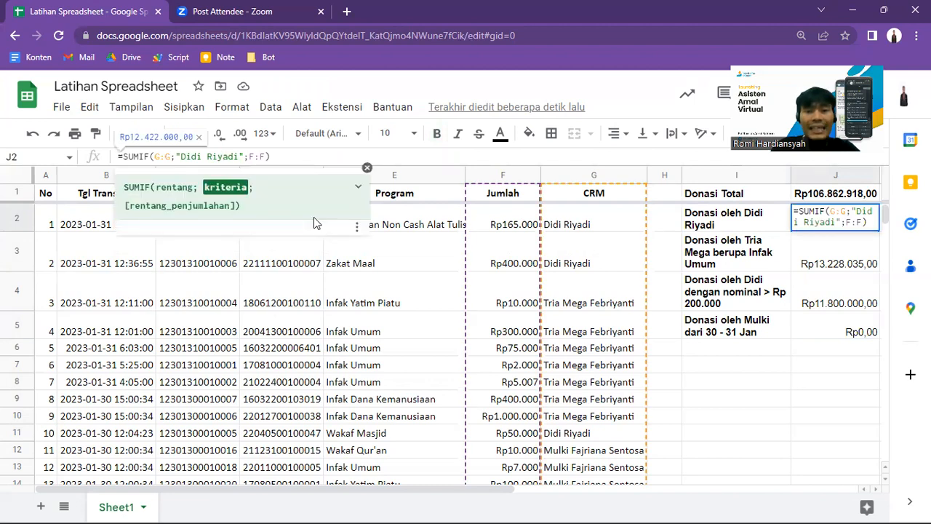
{"action": "key", "text": "BackSpace"}
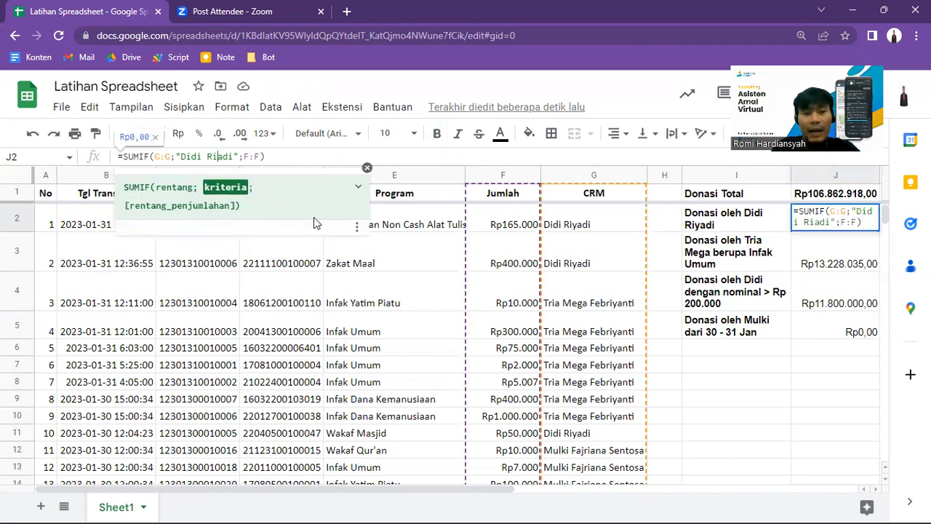
{"action": "key", "text": "Return"}
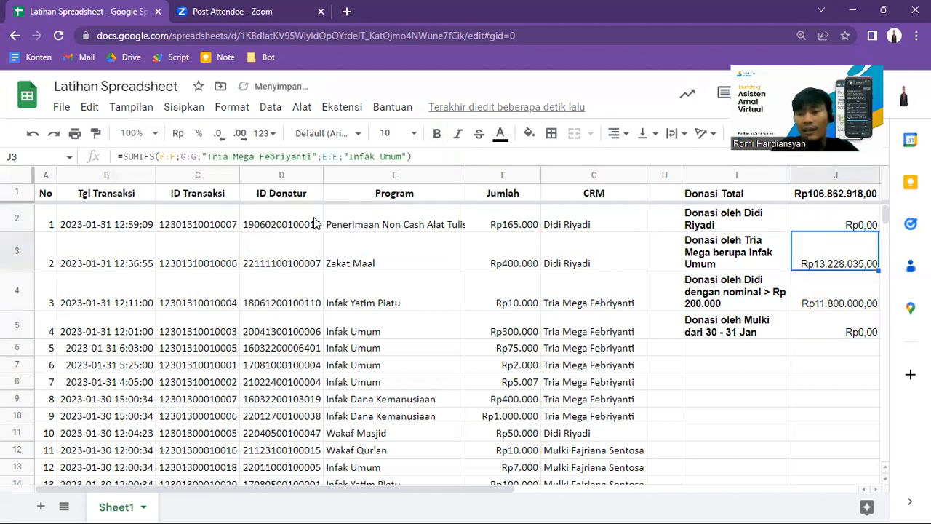
{"action": "left_click", "coordinate": [841, 211]}
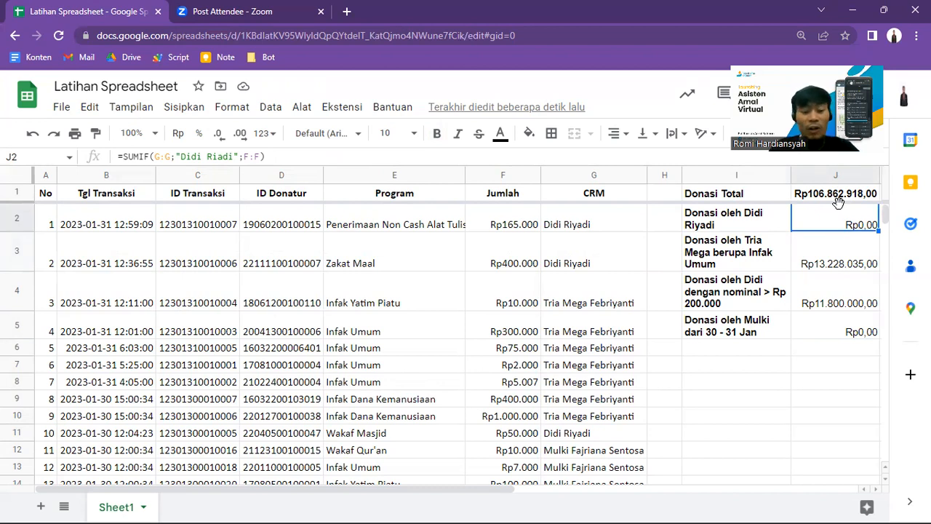
{"action": "key", "text": "ctrl+z"}
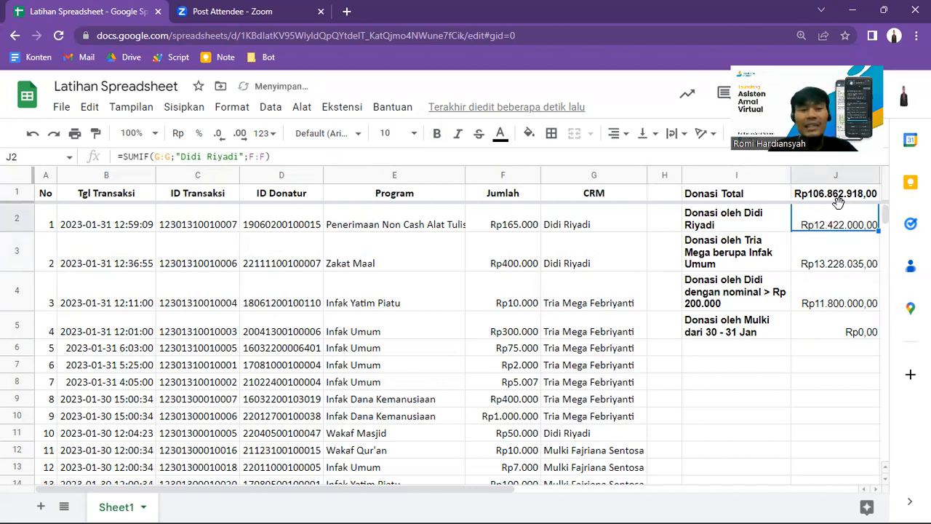
Step: Remove the time from J5's date criterion so it reads "30/01/2023"
{"action": "left_click", "coordinate": [812, 336]}
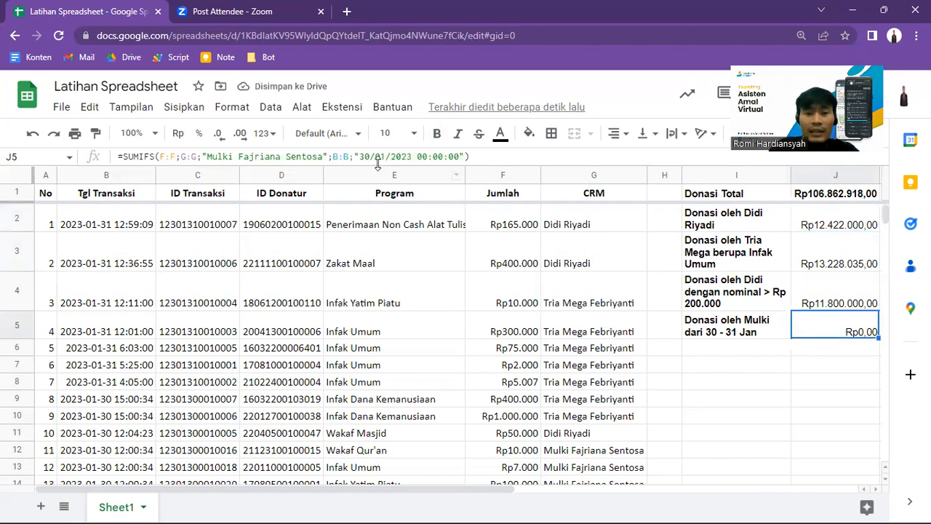
{"action": "left_click", "coordinate": [416, 156]}
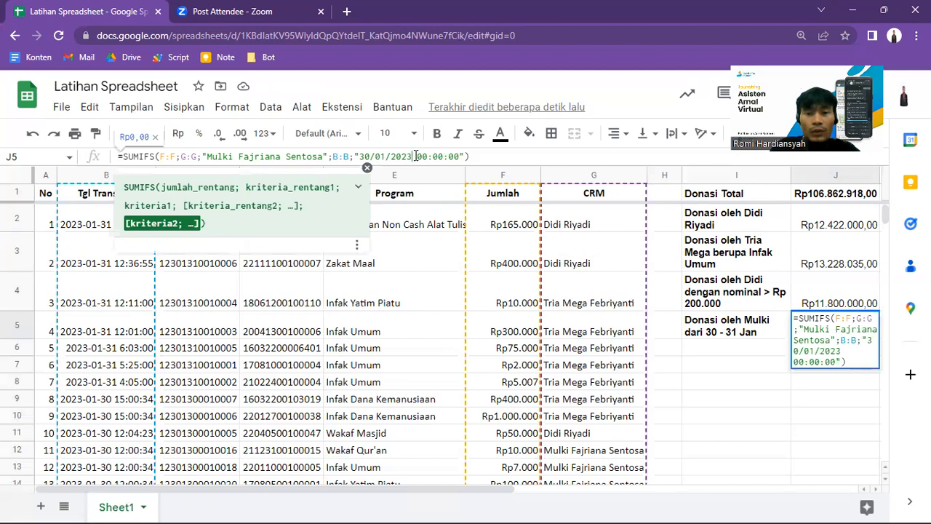
{"action": "key", "text": "shift+End"}
{"action": "key", "text": "shift+Left"}
{"action": "key", "text": "shift+Left"}
{"action": "key", "text": "BackSpace"}
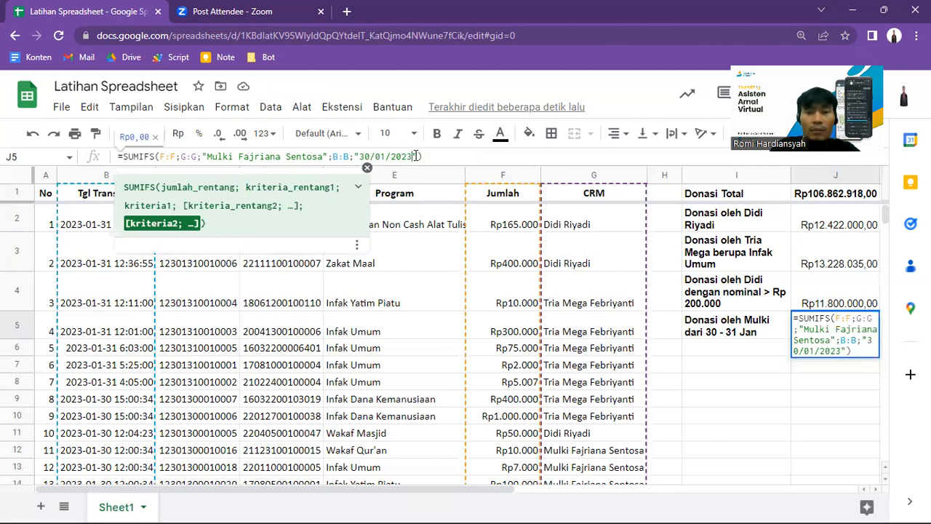
{"action": "key", "text": "Return"}
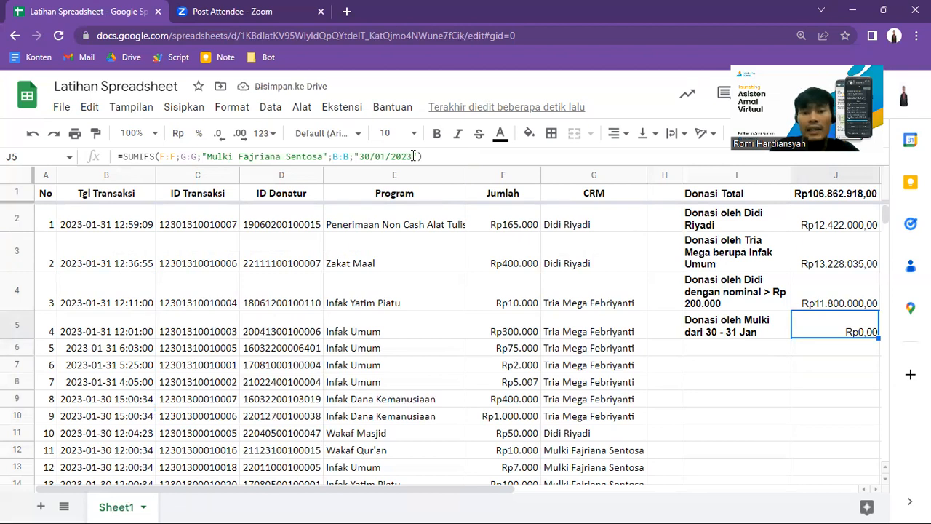
Step: Try the date criterion "30/01/2023 00:00:00" in J5's SUMIFS formula
{"action": "left_click", "coordinate": [413, 155]}
{"action": "type", "text": "00:00:00"}
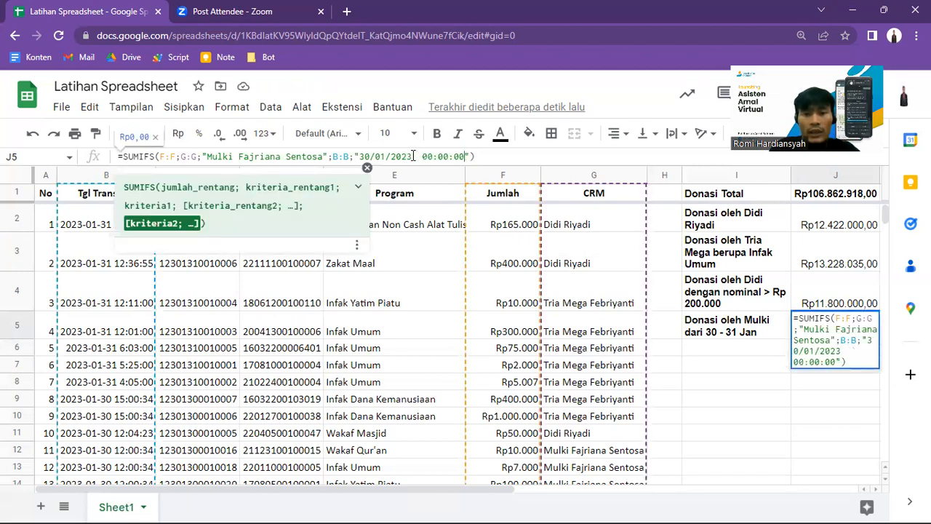
{"action": "key", "text": "BackSpace"}
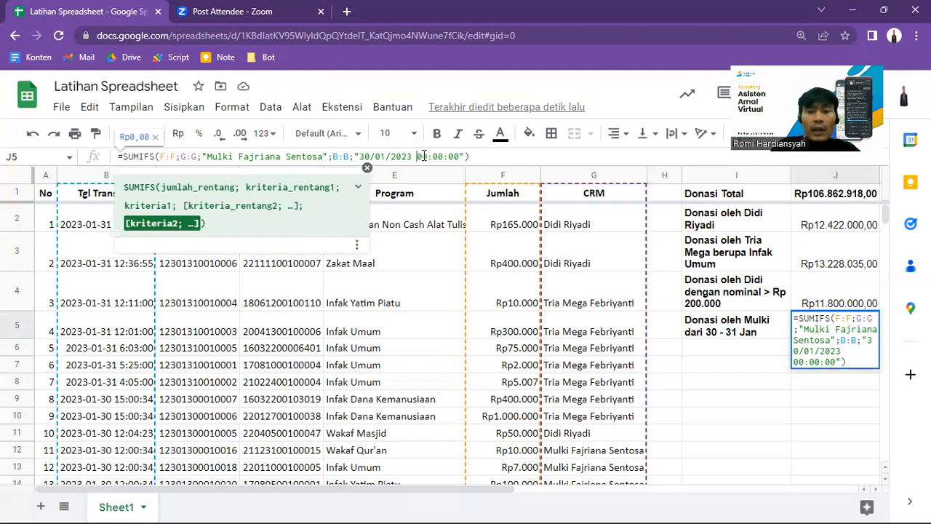
{"action": "key", "text": "Return"}
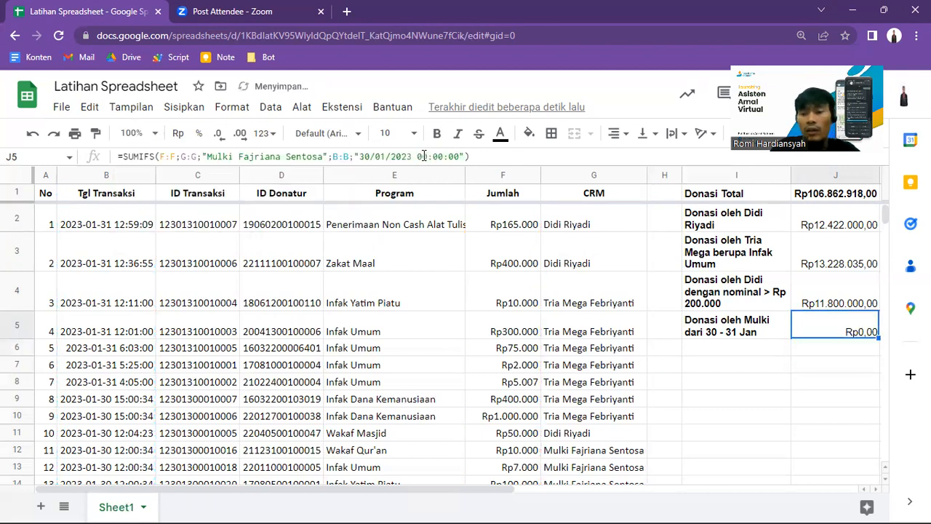
Step: Examine the Tgl Transaksi dates and the matching CRM entries of the 30 January transactions down to row 51
{"action": "left_click", "coordinate": [64, 397]}
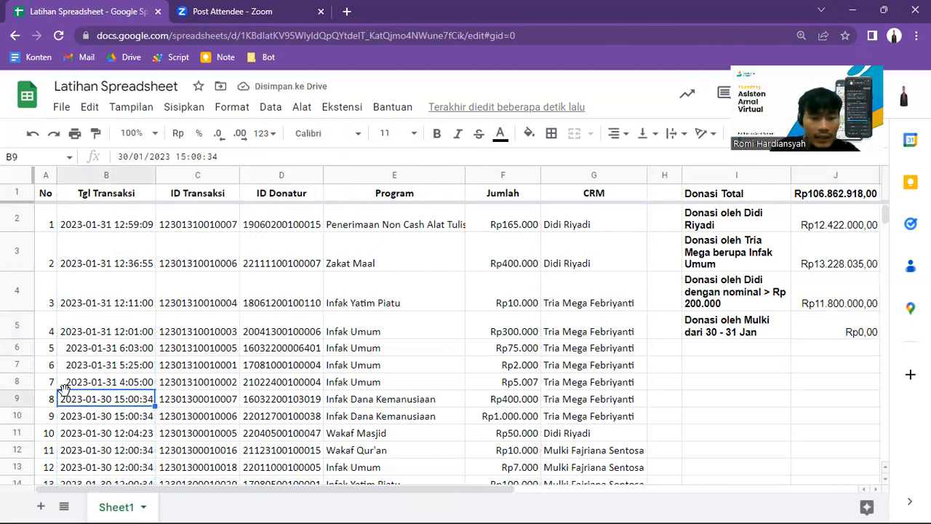
{"action": "key", "text": "Page_Down"}
{"action": "key", "text": "Page_Down"}
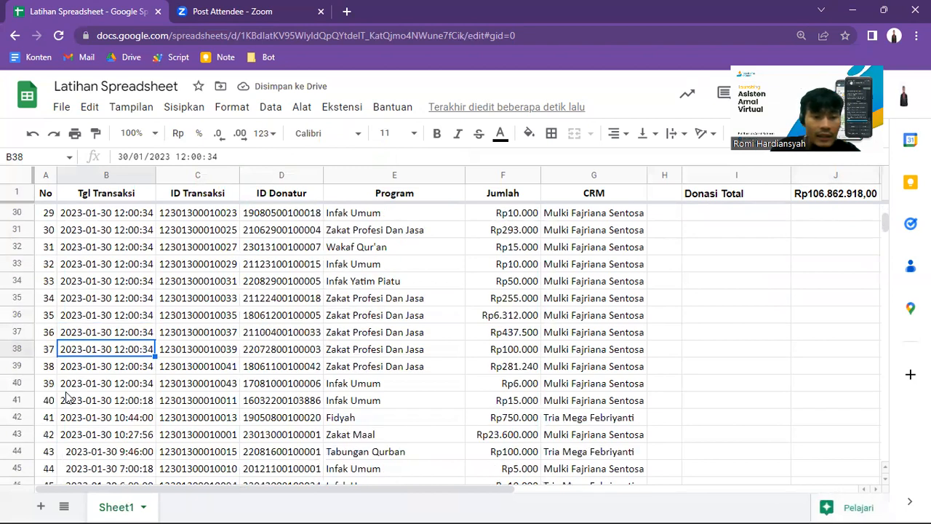
{"action": "key", "text": "Down"}
{"action": "key", "text": "Down"}
{"action": "key", "text": "Down"}
{"action": "key", "text": "Down"}
{"action": "key", "text": "Down"}
{"action": "key", "text": "Down"}
{"action": "key", "text": "Down"}
{"action": "key", "text": "Down"}
{"action": "key", "text": "Down"}
{"action": "key", "text": "Down"}
{"action": "key", "text": "Down"}
{"action": "key", "text": "Down"}
{"action": "key", "text": "Down"}
{"action": "key", "text": "Down"}
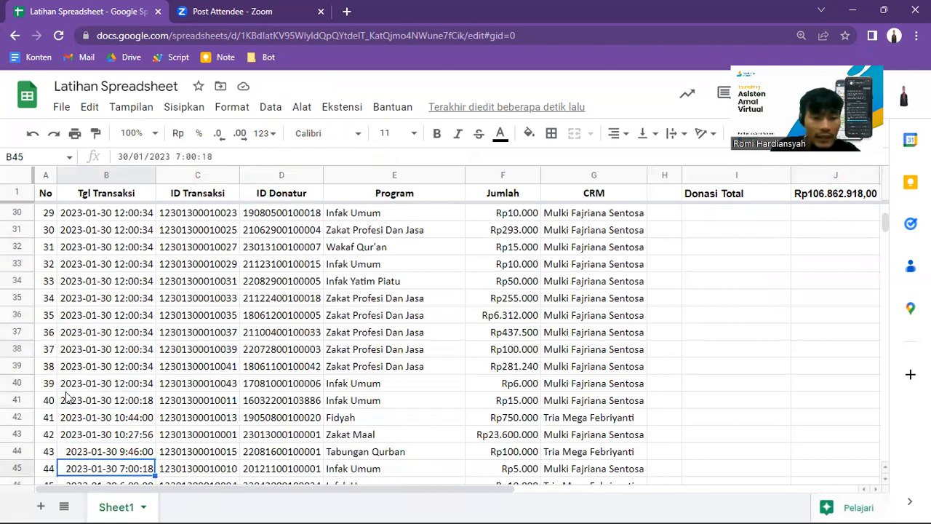
{"action": "key", "text": "Up"}
{"action": "key", "text": "Down"}
{"action": "key", "text": "Up"}
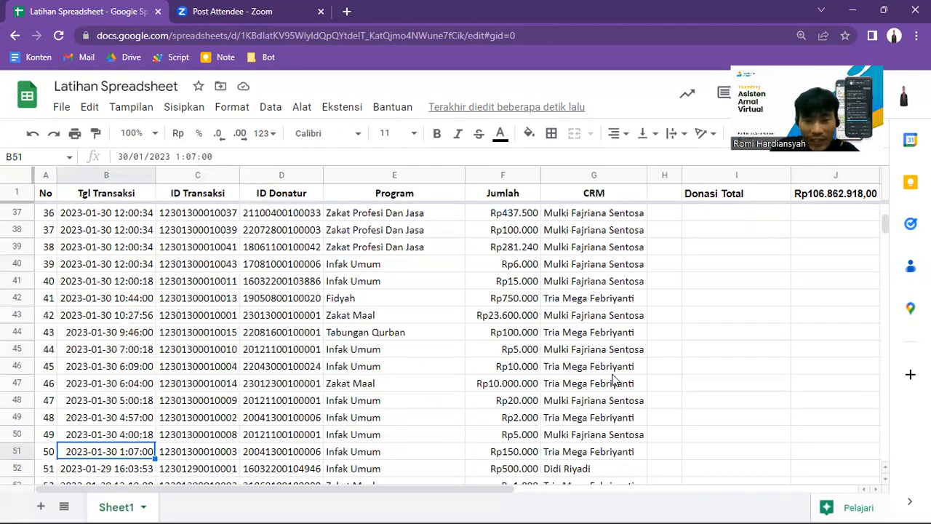
{"action": "key", "text": "Right"}
{"action": "key", "text": "Right"}
{"action": "key", "text": "Right"}
{"action": "key", "text": "Right"}
{"action": "key", "text": "Right"}
{"action": "key", "text": "Right"}
{"action": "key", "text": "Left"}
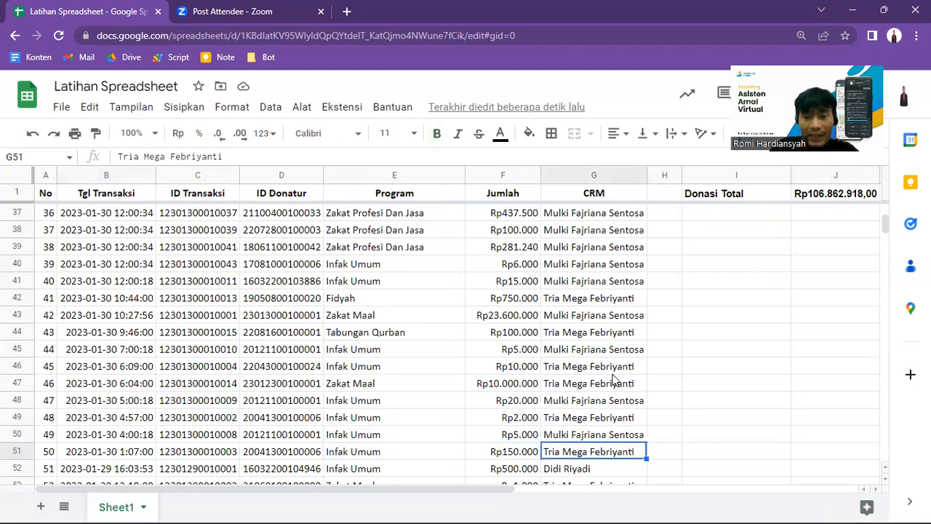
{"action": "key", "text": "Left"}
{"action": "key", "text": "Left"}
{"action": "key", "text": "Left"}
{"action": "key", "text": "Left"}
{"action": "key", "text": "Left"}
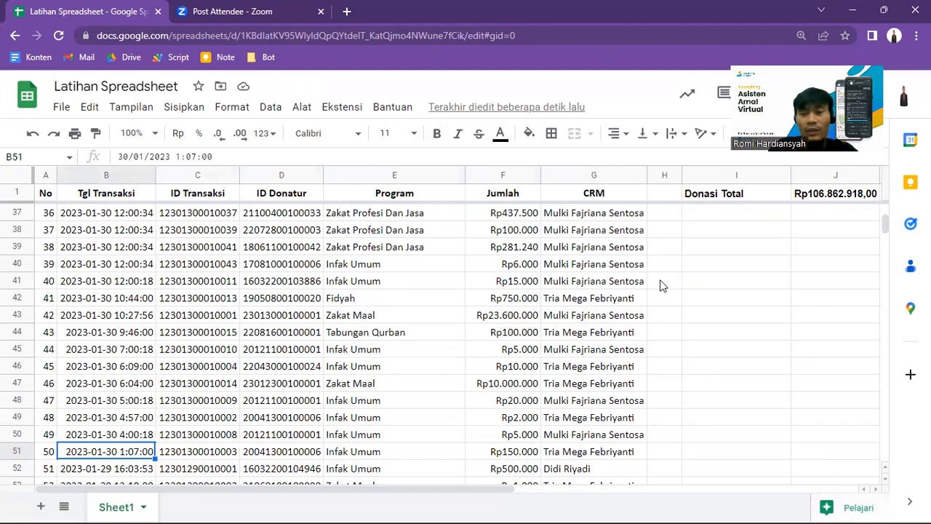
Step: Change the date criterion in J5's SUMIFS formula to ">30/01/2023", without a time
{"action": "left_click", "coordinate": [710, 197]}
{"action": "key", "text": "Down"}
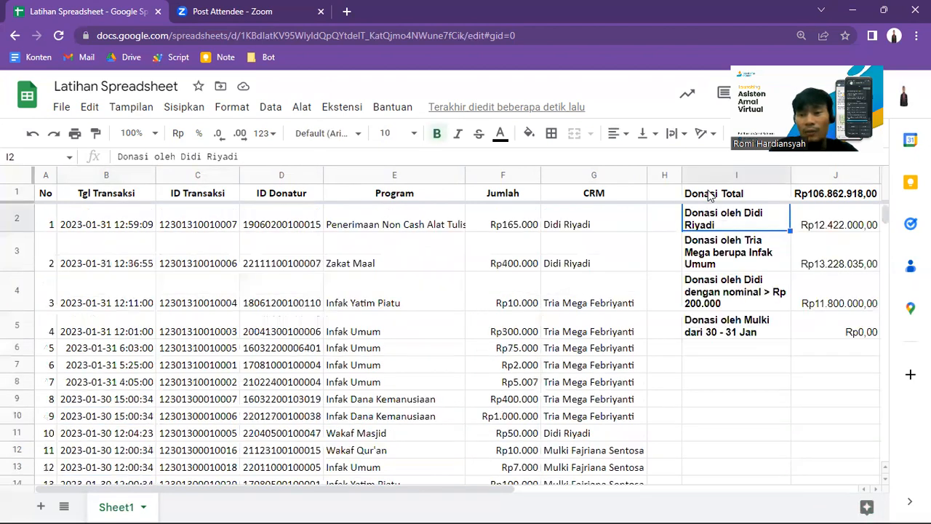
{"action": "key", "text": "Right"}
{"action": "key", "text": "Down"}
{"action": "key", "text": "Down"}
{"action": "key", "text": "Down"}
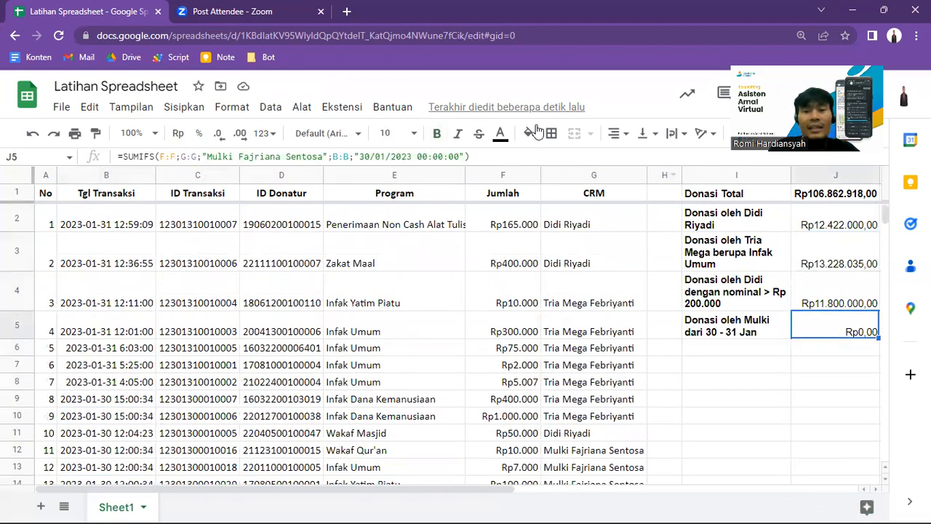
{"action": "left_click", "coordinate": [461, 156]}
{"action": "key", "text": "shift+Left"}
{"action": "key", "text": "shift+Left"}
{"action": "key", "text": "shift+Left"}
{"action": "key", "text": "shift+Left"}
{"action": "key", "text": "shift+Left"}
{"action": "key", "text": "shift+Left"}
{"action": "key", "text": "shift+Left"}
{"action": "key", "text": "shift+Left"}
{"action": "key", "text": "shift+Left"}
{"action": "key", "text": "BackSpace"}
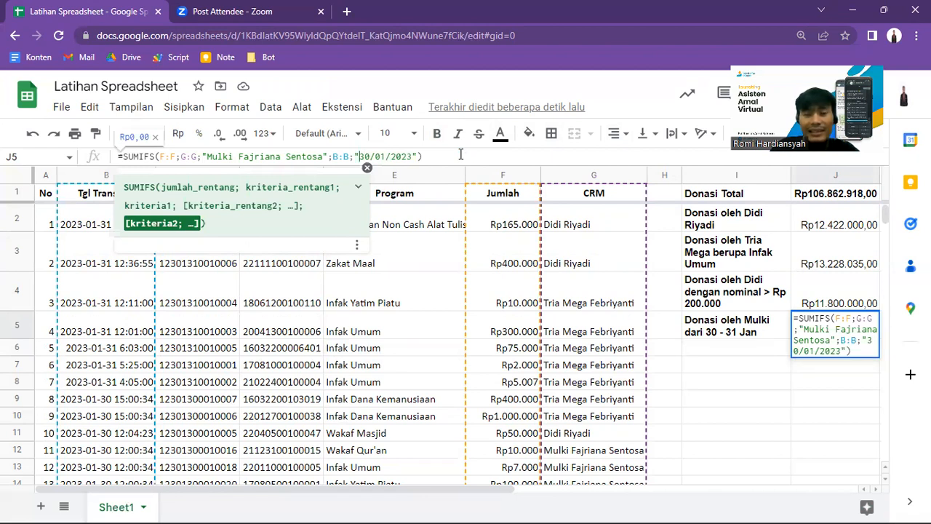
{"action": "type", "text": ">"}
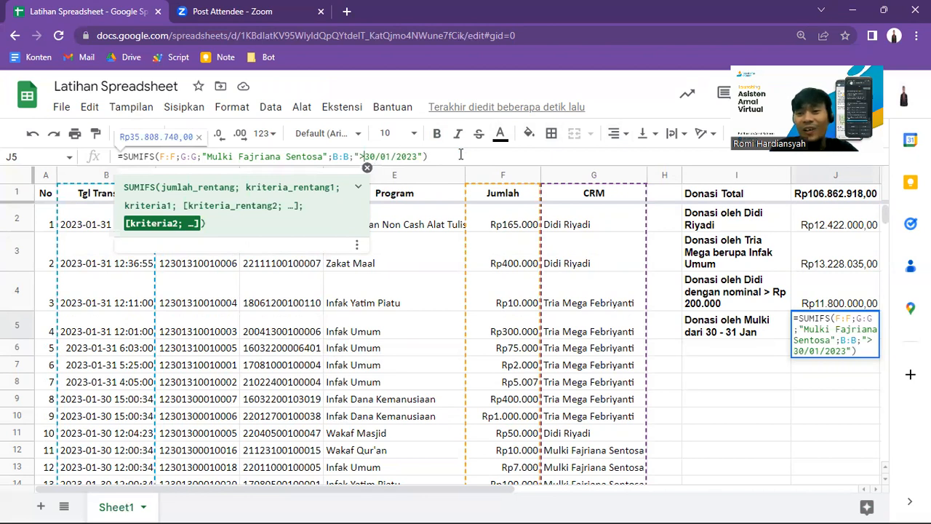
{"action": "key", "text": "Return"}
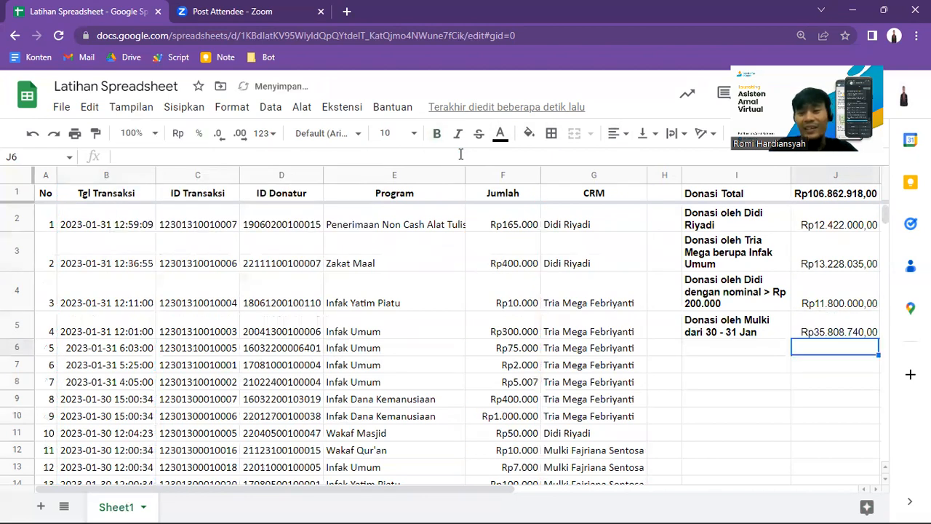
Step: Add the Tgl Transaksi column B:B with the criterion "31/01/2023" as a further condition in J5's SUMIFS formula
{"action": "key", "text": "Up"}
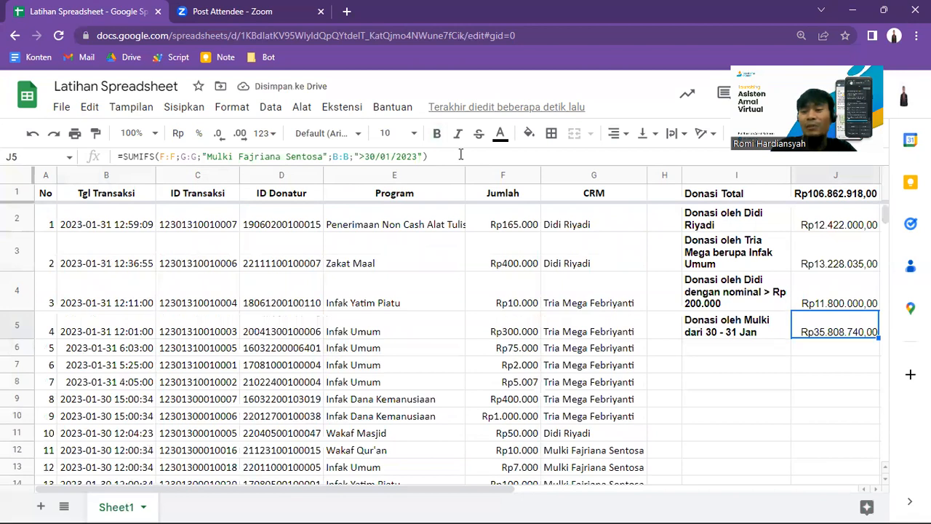
{"action": "left_click", "coordinate": [460, 155]}
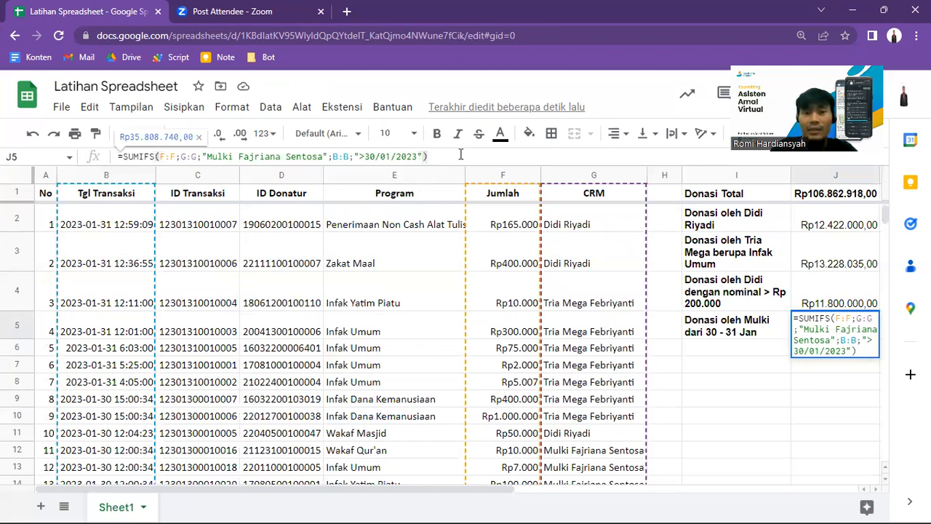
{"action": "key", "text": "BackSpace"}
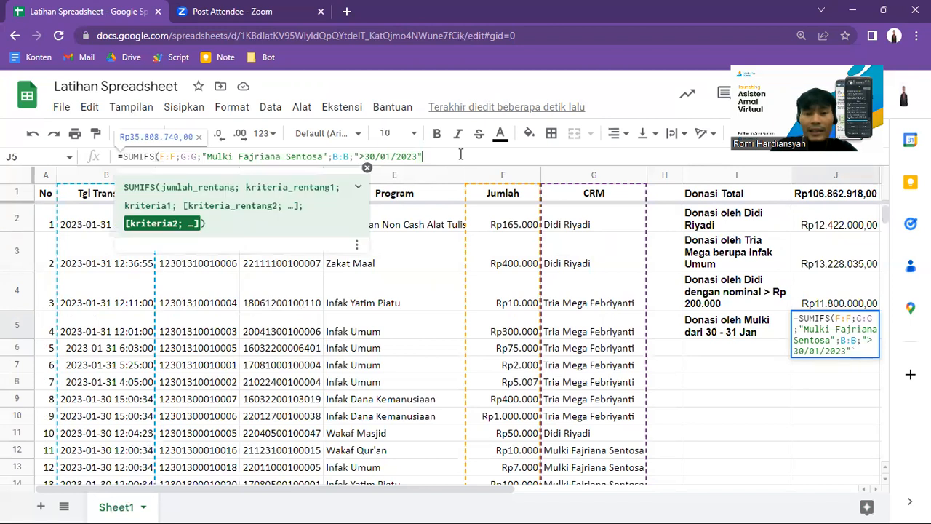
{"action": "type", "text": ";"}
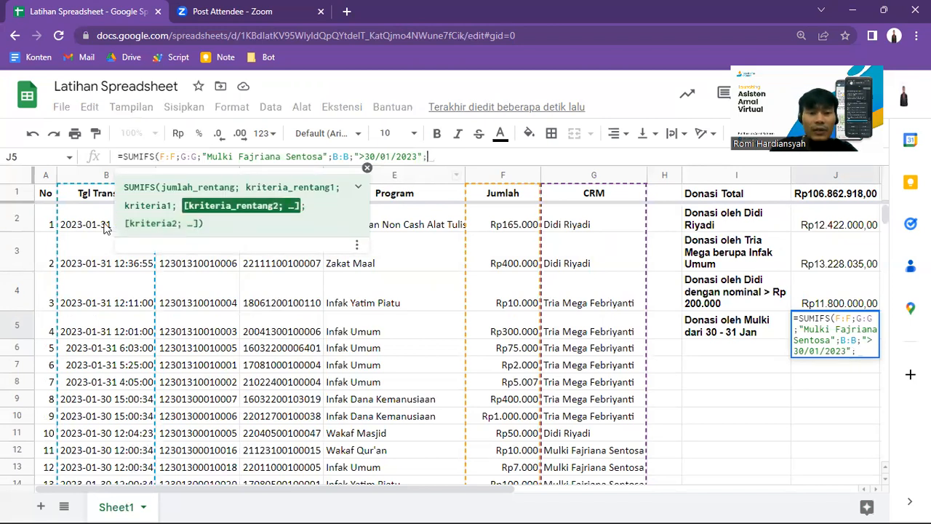
{"action": "left_click", "coordinate": [93, 177]}
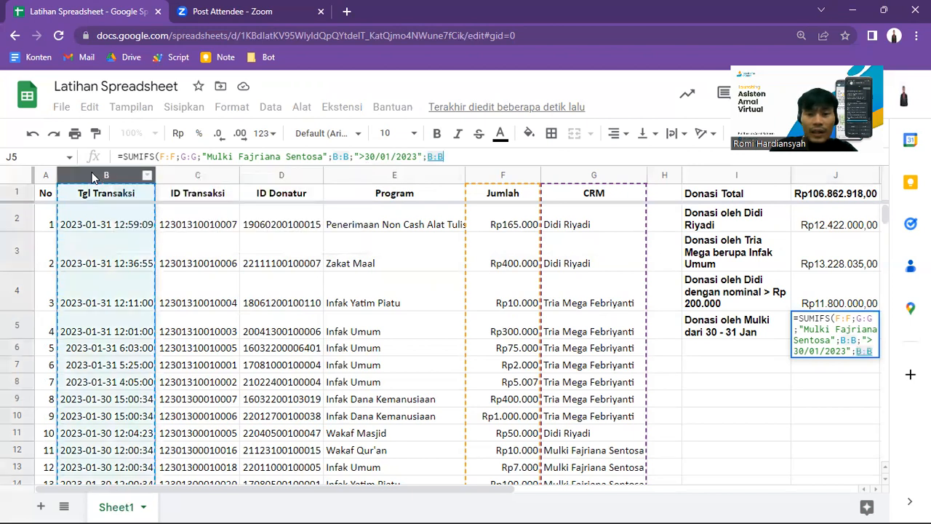
{"action": "type", "text": ";\""}
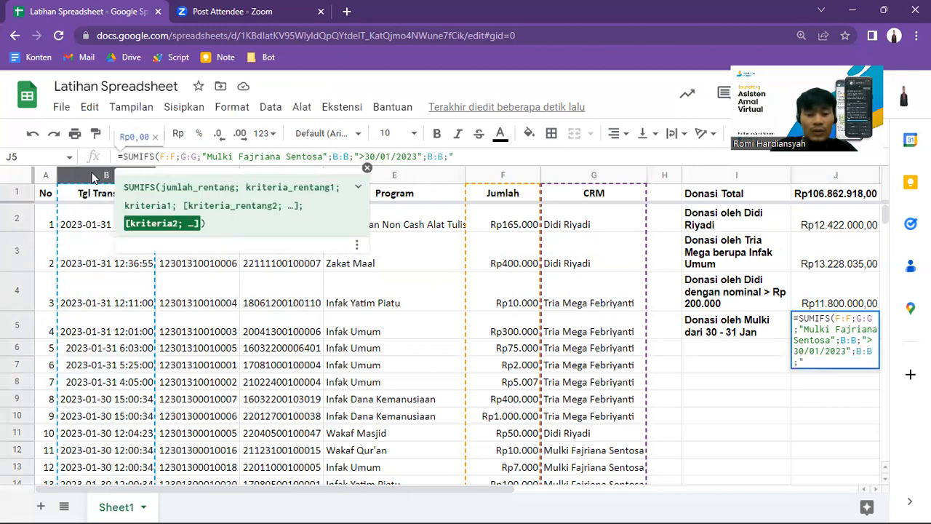
{"action": "type", "text": "31"}
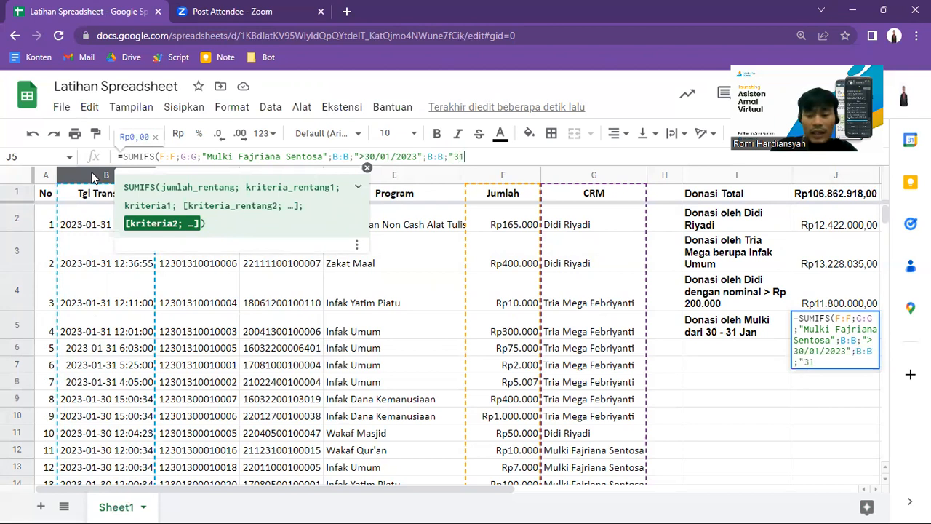
{"action": "type", "text": "/01/2023"}
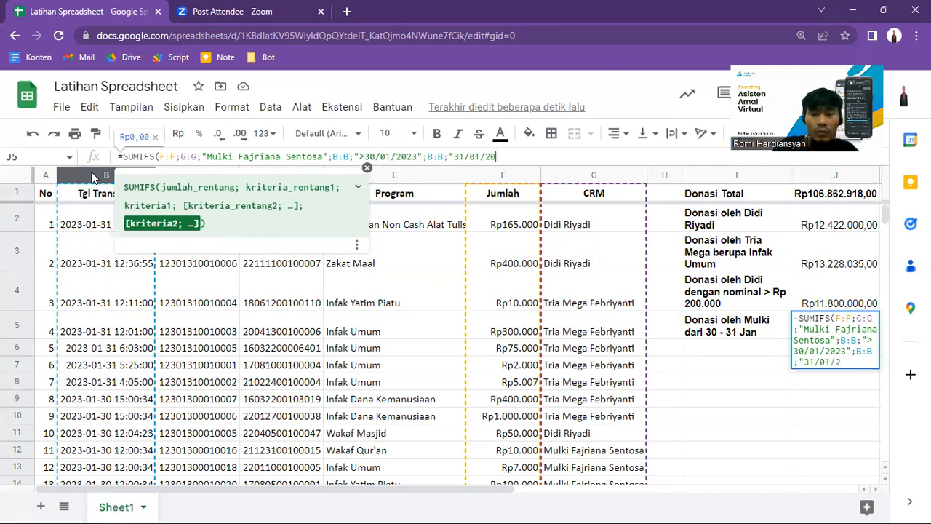
{"action": "type", "text": "\""}
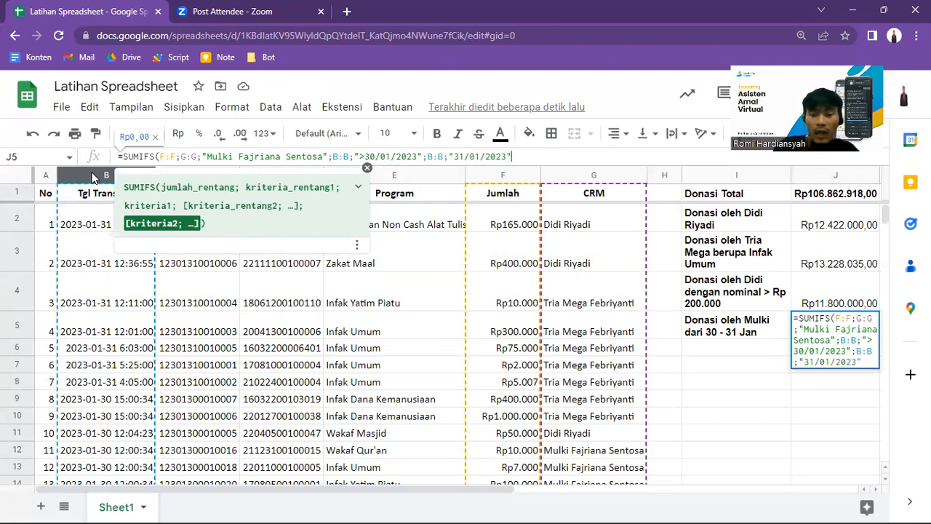
{"action": "type", "text": ")"}
{"action": "key", "text": "Left"}
{"action": "key", "text": "Left"}
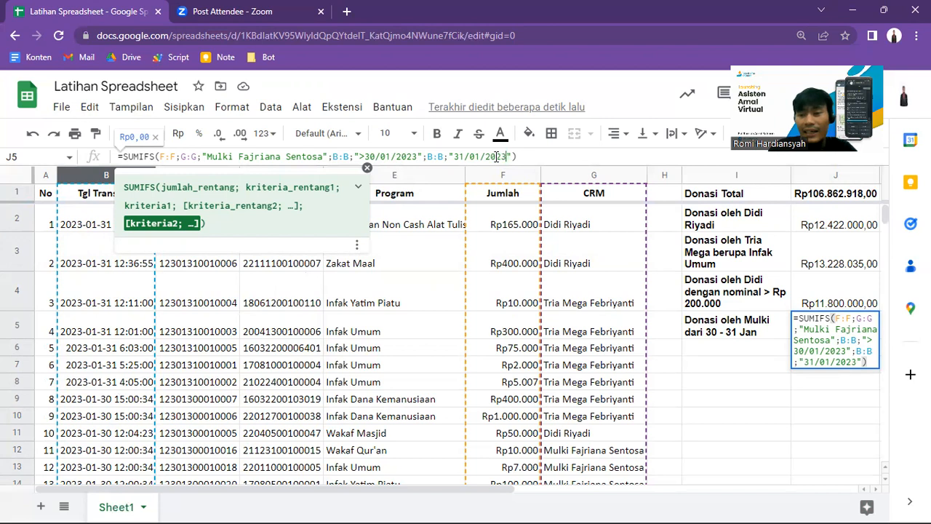
{"action": "key", "text": "Return"}
{"action": "left_click", "coordinate": [854, 339]}
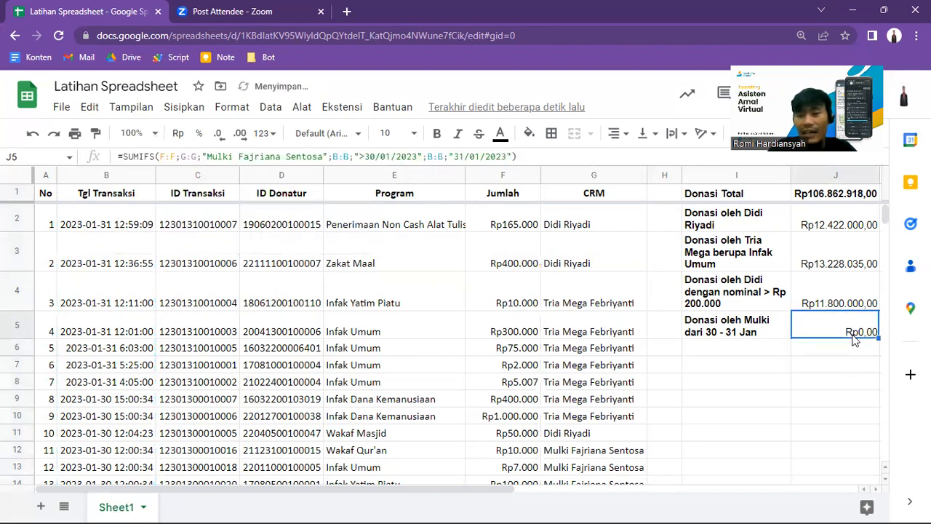
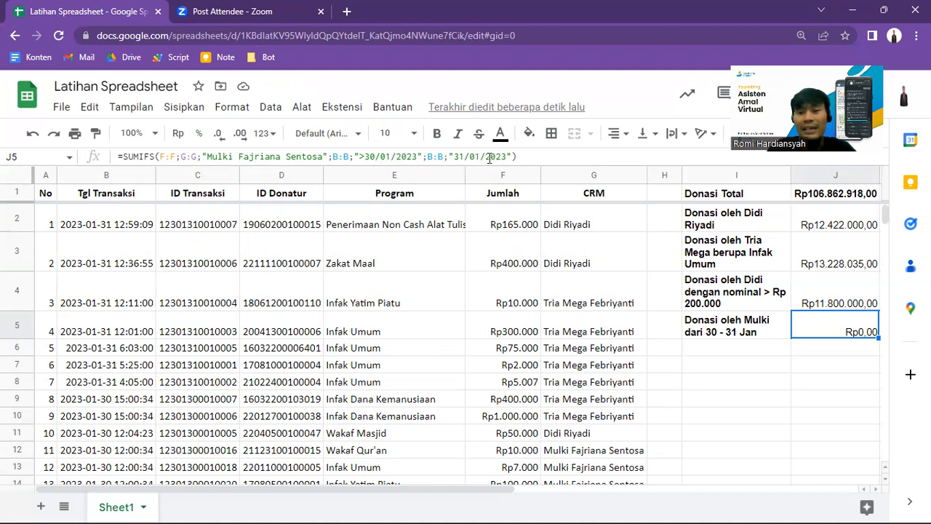
Step: Try adding the time 00:00:00 to the "31/01/2023" criterion in J5's SUMIFS formula
{"action": "left_click", "coordinate": [500, 157]}
{"action": "type", "text": "00:00:00"}
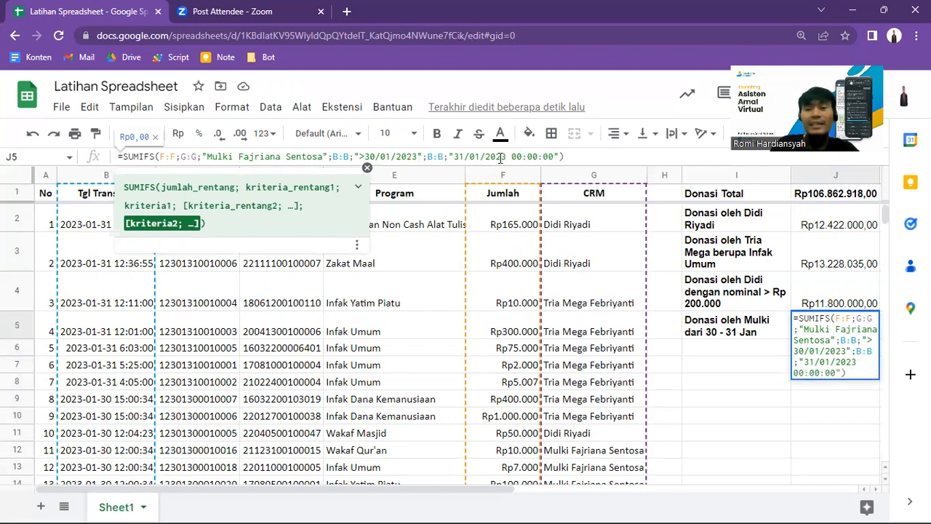
{"action": "key", "text": "shift+Left"}
{"action": "key", "text": "shift+Left"}
{"action": "key", "text": "shift+Left"}
{"action": "key", "text": "shift+Left"}
{"action": "key", "text": "shift+Left"}
{"action": "key", "text": "shift+Left"}
{"action": "key", "text": "shift+Left"}
{"action": "key", "text": "shift+Left"}
{"action": "key", "text": "shift+Left"}
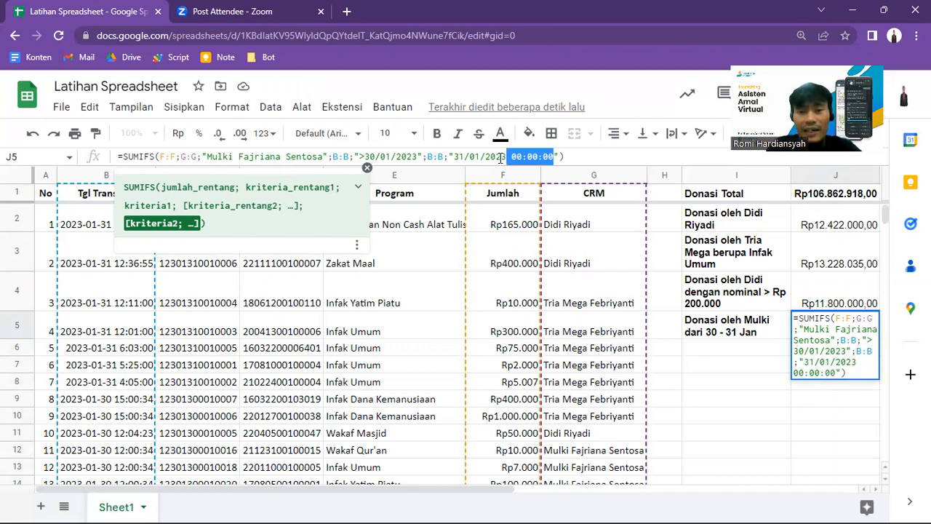
{"action": "key", "text": "BackSpace"}
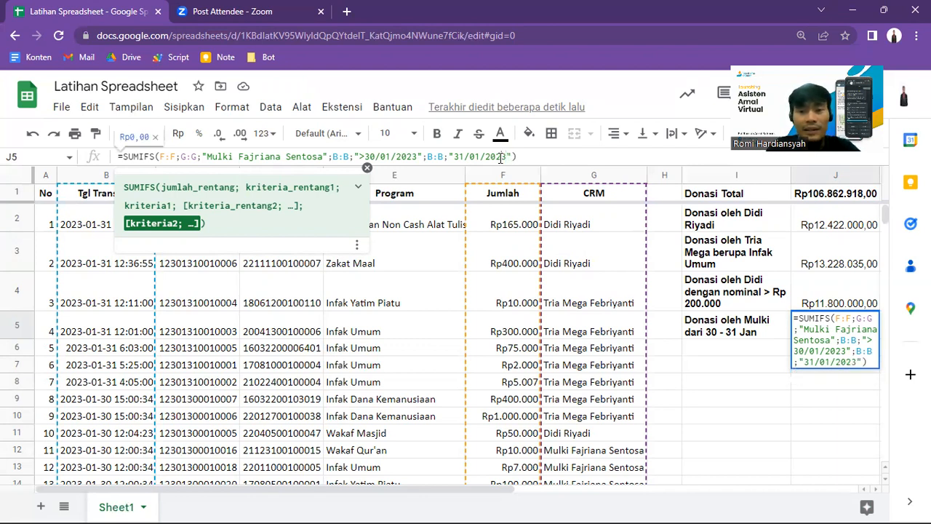
Step: Change the last date criterion in J5's SUMIFS formula to "<31/01/2023"
{"action": "key", "text": "Left"}
{"action": "key", "text": "Left"}
{"action": "key", "text": "Left"}
{"action": "key", "text": "Left"}
{"action": "key", "text": "Left"}
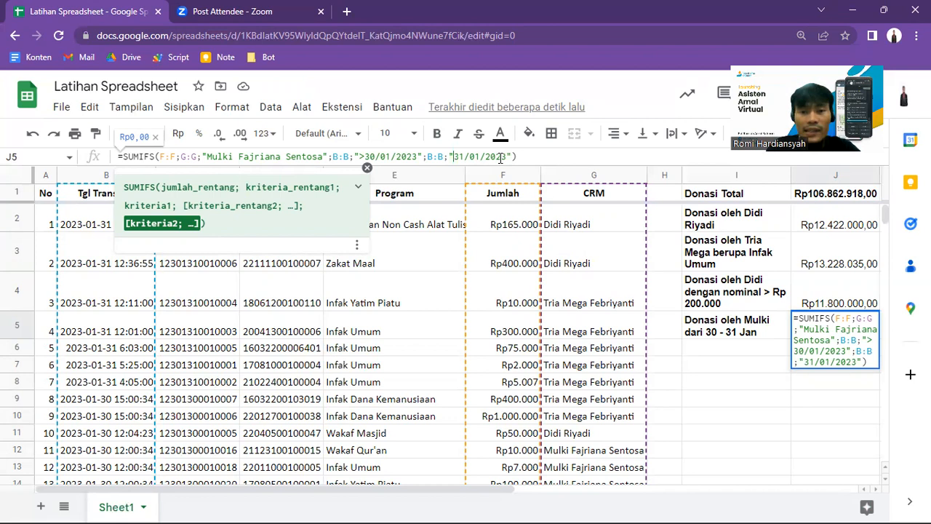
{"action": "type", "text": "<"}
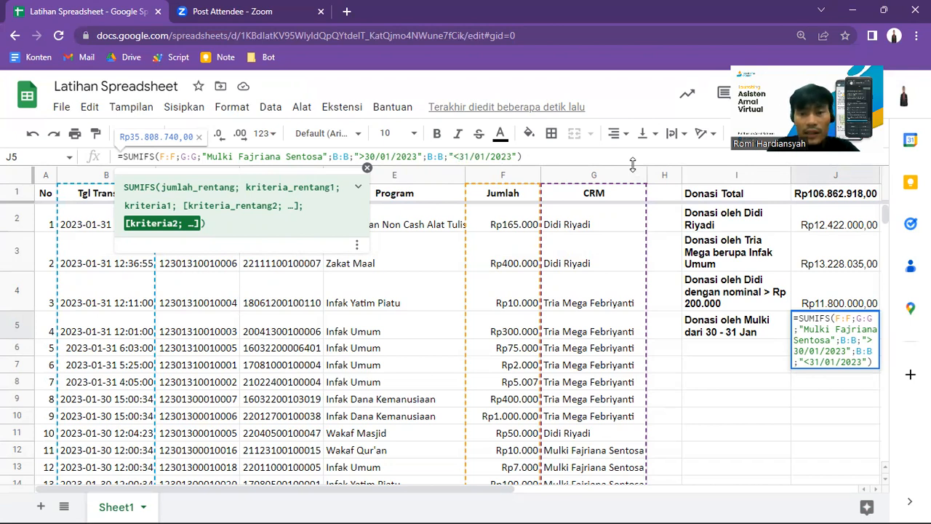
{"action": "key", "text": "Return"}
{"action": "key", "text": "Up"}
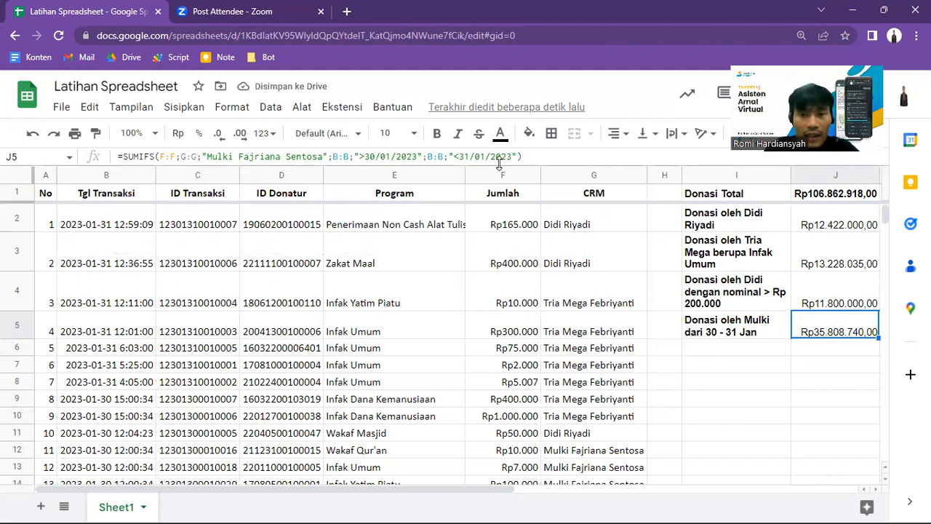
Step: Try the criterion "<=31/01/2023" as the upper date limit in J5's SUMIFS formula
{"action": "left_click", "coordinate": [463, 156]}
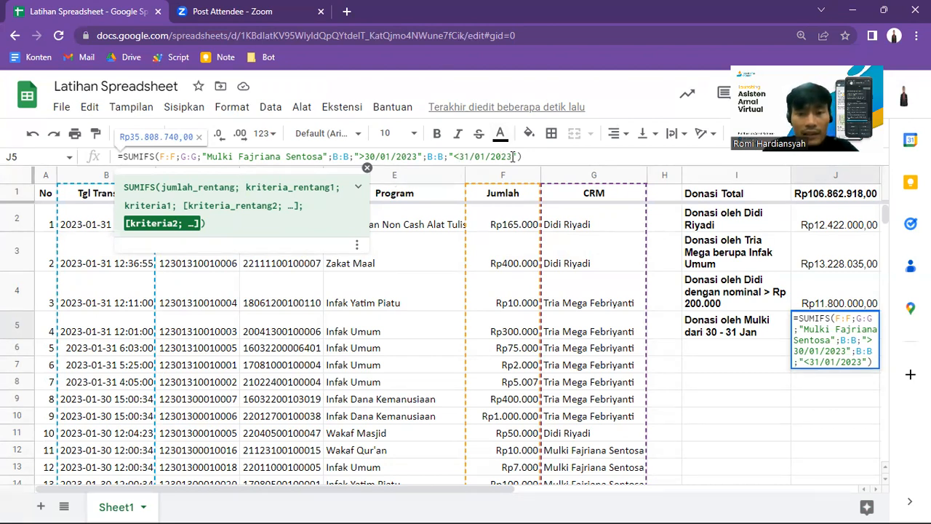
{"action": "type", "text": "="}
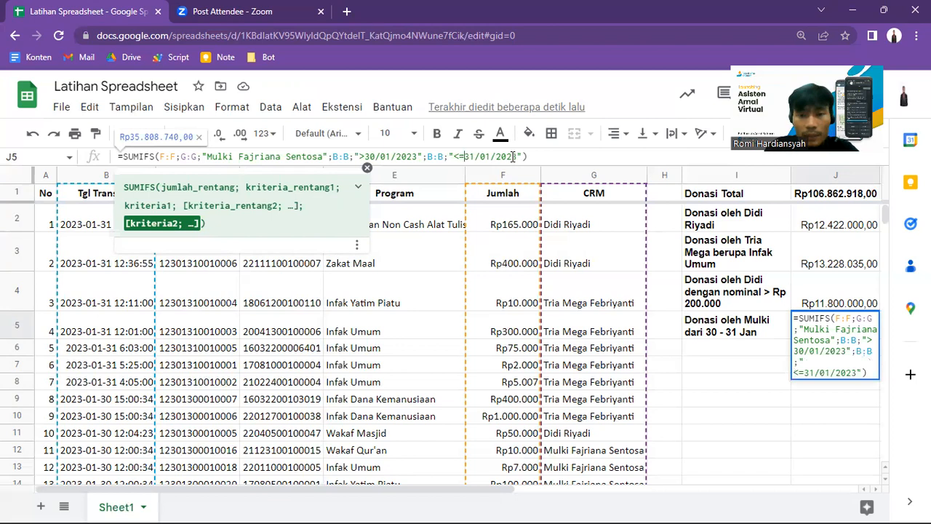
{"action": "key", "text": "BackSpace"}
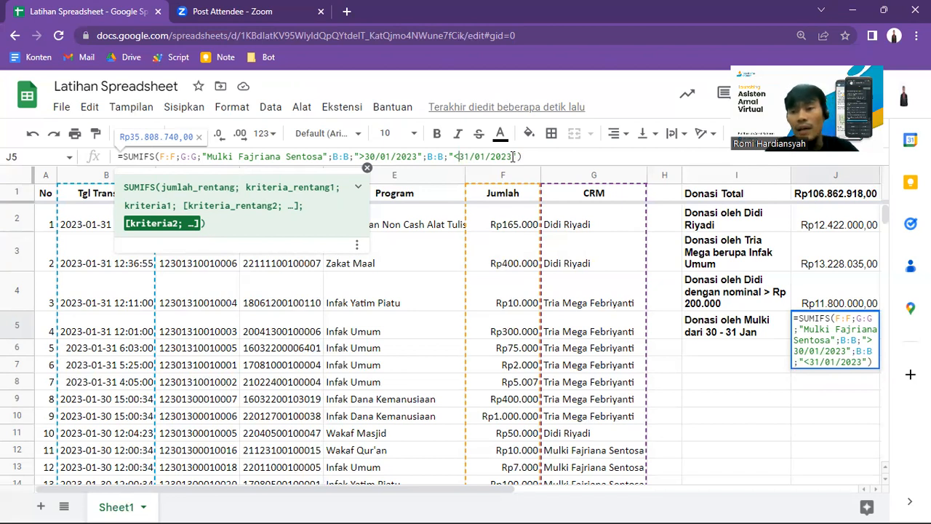
Step: Try the criterion "<01/02/2023" as the upper date limit in J5's SUMIFS formula
{"action": "double_click", "coordinate": [463, 156]}
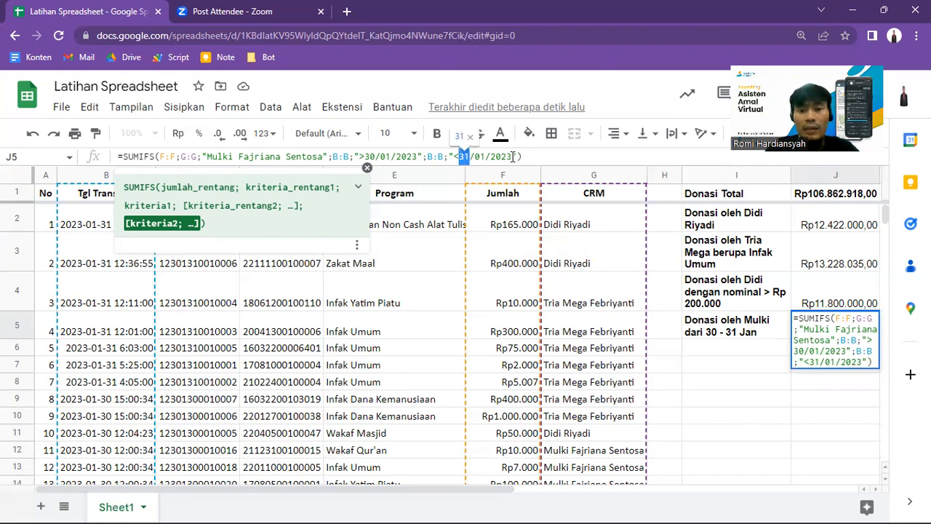
{"action": "type", "text": "01"}
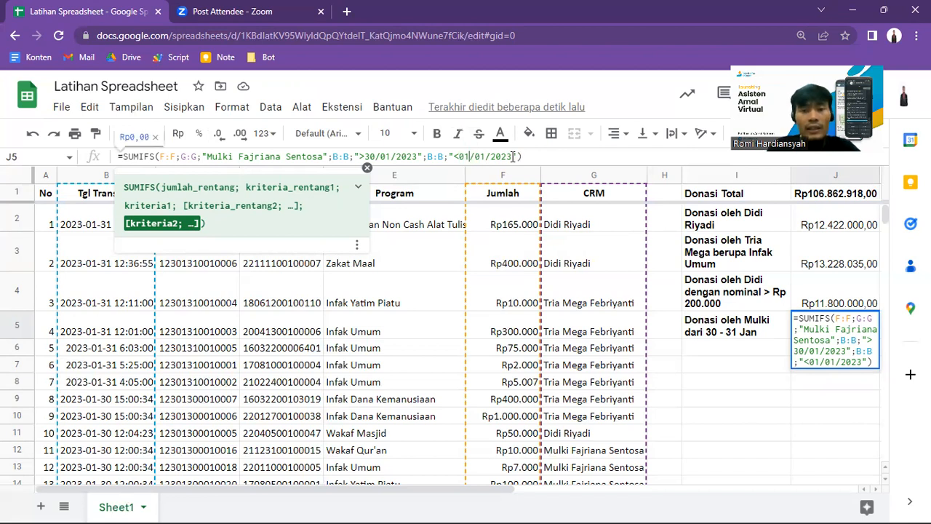
{"action": "key", "text": "Right"}
{"action": "key", "text": "shift+Right"}
{"action": "type", "text": "2"}
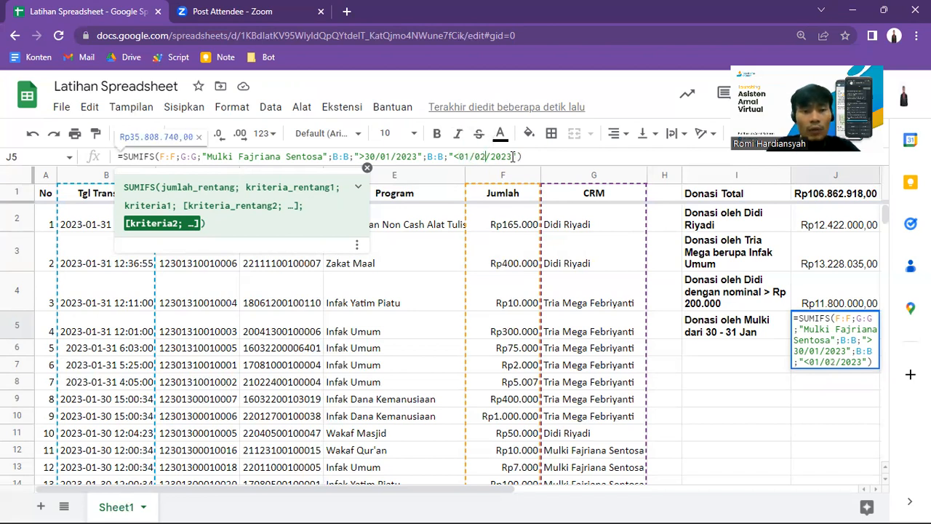
{"action": "key", "text": "End"}
{"action": "key", "text": "Left"}
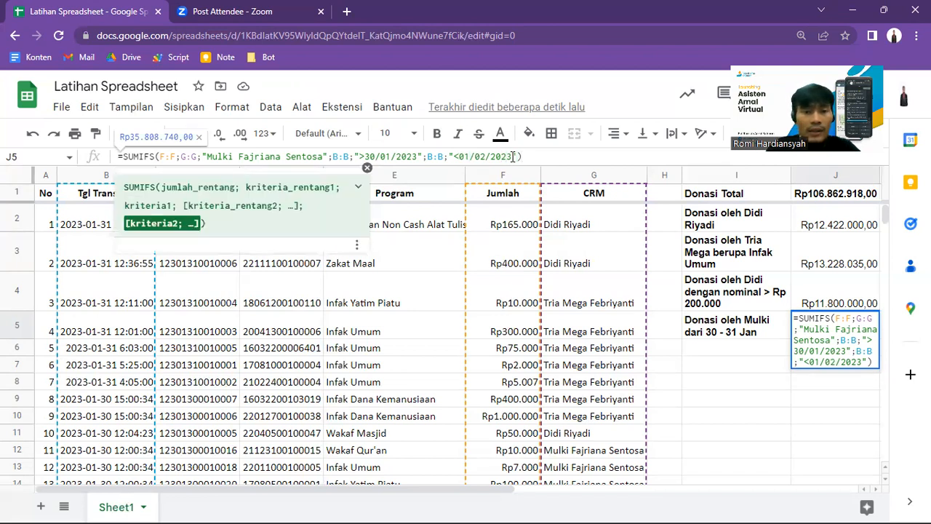
Step: Restore the upper date criterion in J5's SUMIFS formula to "<31/01/2023"
{"action": "key", "text": "BackSpace"}
{"action": "key", "text": "BackSpace"}
{"action": "type", "text": "31"}
{"action": "key", "text": "Right"}
{"action": "key", "text": "Right"}
{"action": "key", "text": "Delete"}
{"action": "type", "text": "1"}
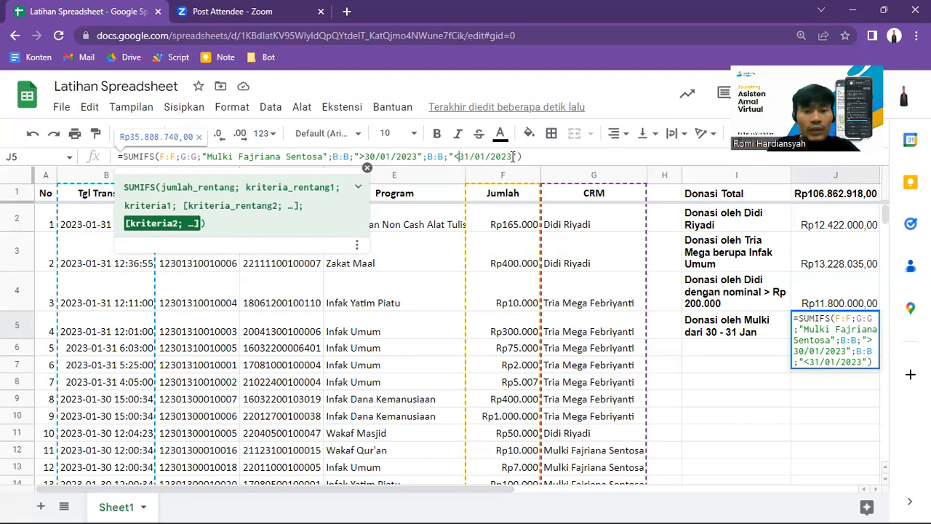
{"action": "key", "text": "shift+Right"}
{"action": "key", "text": "shift+Right"}
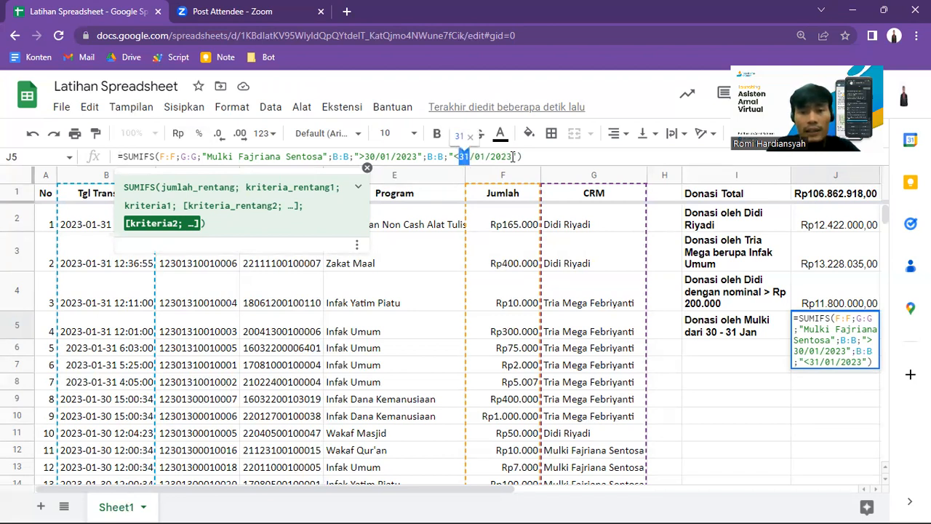
{"action": "key", "text": "Return"}
Step: Change the date range in I5's donation label to 28 - 30 Jan
{"action": "key", "text": "Left"}
{"action": "key", "text": "Up"}
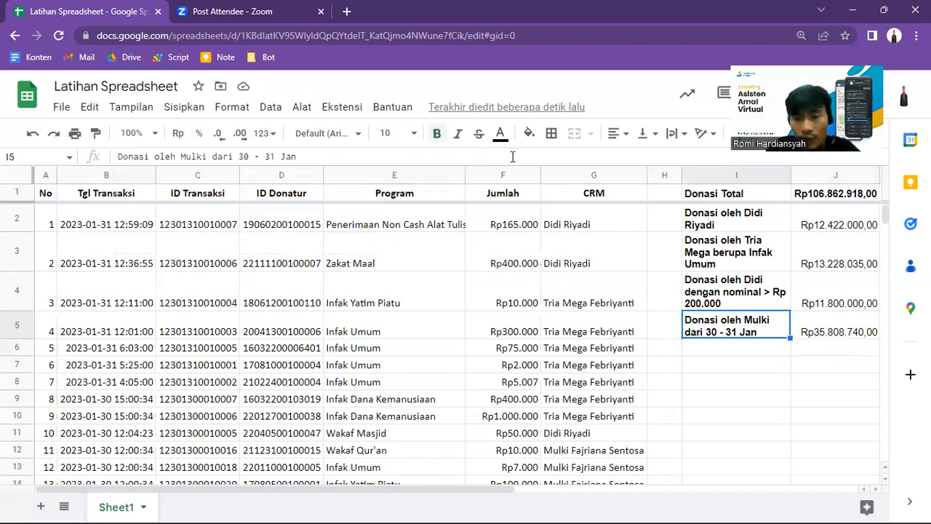
{"action": "left_click", "coordinate": [270, 157]}
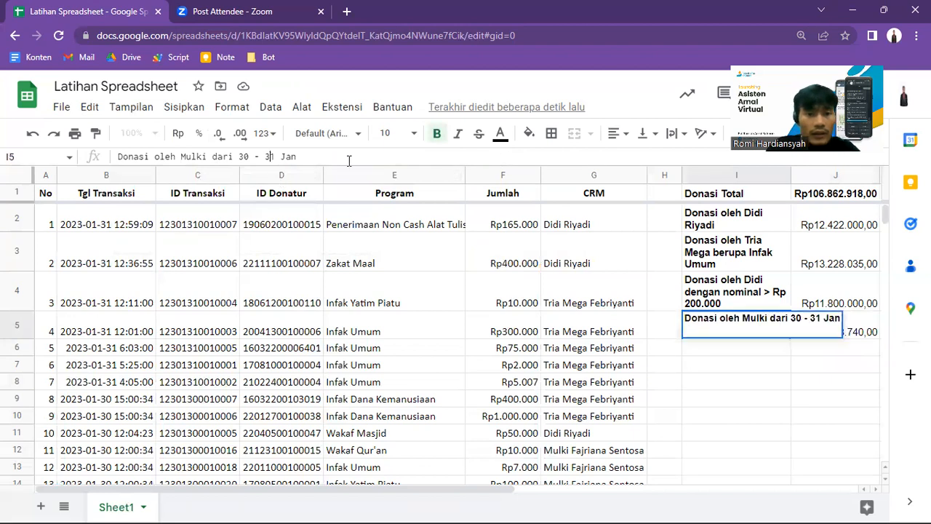
{"action": "key", "text": "Delete"}
{"action": "type", "text": "0"}
{"action": "key", "text": "Left"}
{"action": "key", "text": "Left"}
{"action": "key", "text": "Left"}
{"action": "key", "text": "Left"}
{"action": "key", "text": "shift+Left"}
{"action": "key", "text": "shift+Left"}
{"action": "type", "text": "28"}
{"action": "key", "text": "Return"}
{"action": "key", "text": "Up"}
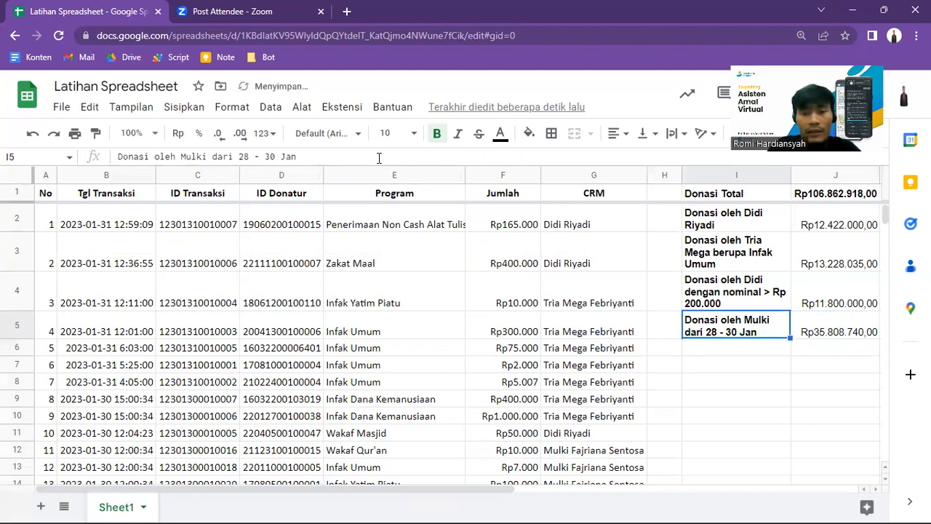
Step: Set the lower date criterion in J5's SUMIFS formula to ">28/01/2023"
{"action": "key", "text": "Right"}
{"action": "double_click", "coordinate": [370, 156]}
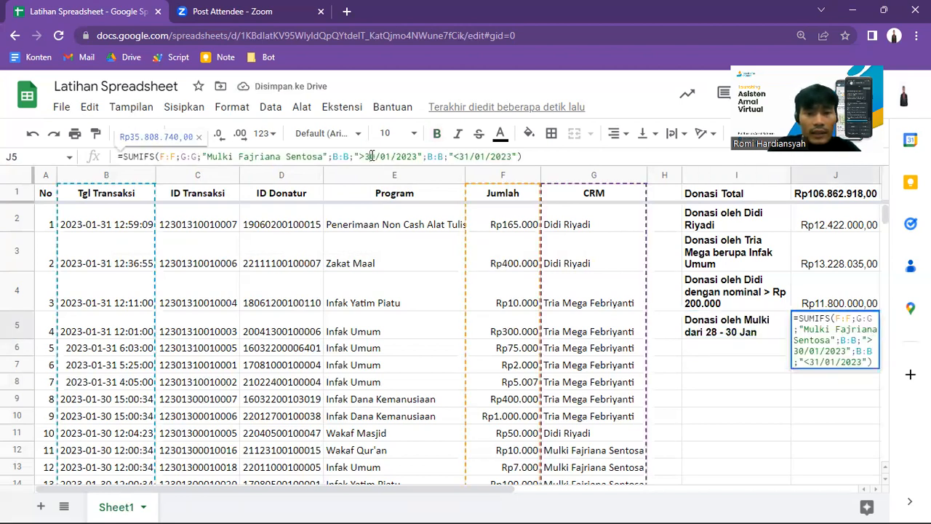
{"action": "type", "text": "26"}
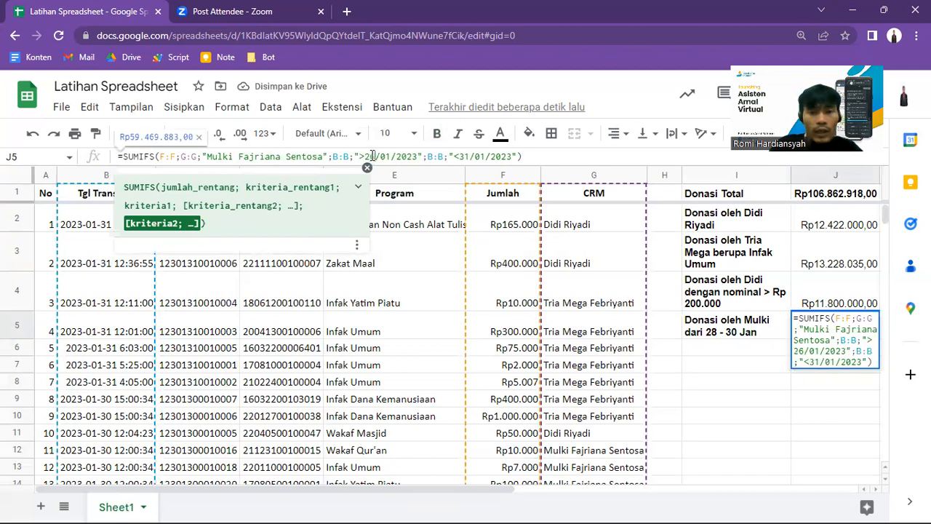
{"action": "key", "text": "BackSpace"}
{"action": "type", "text": "8"}
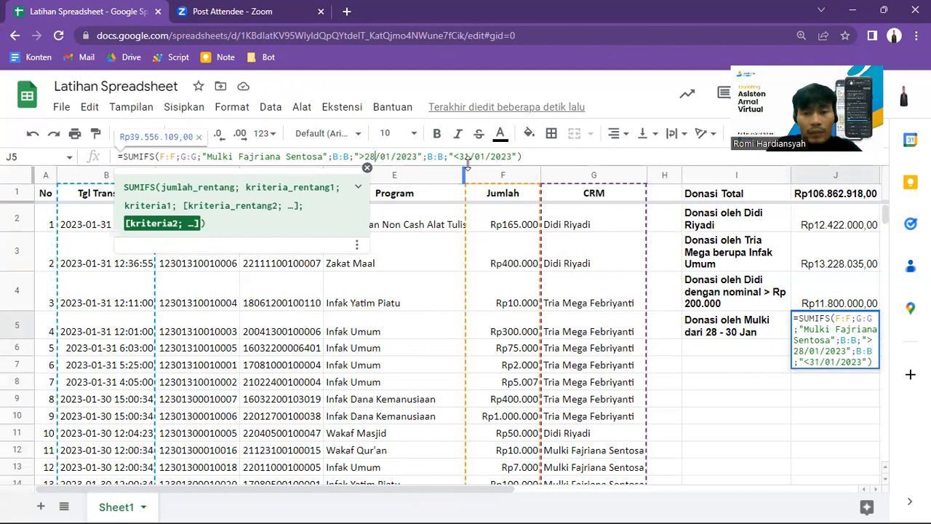
{"action": "left_click", "coordinate": [466, 156]}
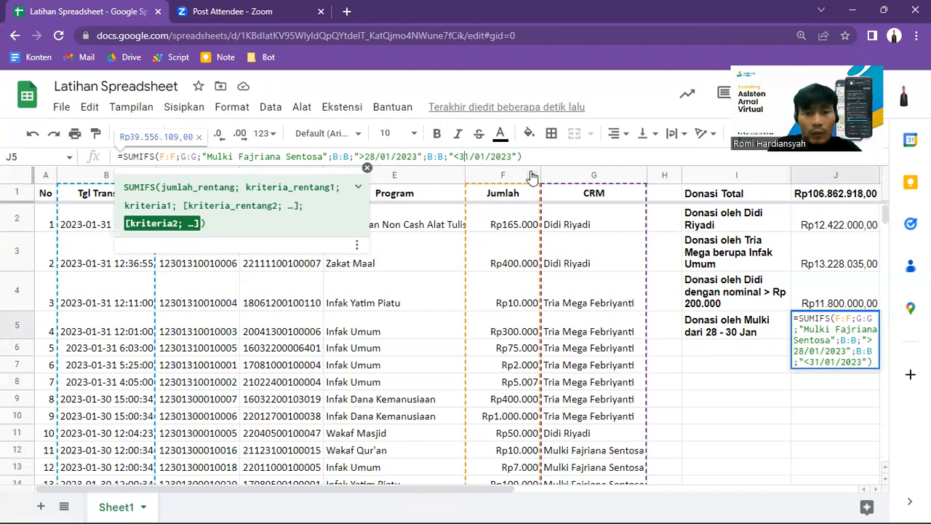
{"action": "key", "text": "Return"}
{"action": "key", "text": "Up"}
{"action": "key", "text": "Left"}
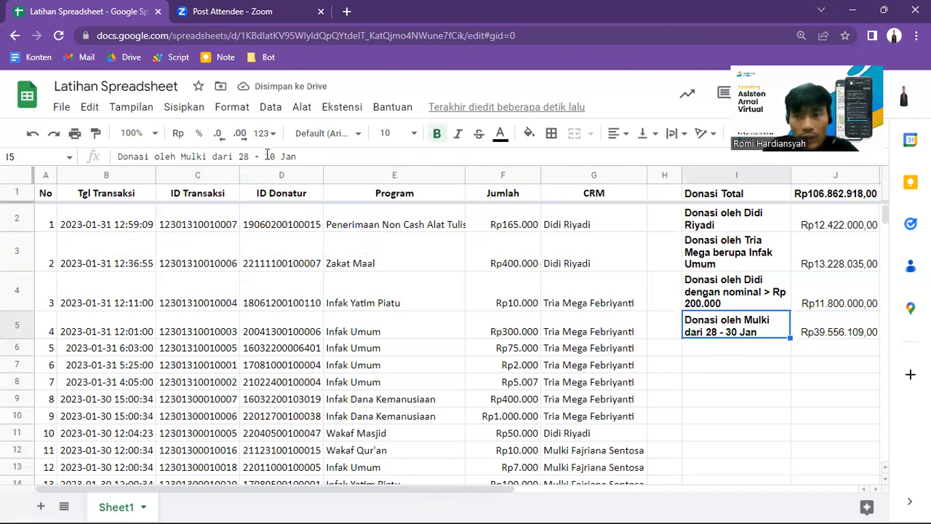
Step: Try 30 as the day of J5's upper date criterion and return it to "<31/01/2023"
{"action": "key", "text": "Right"}
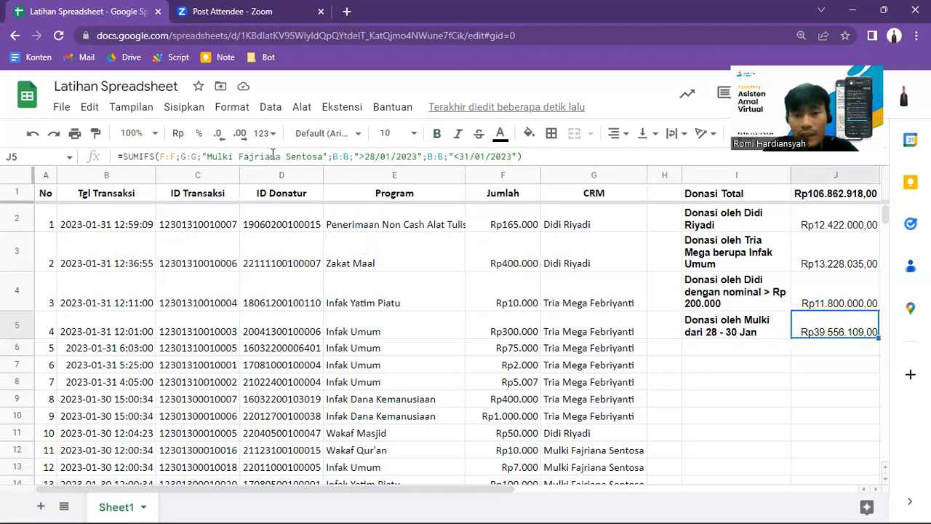
{"action": "left_click", "coordinate": [461, 157]}
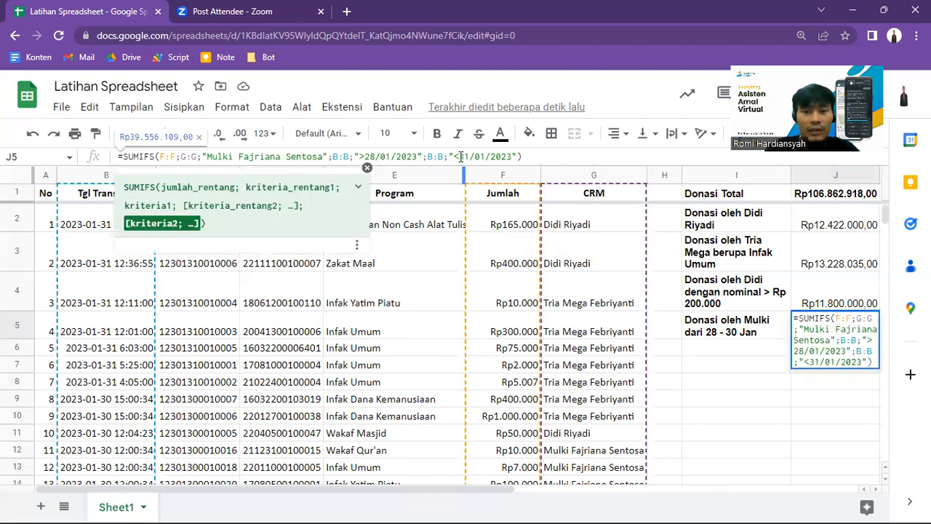
{"action": "double_click", "coordinate": [461, 157]}
{"action": "type", "text": "30"}
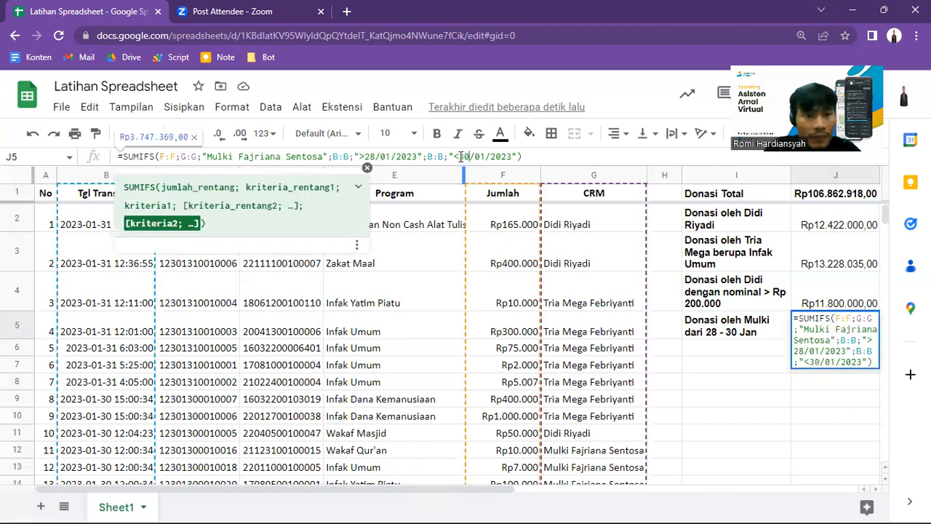
{"action": "key", "text": "BackSpace"}
{"action": "type", "text": "1"}
{"action": "key", "text": "Return"}
{"action": "key", "text": "Up"}
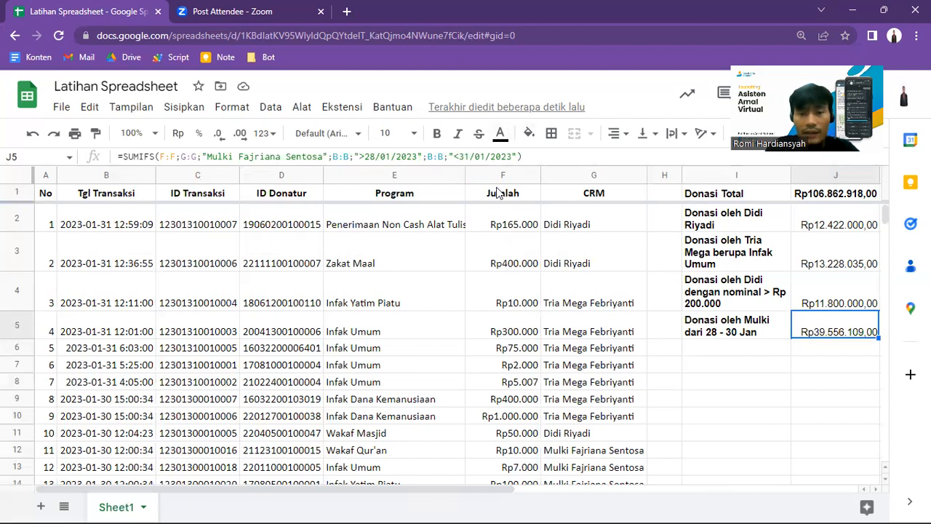
Step: Set the upper date criterion in J5's SUMIFS formula to "<30/01/2023"
{"action": "left_click", "coordinate": [465, 156]}
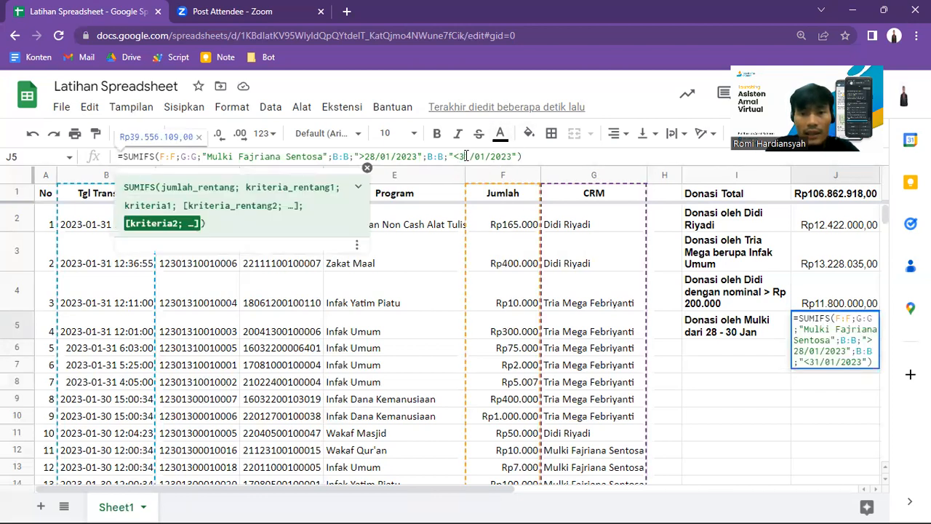
{"action": "key", "text": "shift+Right"}
{"action": "type", "text": "0"}
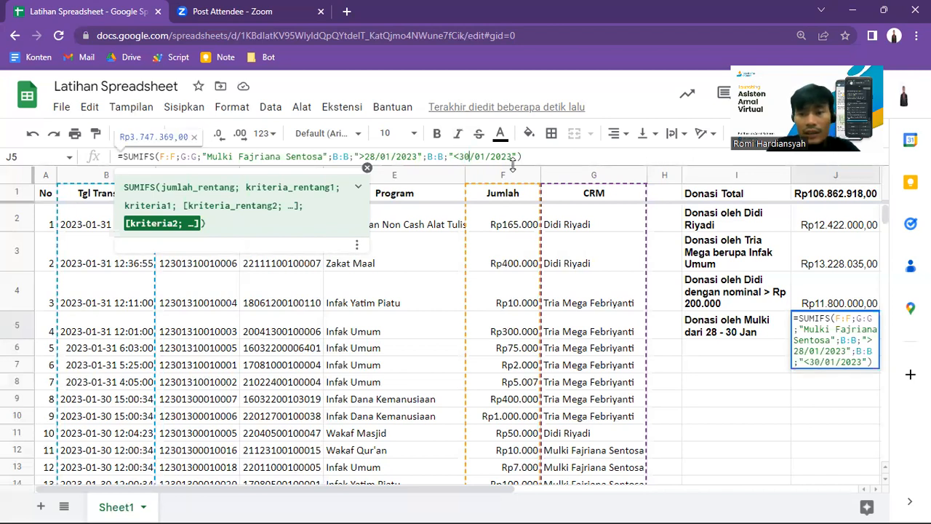
{"action": "key", "text": "Return"}
{"action": "key", "text": "Up"}
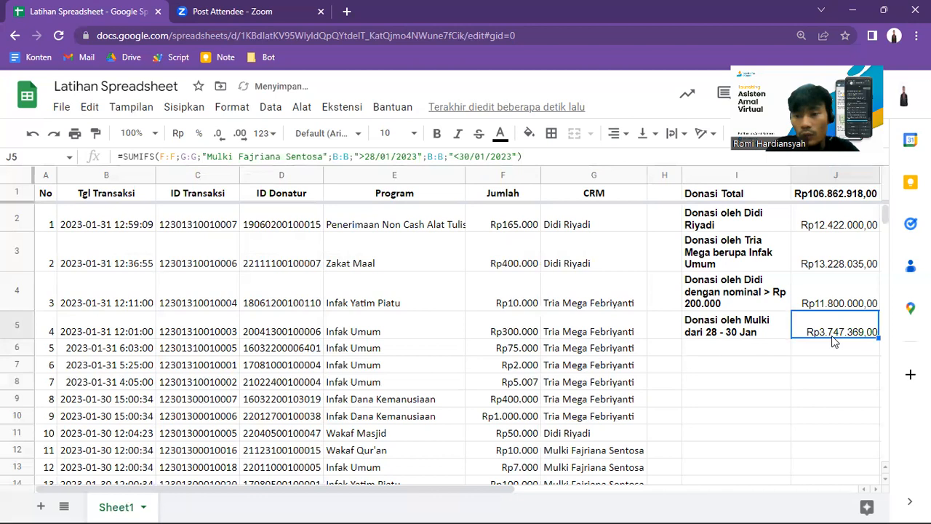
Step: Compare the date range in I5's label with the date criteria in J5's SUMIFS formula
{"action": "left_click", "coordinate": [755, 335]}
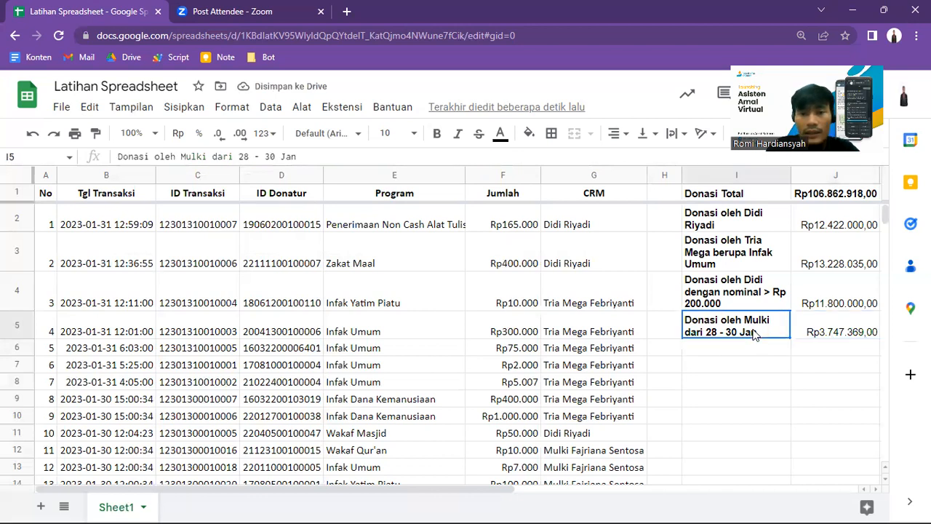
{"action": "left_click", "coordinate": [796, 329]}
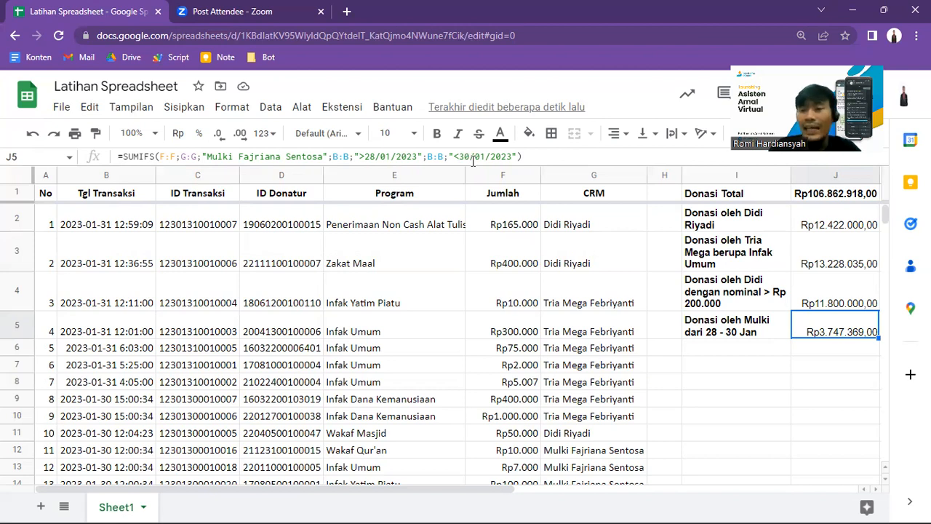
{"action": "key", "text": "Left"}
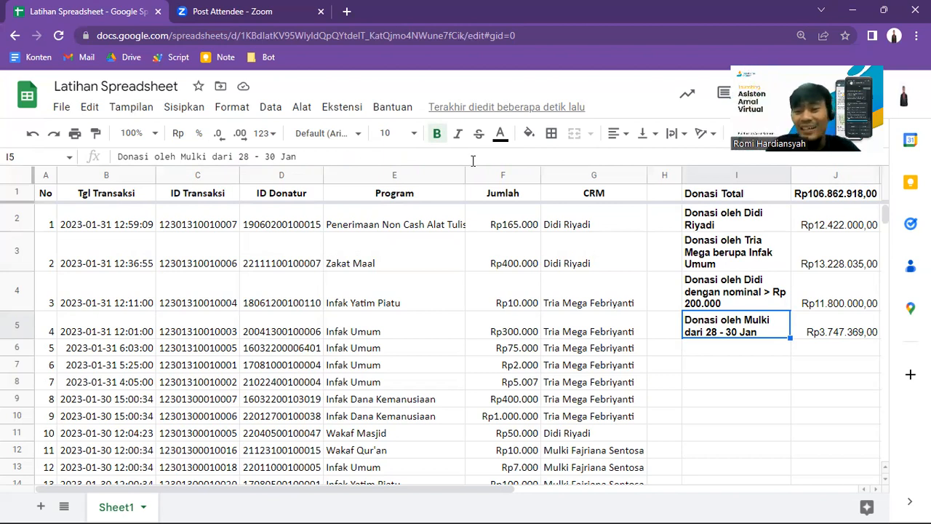
{"action": "key", "text": "Right"}
{"action": "key", "text": "Left"}
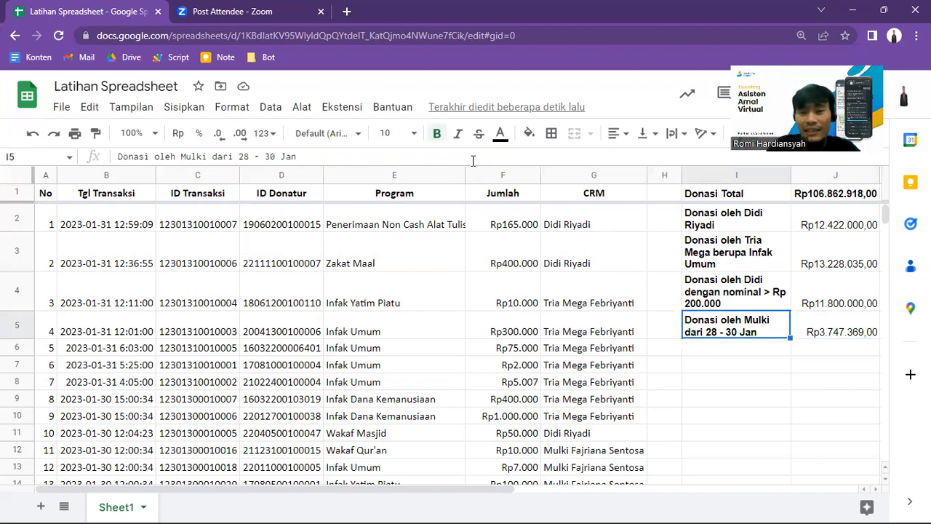
{"action": "key", "text": "Right"}
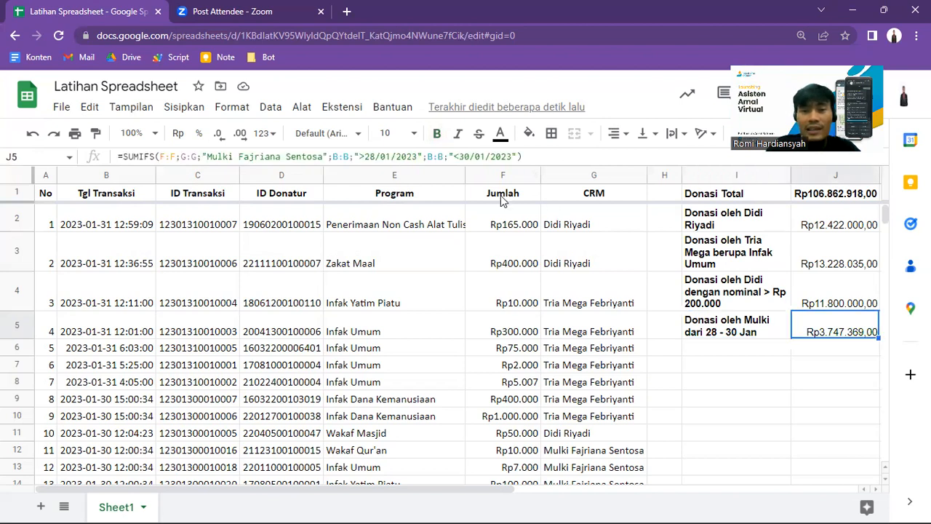
Step: Set the upper date criterion in J5's SUMIFS formula to "<31/01/2023"
{"action": "left_click", "coordinate": [470, 155]}
{"action": "key", "text": "BackSpace"}
{"action": "type", "text": "1"}
{"action": "key", "text": "Return"}
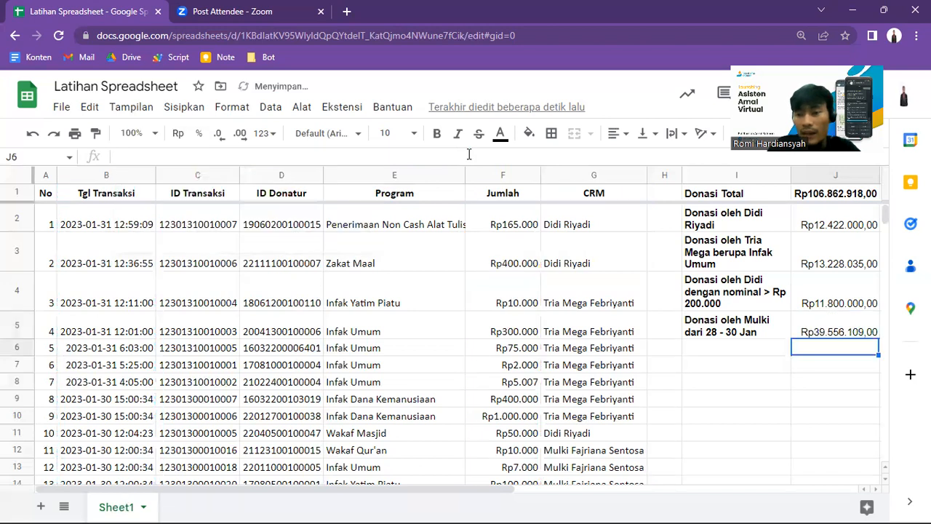
{"action": "key", "text": "Up"}
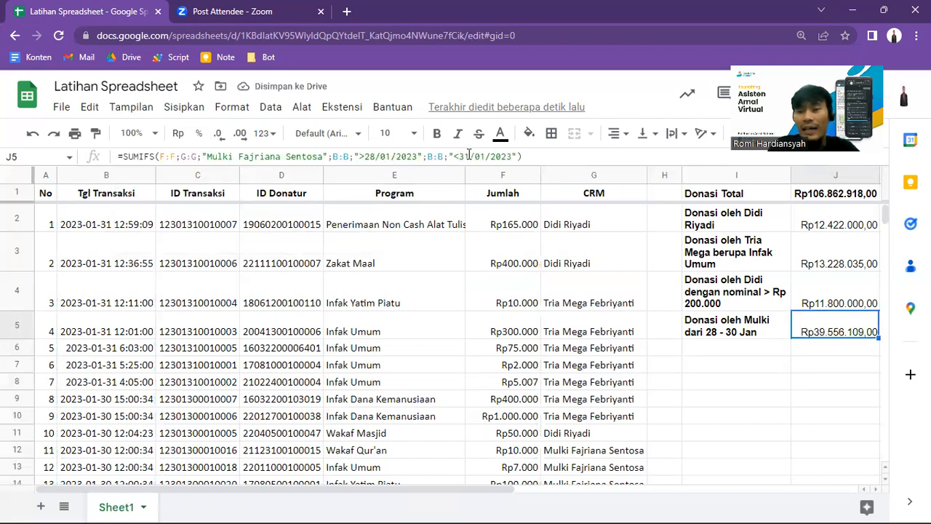
Step: Examine the date-range label in I5 and the dates, amounts and CRM entries in the 27 January transaction rows
{"action": "key", "text": "Left"}
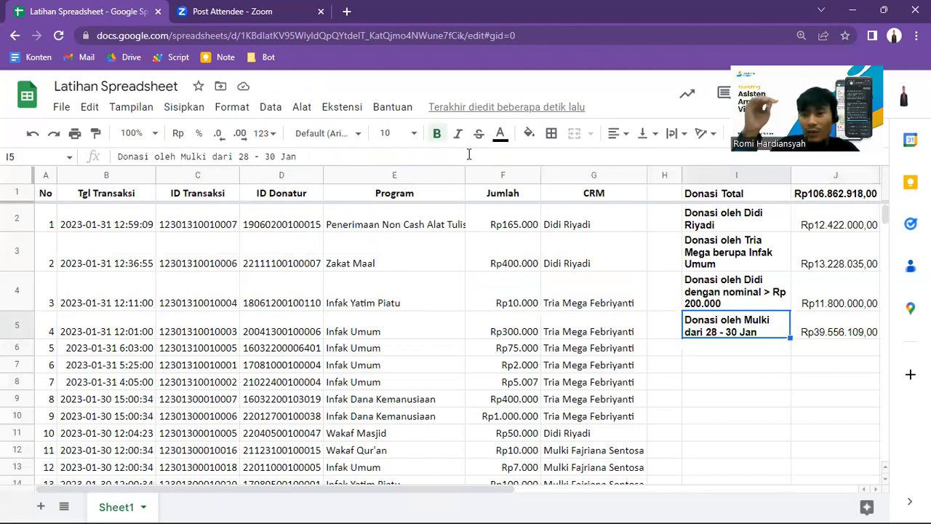
{"action": "left_click", "coordinate": [236, 337]}
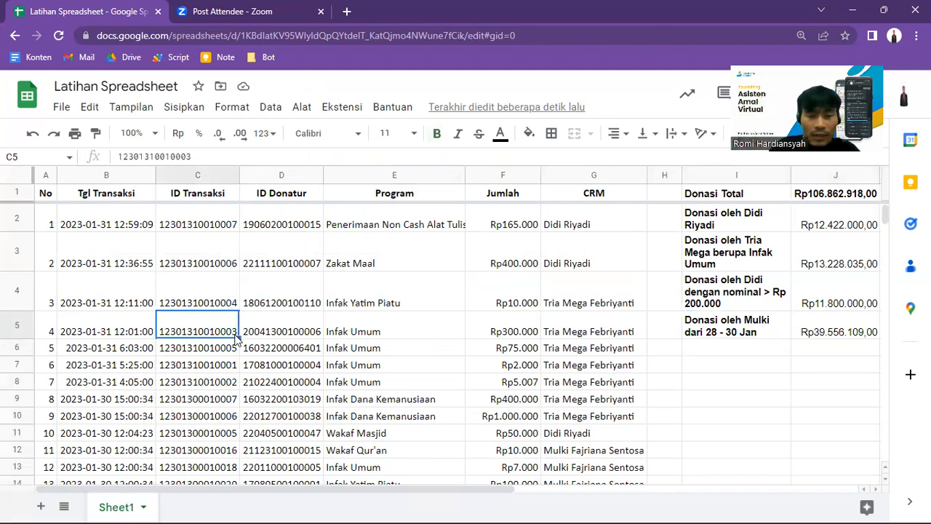
{"action": "key", "text": "ctrl+shift+Down"}
{"action": "left_click", "coordinate": [271, 399]}
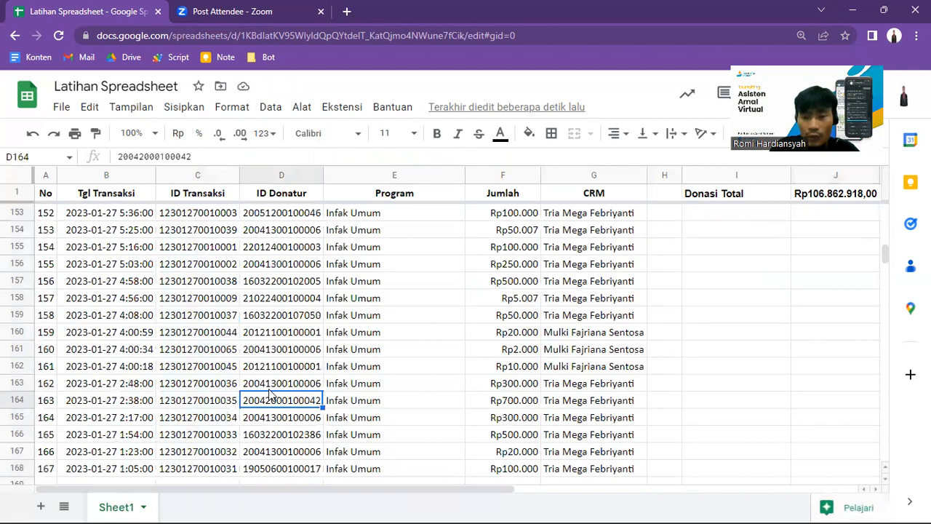
{"action": "key", "text": "Right"}
{"action": "key", "text": "Up"}
{"action": "key", "text": "Up"}
{"action": "key", "text": "Right"}
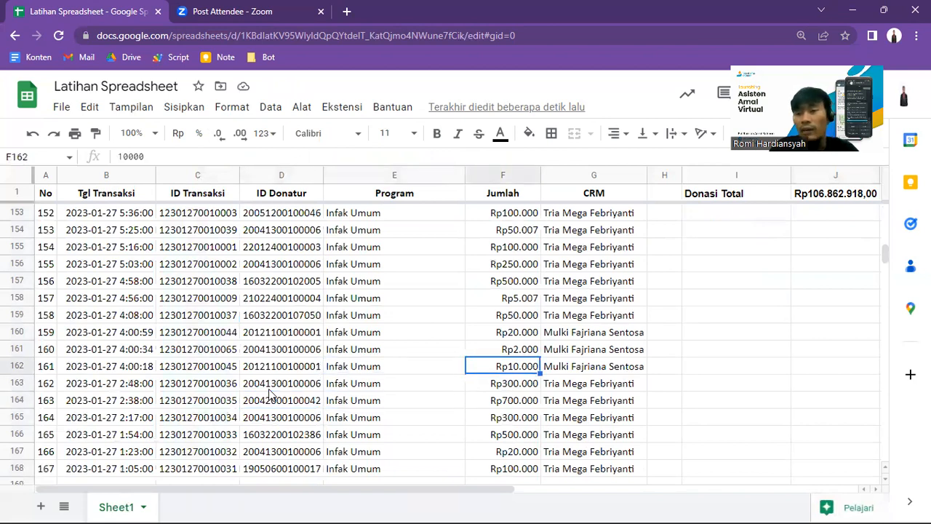
Step: Review the summary labels in column I and compare the SUMIFS criteria in J4 and J5
{"action": "left_click", "coordinate": [737, 197]}
{"action": "key", "text": "Down"}
{"action": "key", "text": "Down"}
{"action": "key", "text": "Down"}
{"action": "key", "text": "Down"}
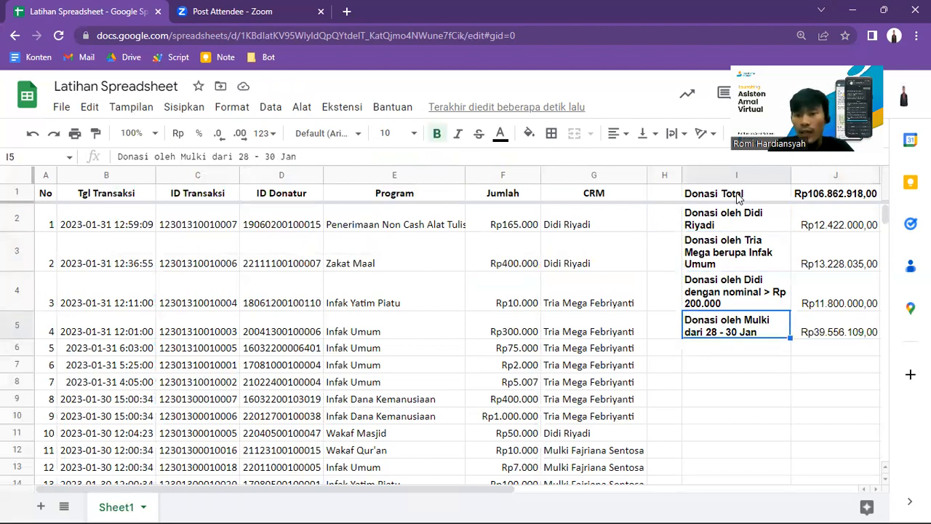
{"action": "key", "text": "Right"}
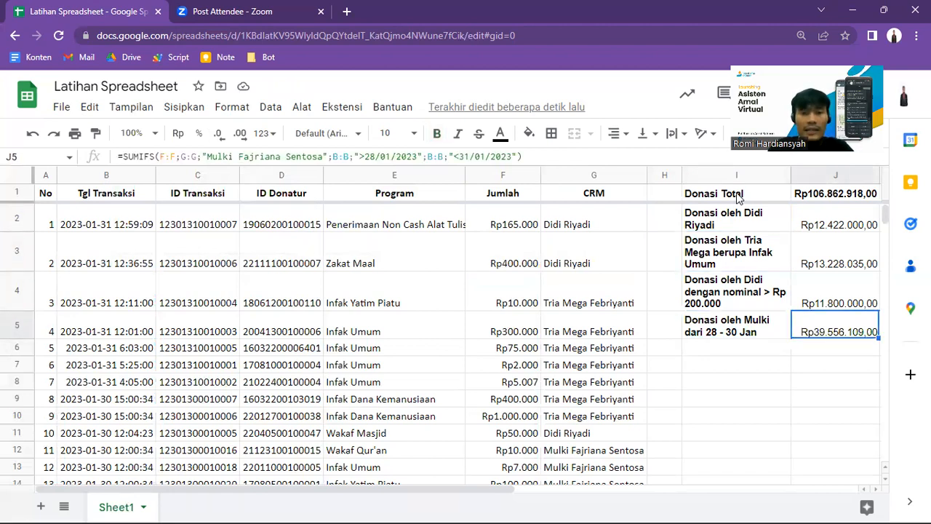
{"action": "key", "text": "Up"}
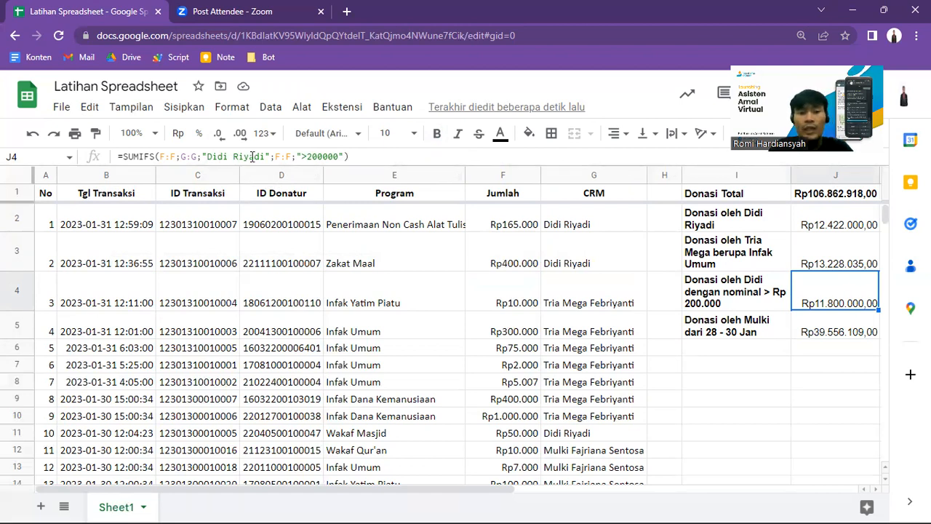
{"action": "key", "text": "Down"}
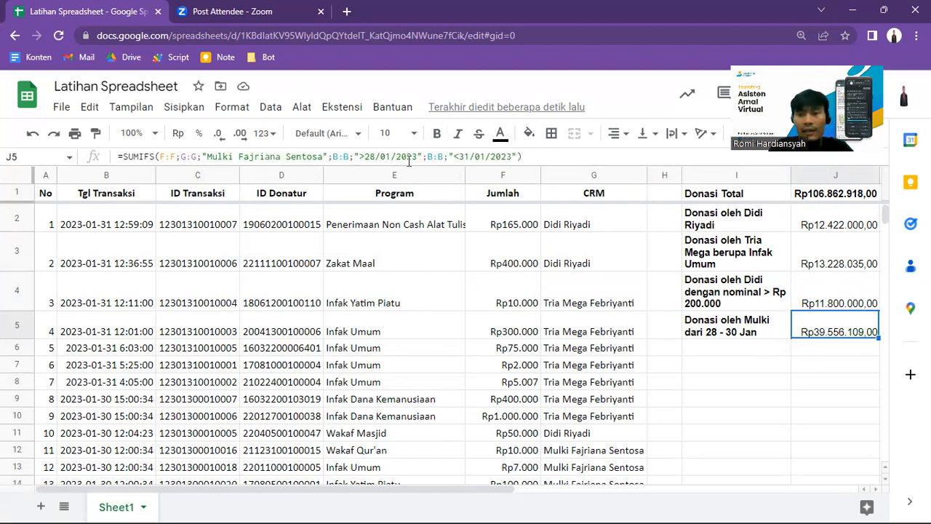